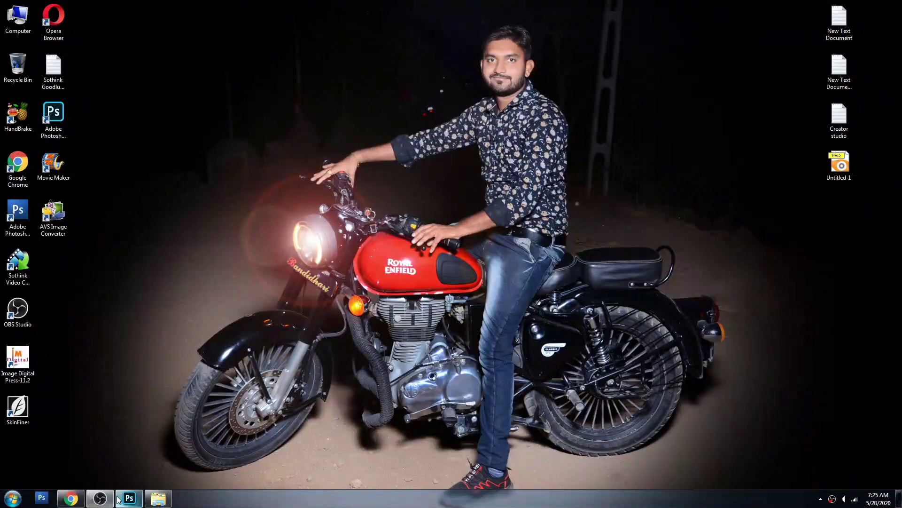
Step: Drag DSC_0122 from the 02 folder in Explorer into Photoshop to open it
mouse_move(158, 499)
click(165, 501)
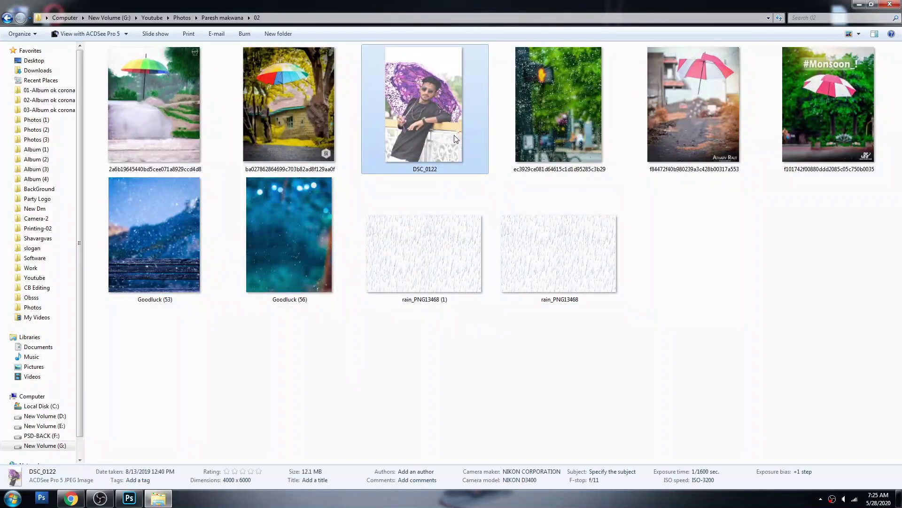
drag(445, 116, 347, 89)
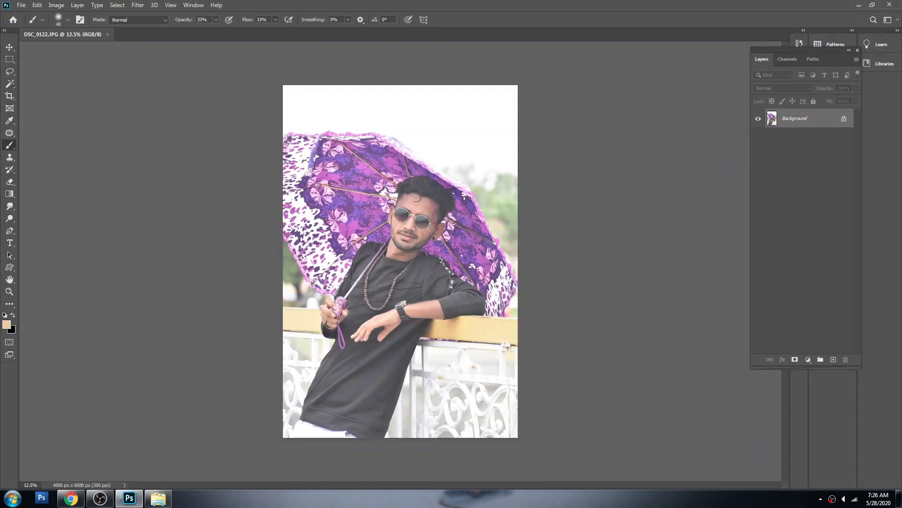
Step: Crop the umbrella photo to a 10 × 15 inch portrait ratio and zoom in
key(c)
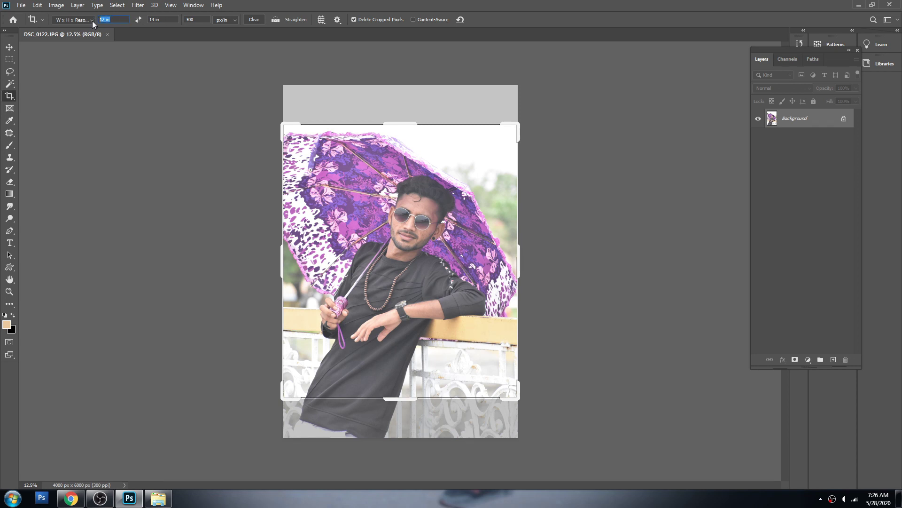
text(8)
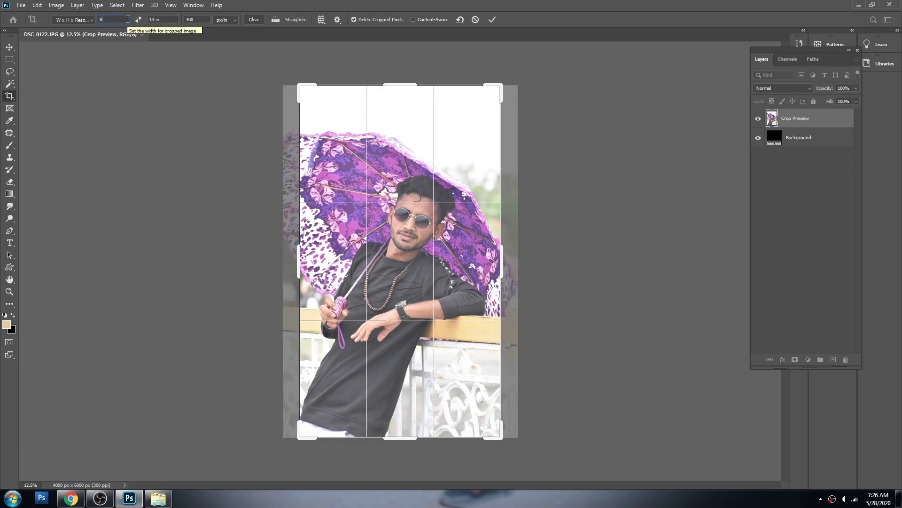
text(10)
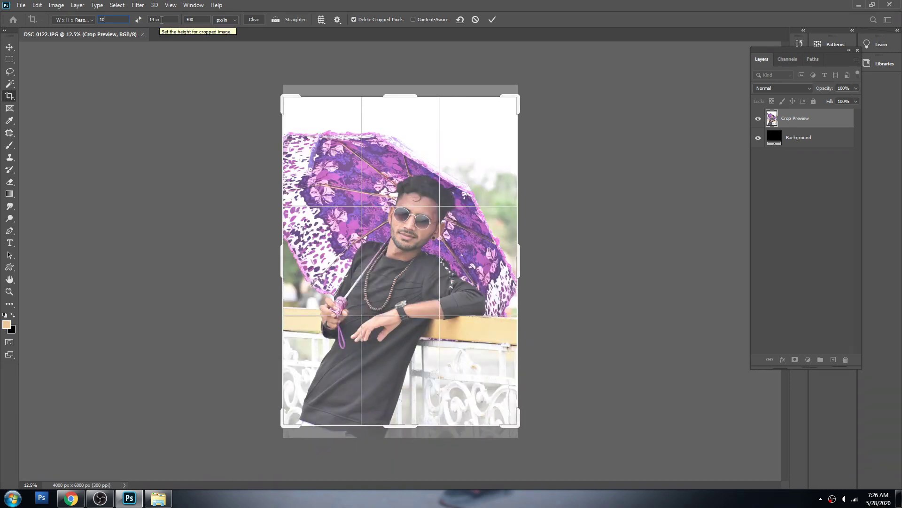
key(Tab)
text(16)
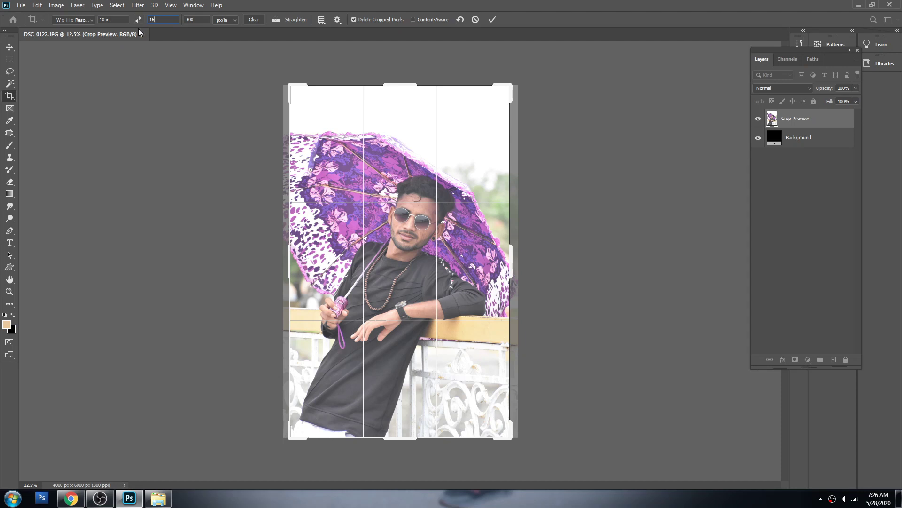
key(BackSpace)
text(5)
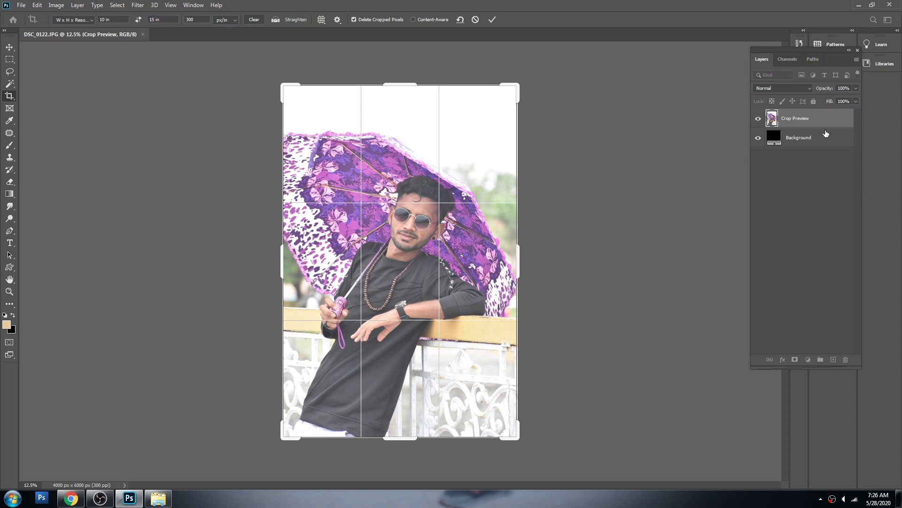
key(Return)
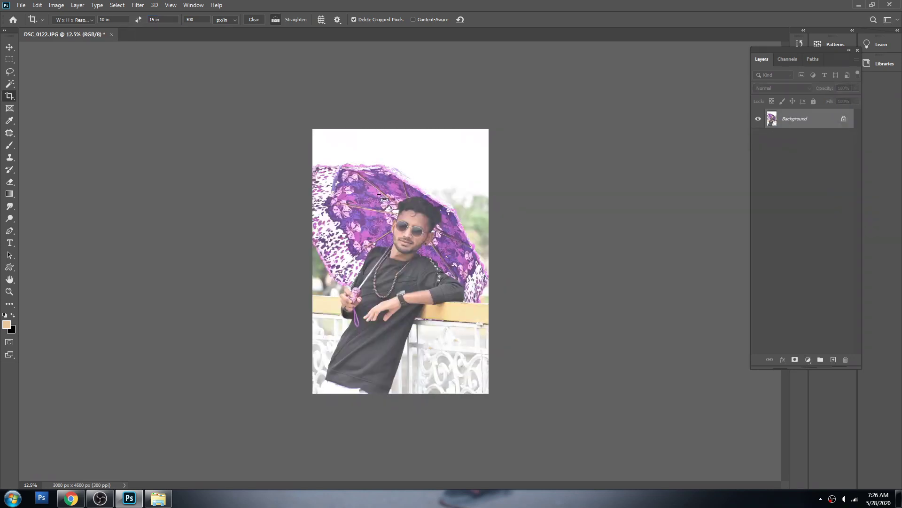
key(ctrl+plus)
Step: Zoom in on the face and patch the stray hair off the forehead
key(v)
key(ctrl+plus)
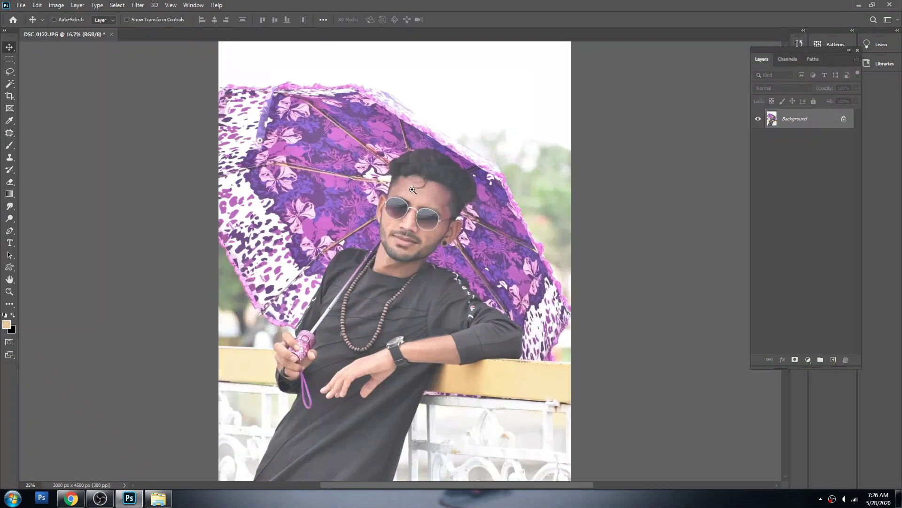
key(ctrl+plus)
key(ctrl+plus)
key(ctrl+plus)
key(s)
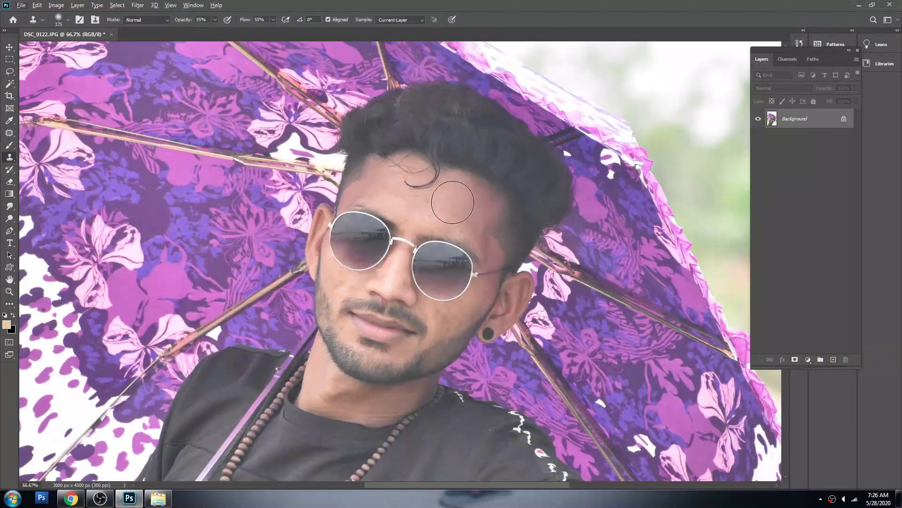
key(bracketleft)
scroll(418, 159, up, 1)
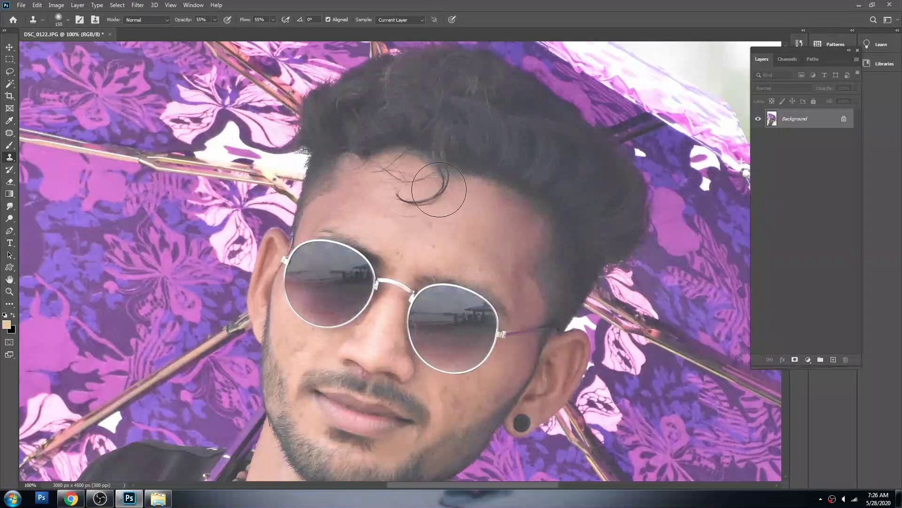
key(j)
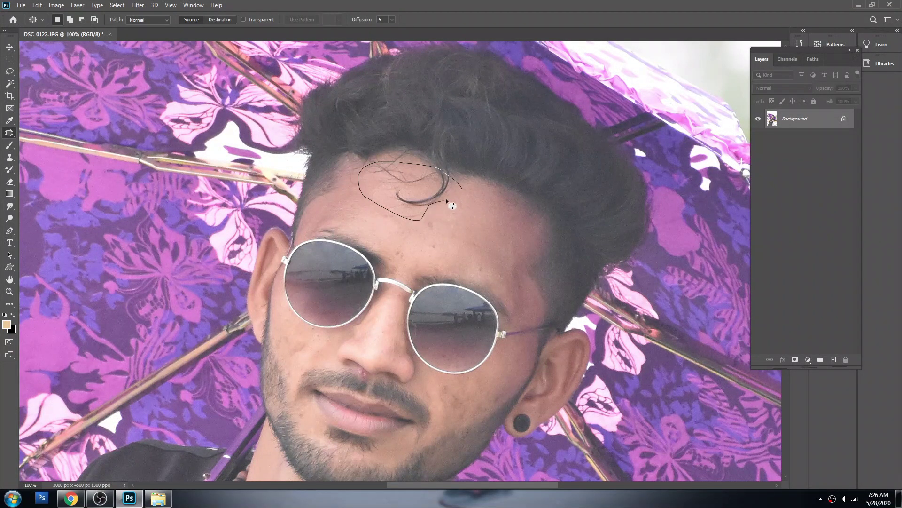
drag(447, 201, 477, 228)
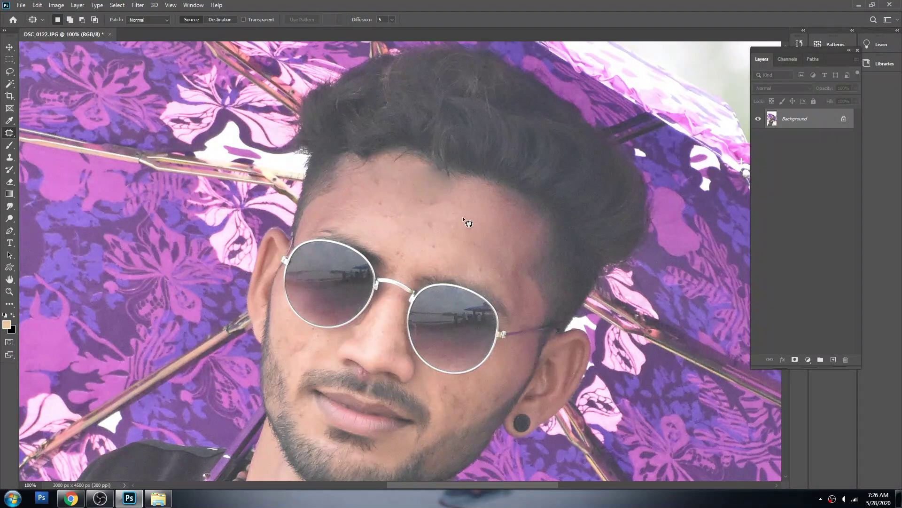
Step: Clone-stamp the forehead with a shrinking brush, smoothing the hairline, temple and dark blemishes
key(s)
key(bracketleft)
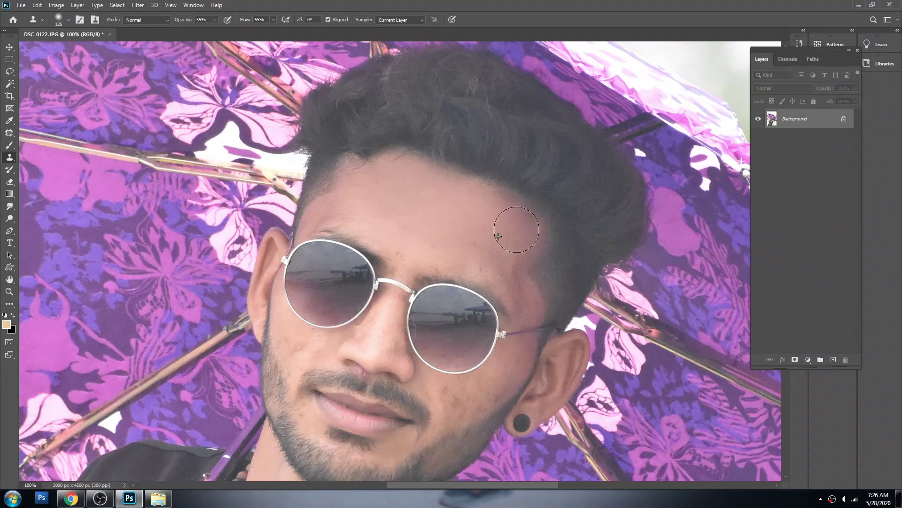
drag(498, 188, 475, 193)
key(bracketleft)
key(bracketleft)
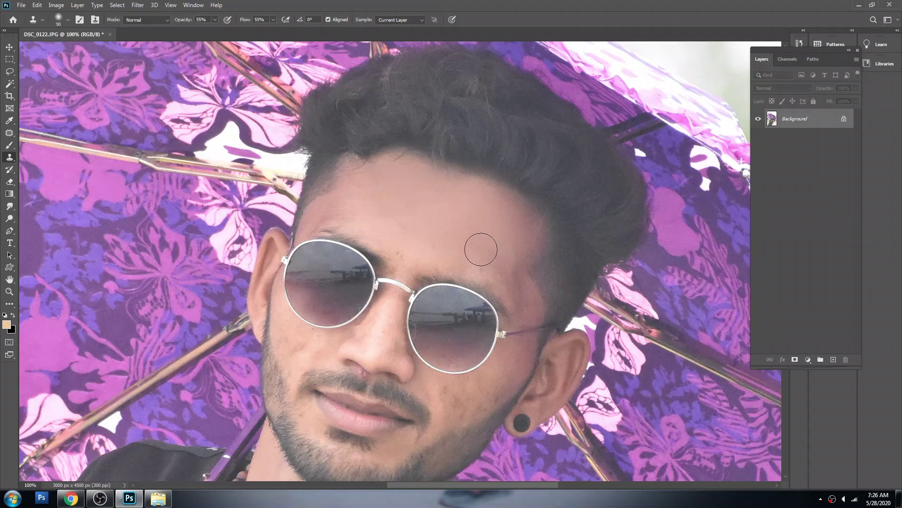
drag(472, 256, 524, 289)
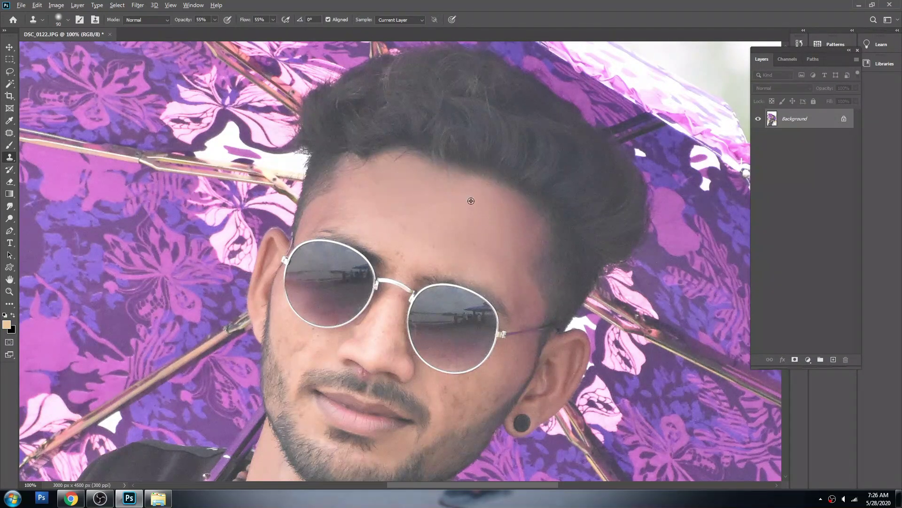
drag(367, 179, 321, 212)
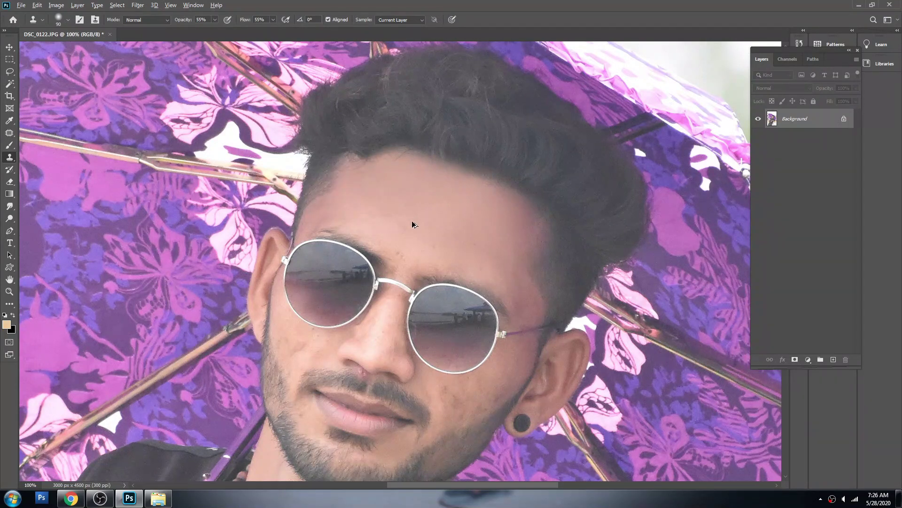
key(bracketleft)
key(bracketleft)
scroll(390, 237, up, 1)
mouse_move(387, 233)
mouse_down()
mouse_move(393, 256)
mouse_move(383, 246)
mouse_up()
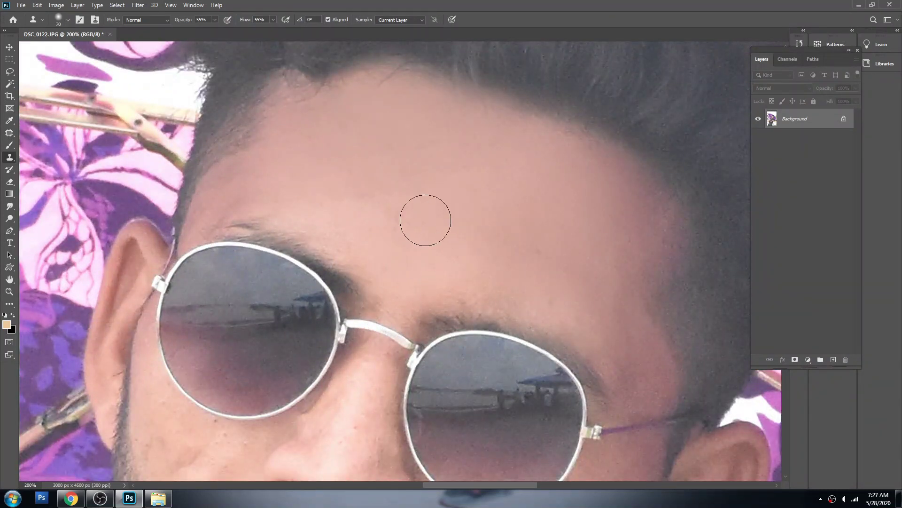
Step: Clone clean skin over the nose, from the bridge up toward the glasses
mouse_move(459, 257)
mouse_down()
mouse_move(387, 202)
mouse_move(531, 259)
mouse_move(473, 286)
mouse_up()
scroll(466, 185, down, 3)
key(bracketleft)
key(bracketleft)
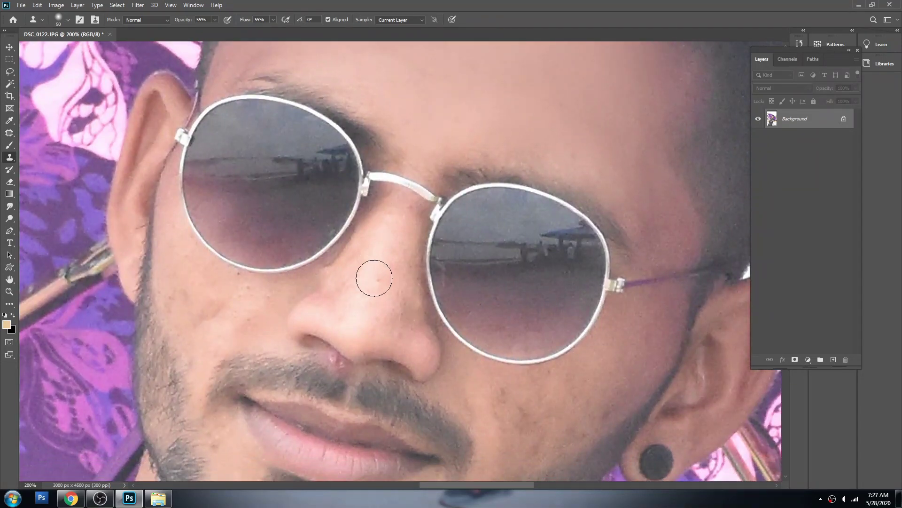
alt+click(383, 226)
mouse_move(372, 263)
mouse_down()
mouse_move(369, 284)
mouse_move(405, 307)
mouse_up()
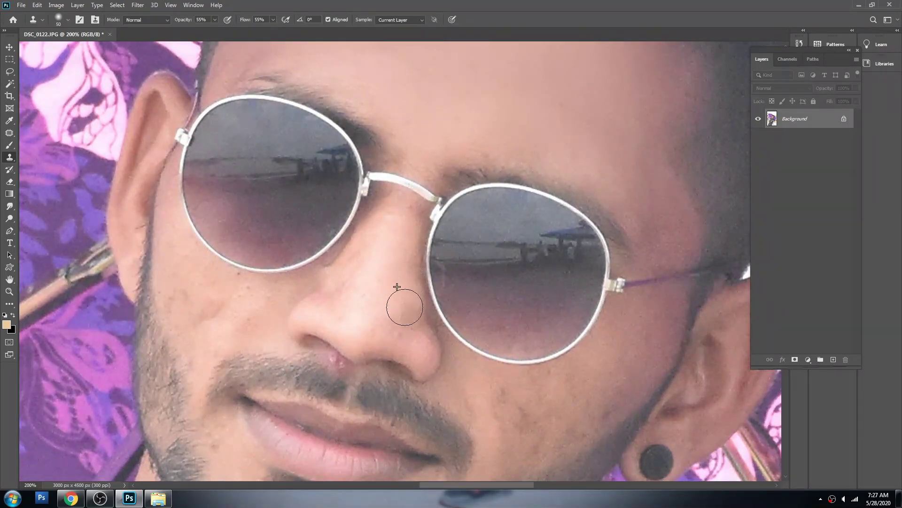
alt+click(399, 310)
mouse_move(419, 258)
mouse_down()
mouse_move(420, 217)
mouse_move(401, 232)
mouse_move(408, 204)
mouse_up()
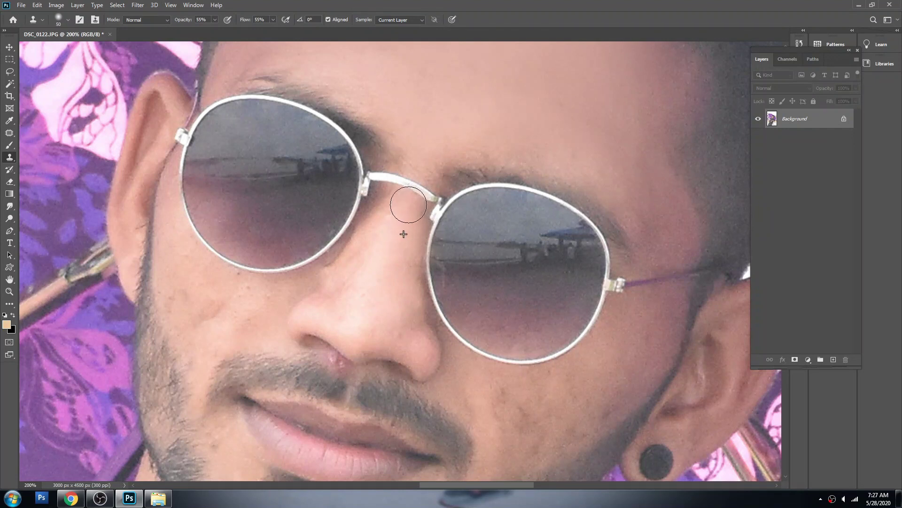
drag(334, 274, 324, 290)
drag(353, 324, 386, 214)
Step: Smooth skin beside the nostril, the wrinkle under the glasses, and the jaw
key(bracketleft)
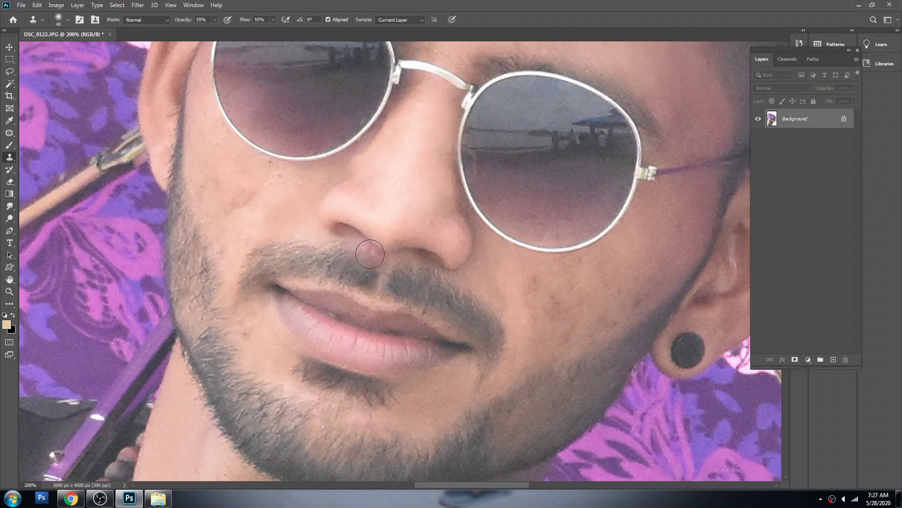
drag(354, 249, 356, 244)
mouse_move(295, 201)
mouse_down()
mouse_move(244, 195)
mouse_move(252, 214)
mouse_move(219, 178)
mouse_move(212, 212)
mouse_move(220, 247)
mouse_up()
drag(225, 213, 294, 177)
scroll(534, 303, right, 3)
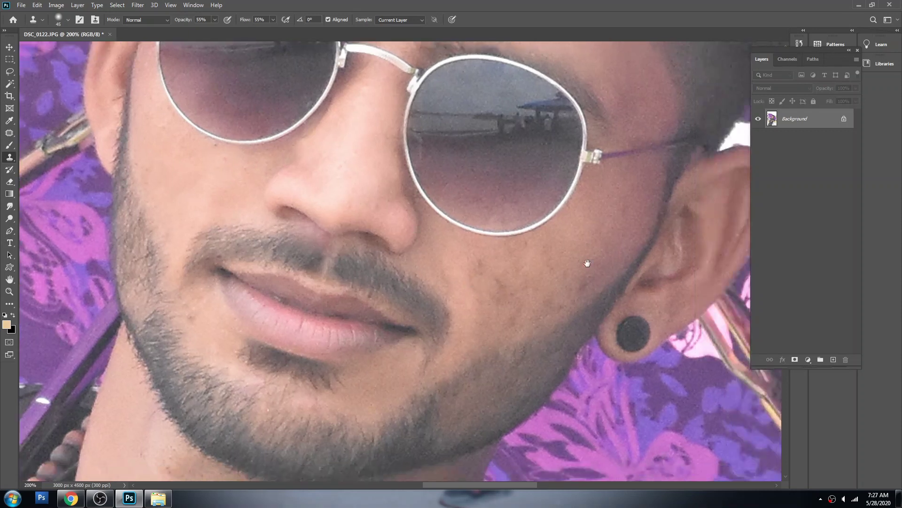
alt+click(587, 263)
drag(614, 207, 575, 295)
Step: Clone smooth skin across the cheek, then zoom back out from the face
alt+click(458, 258)
mouse_move(470, 275)
mouse_down()
mouse_move(518, 292)
mouse_move(554, 243)
mouse_up()
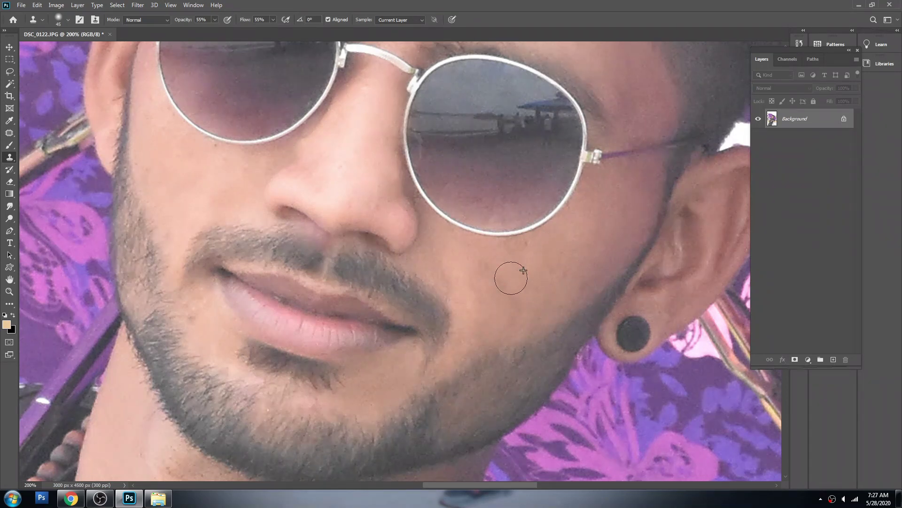
drag(511, 278, 507, 323)
drag(551, 262, 475, 263)
mouse_move(327, 409)
mouse_down()
mouse_move(383, 359)
mouse_move(327, 345)
mouse_up()
alt+click(465, 202)
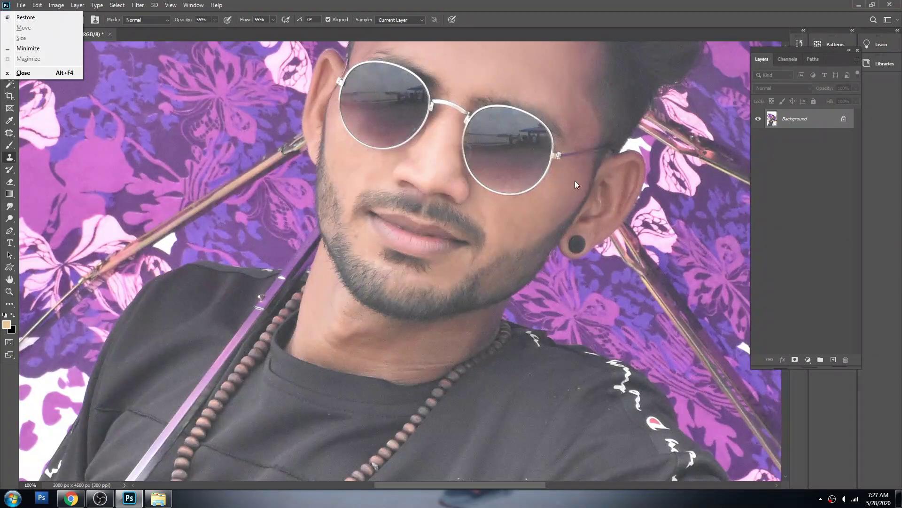
scroll(574, 180, down, 1)
scroll(554, 188, down, 1)
scroll(526, 195, down, 1)
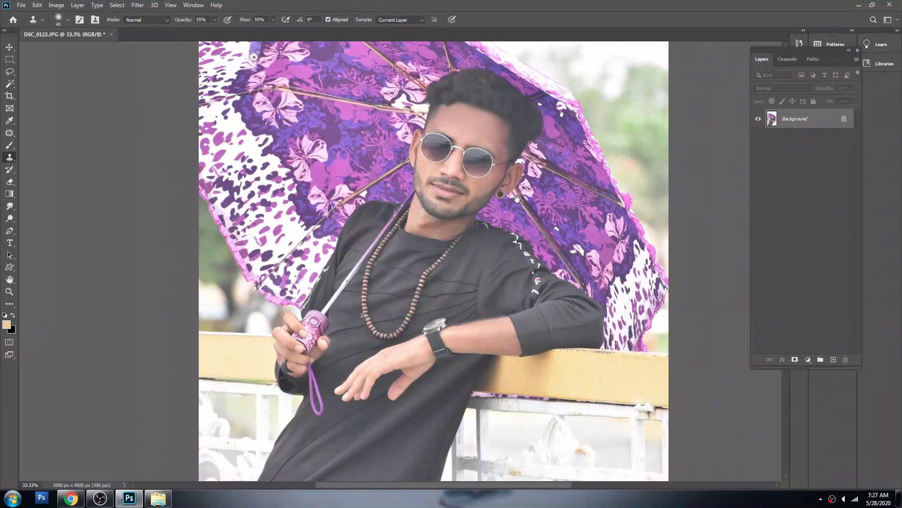
Step: Dodge with an enlarged brush to lighten the tones around the umbrella
key(o)
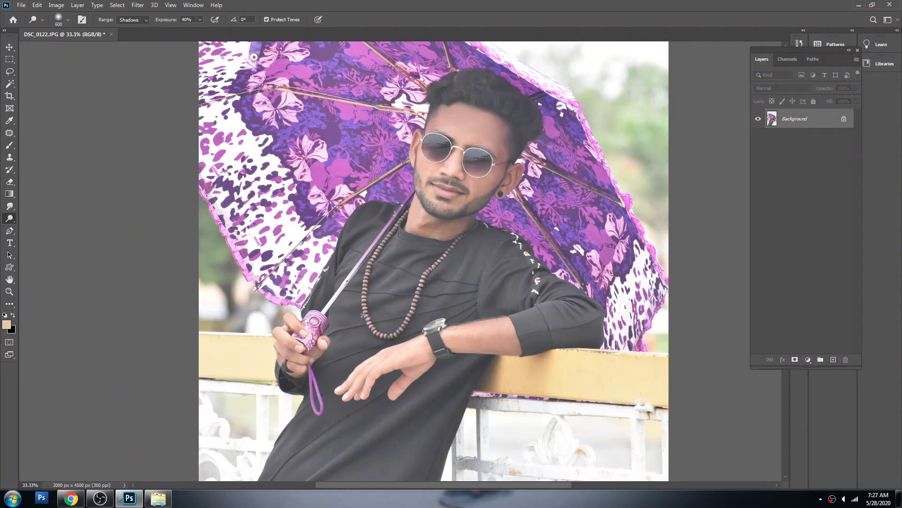
key(bracketright)
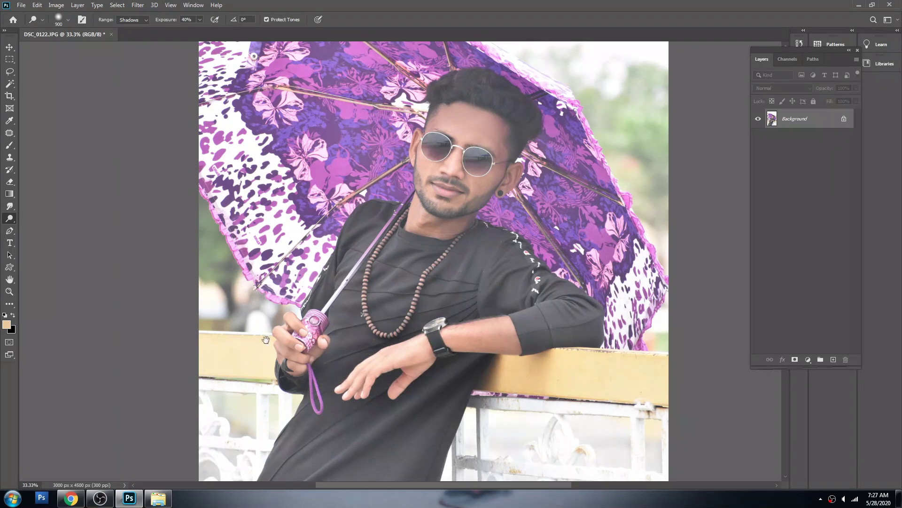
drag(254, 350, 279, 261)
ctrl+alt+click(467, 219)
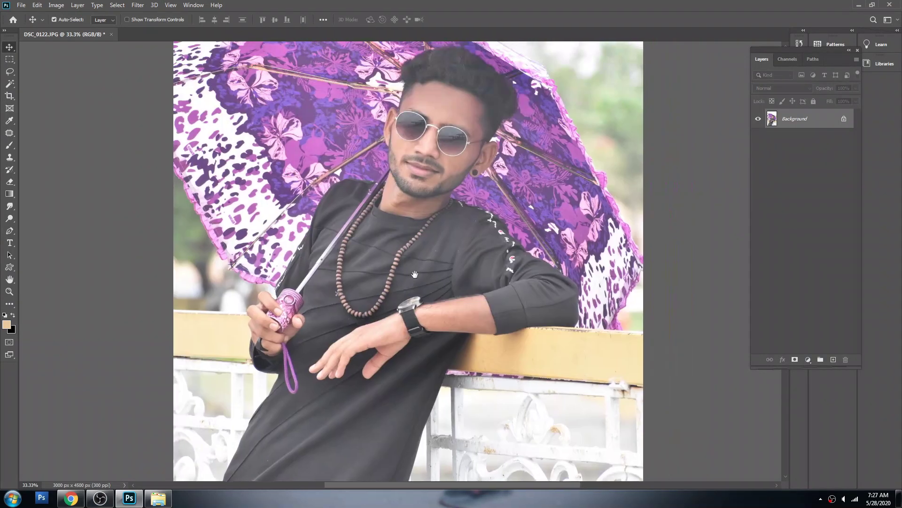
ctrl+alt+click(467, 219)
ctrl+space+click(446, 197)
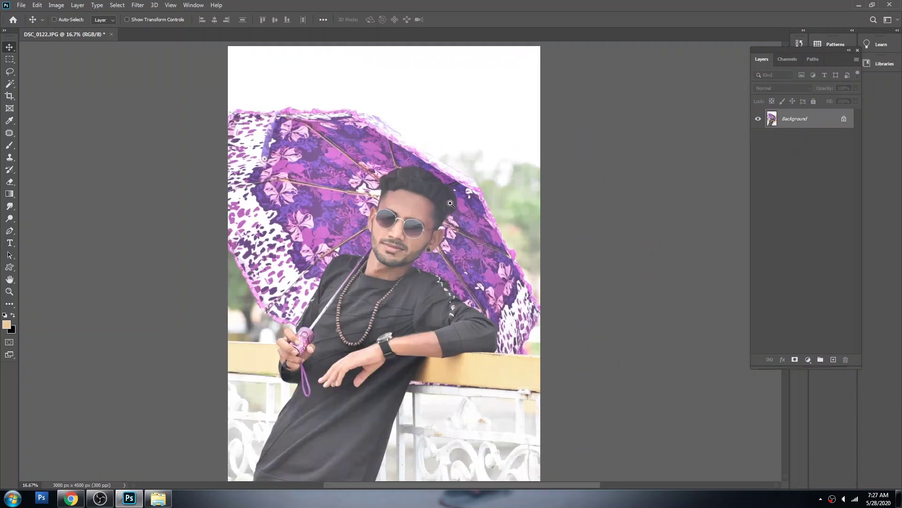
drag(236, 149, 542, 280)
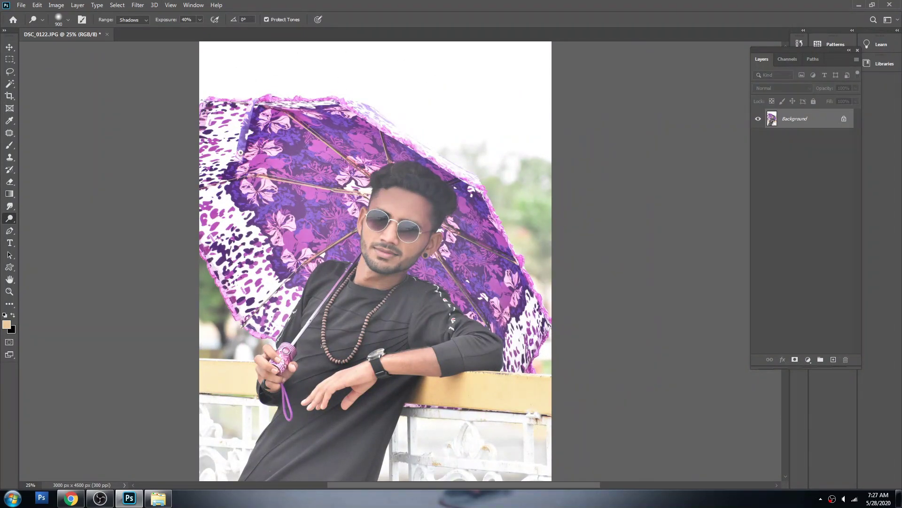
drag(548, 385, 545, 267)
Step: Undo the dodge on the shirt and switch to the Move tool
key(ctrl+z)
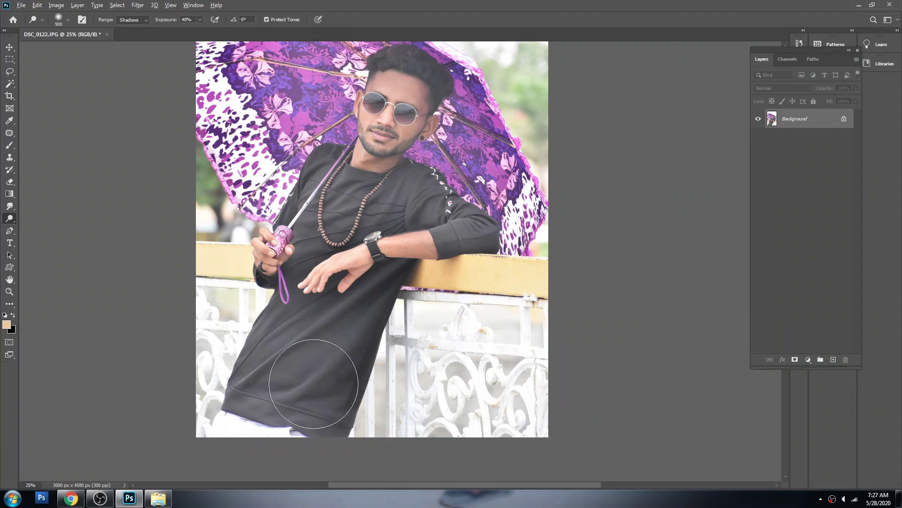
key(v)
scroll(416, 113, up, 1)
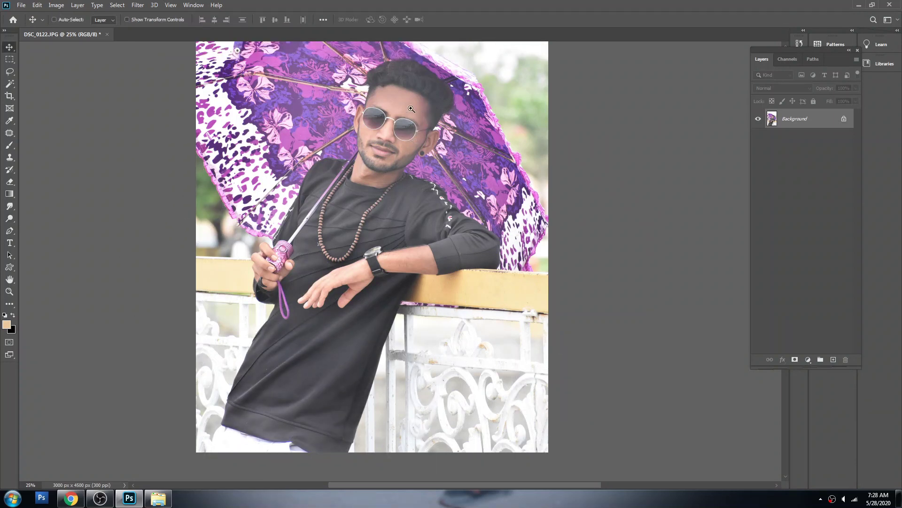
drag(383, 106, 390, 200)
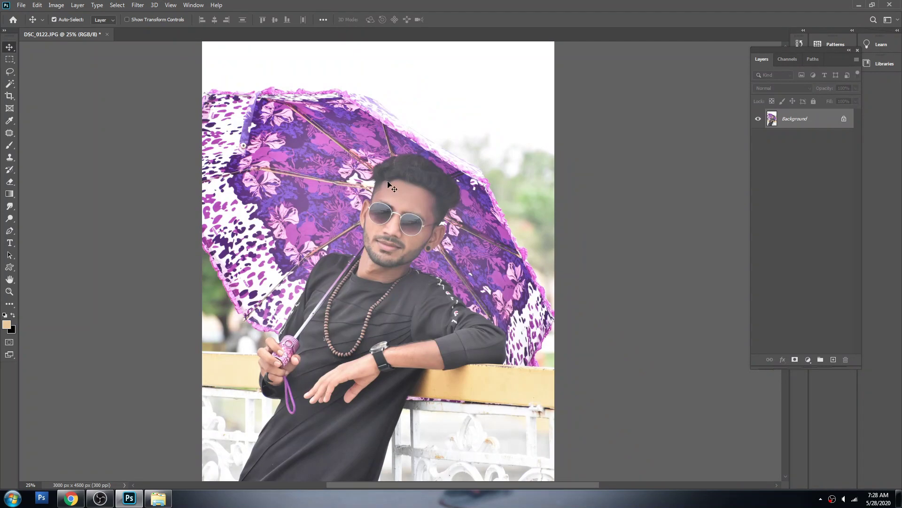
Step: Apply Levels with black point about 50, white point 246 and midtones 1.02
key(ctrl+l)
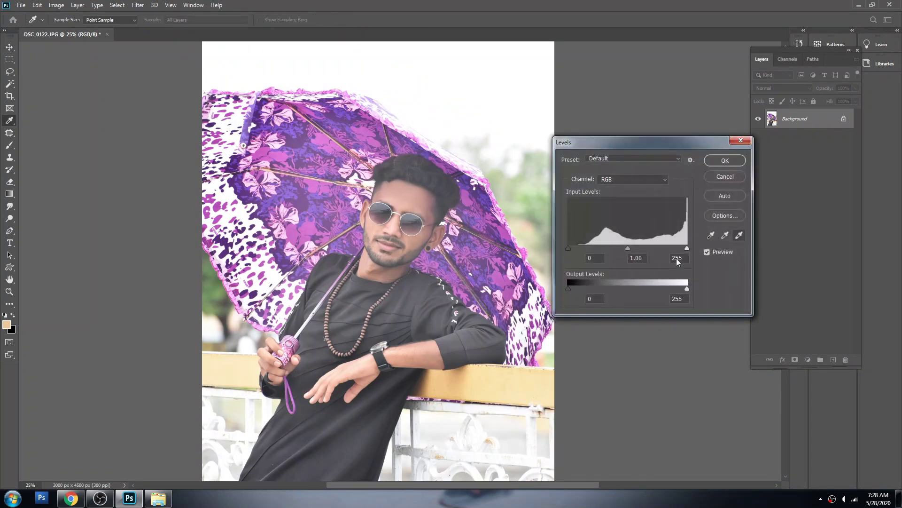
drag(687, 248, 682, 248)
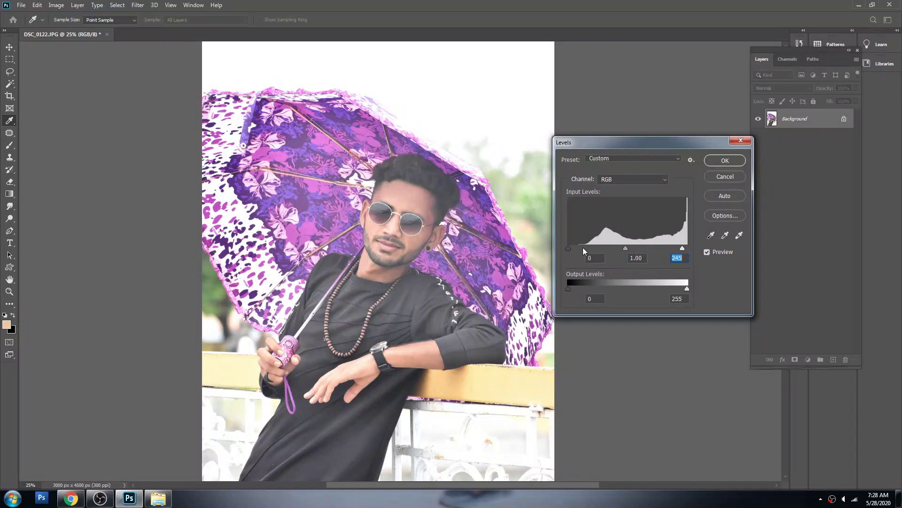
mouse_move(568, 248)
mouse_down()
mouse_move(635, 248)
mouse_move(594, 249)
mouse_up()
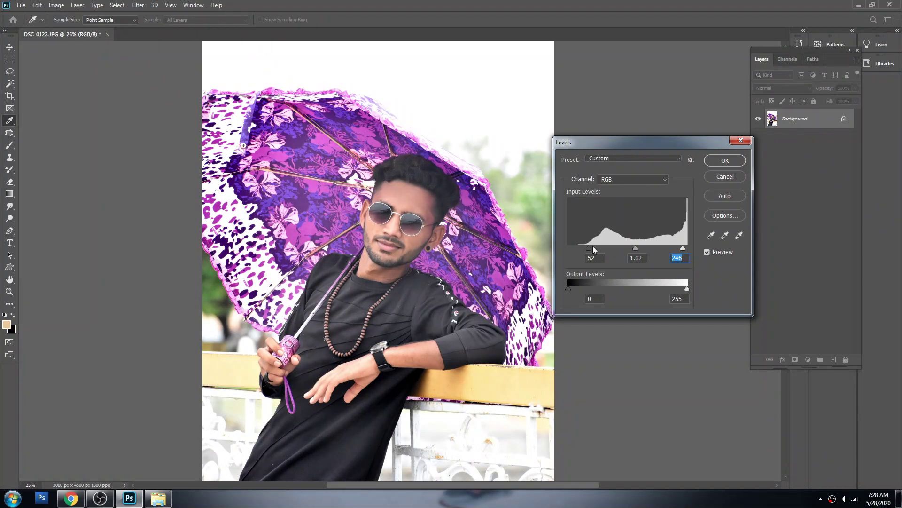
key(Down)
key(Down)
key(Down)
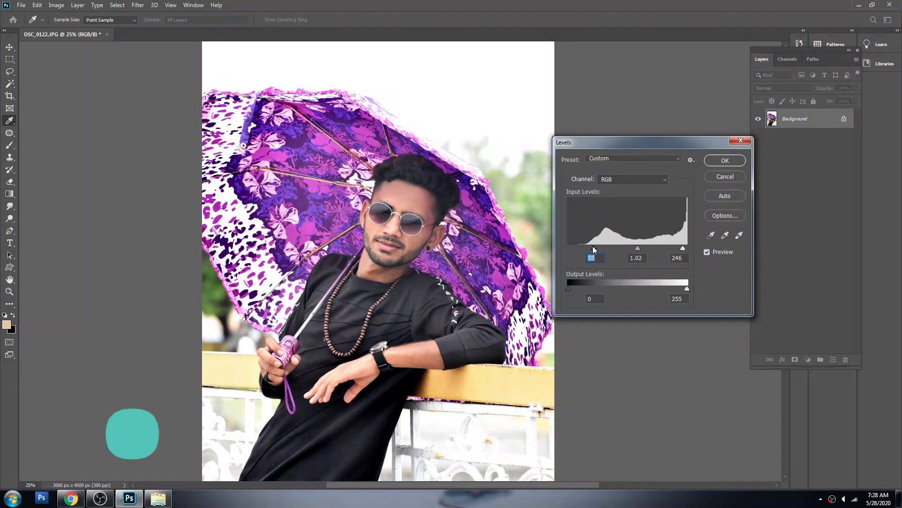
key(Return)
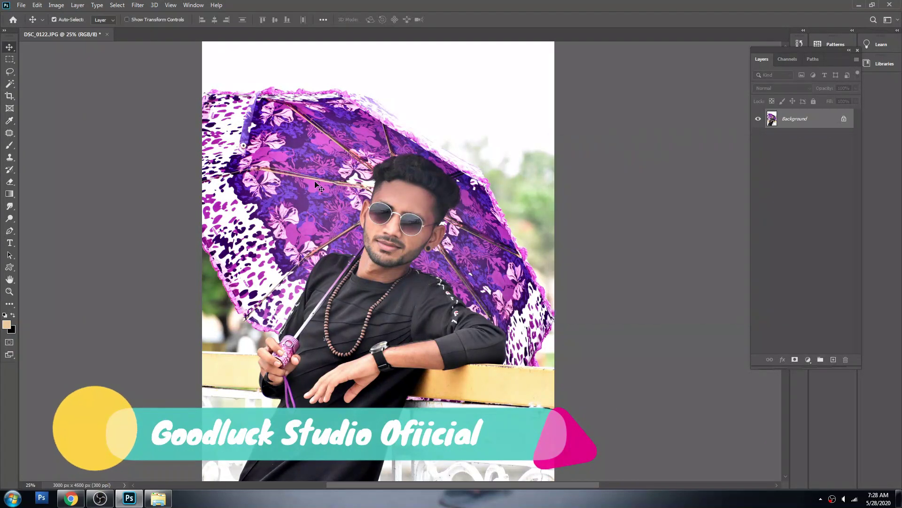
Step: Duplicate the photo layer and apply Imagenomic Portraiture skin smoothing to the copy
key(v)
alt+click(361, 173)
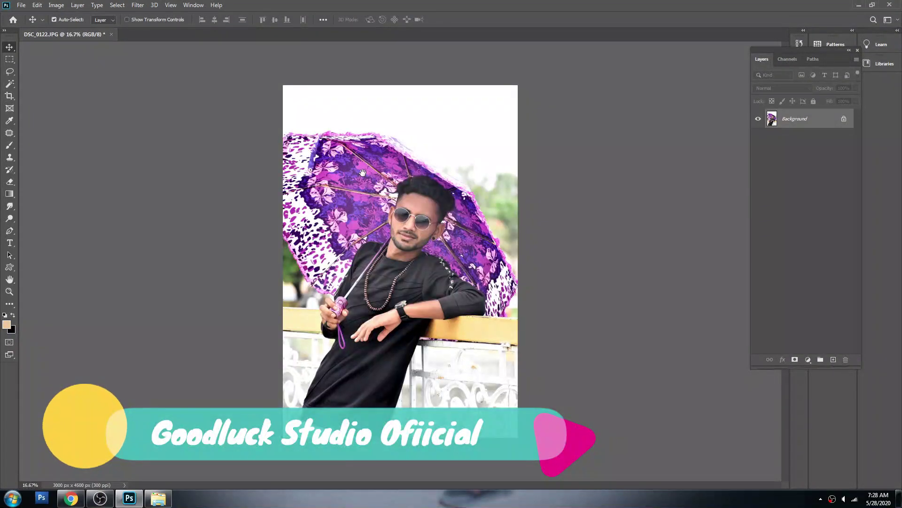
key(ctrl+plus)
key(ctrl+plus)
key(ctrl+j)
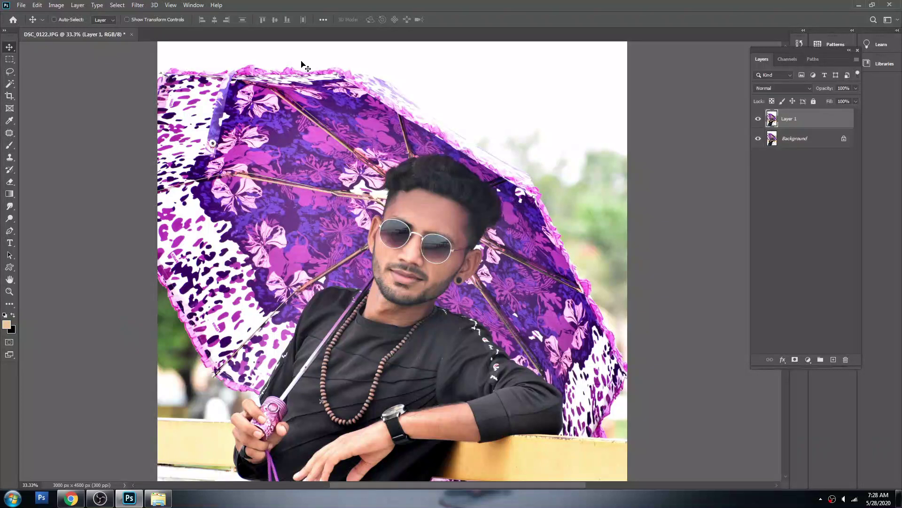
click(138, 5)
mouse_move(155, 216)
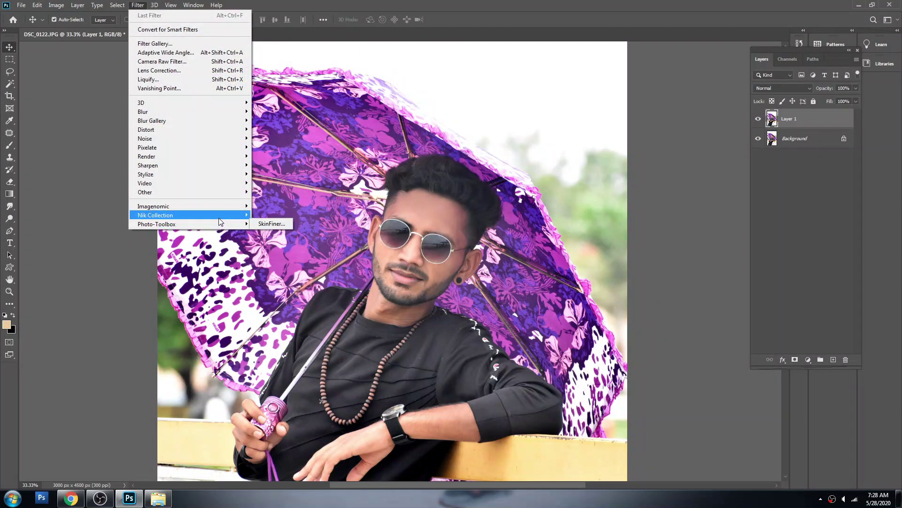
click(273, 205)
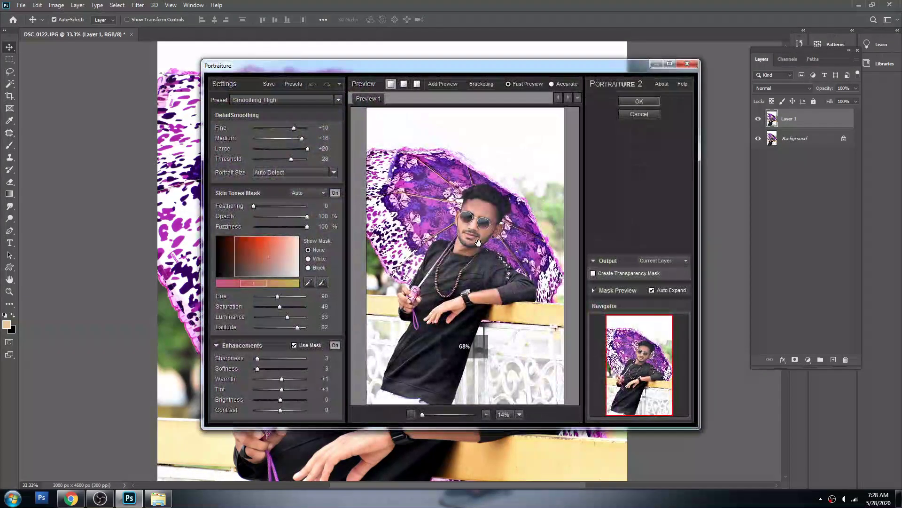
click(652, 102)
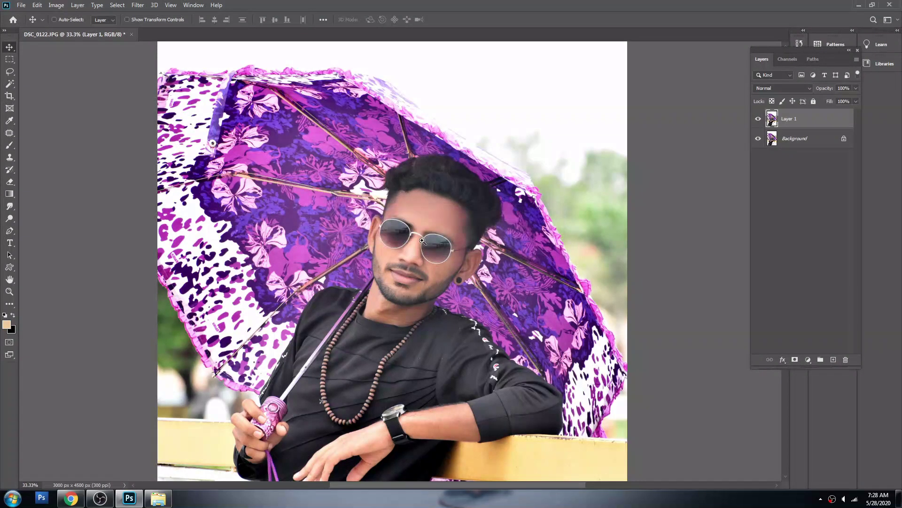
Step: Merge the smoothed copy into the background and duplicate the photo layer again
ctrl+click(422, 240)
key(ctrl+e)
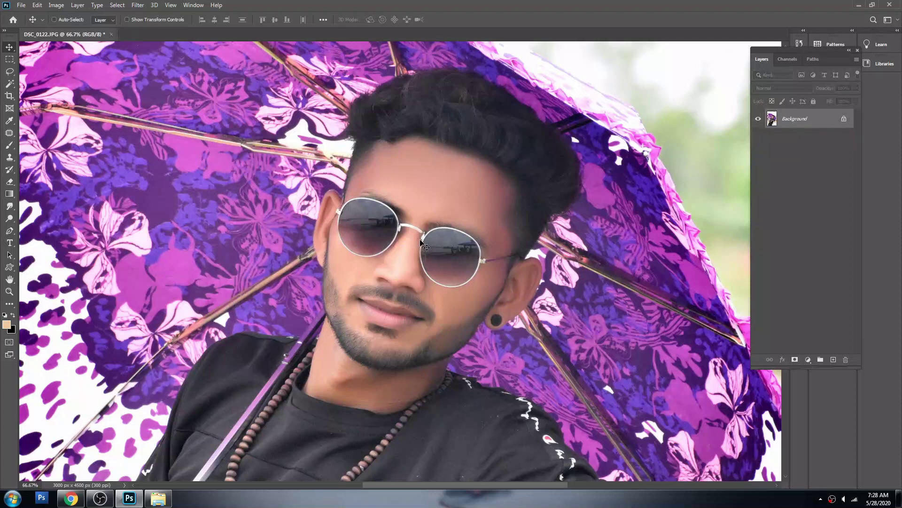
ctrl+click(421, 240)
key(ctrl+j)
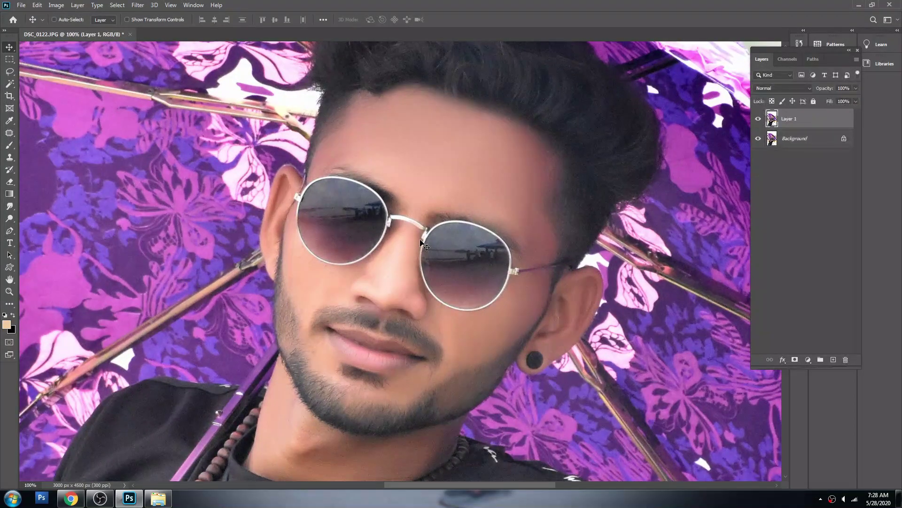
click(138, 5)
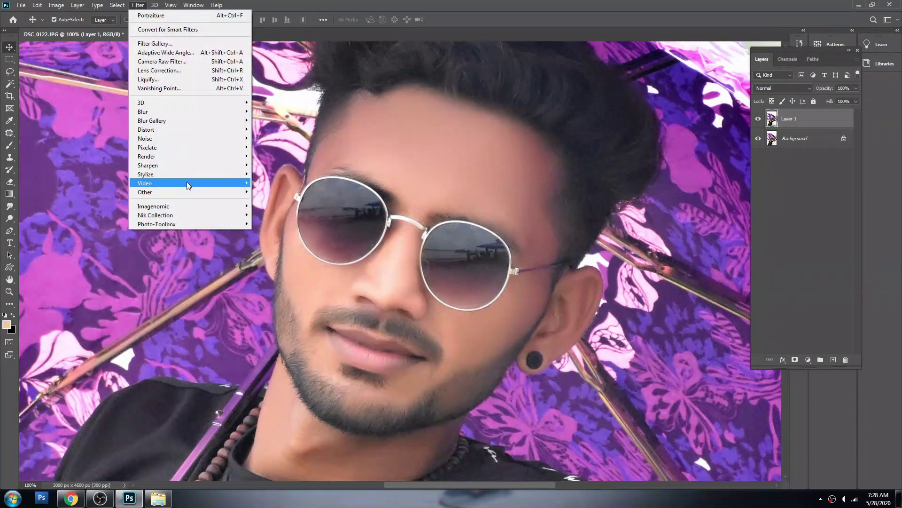
mouse_move(187, 192)
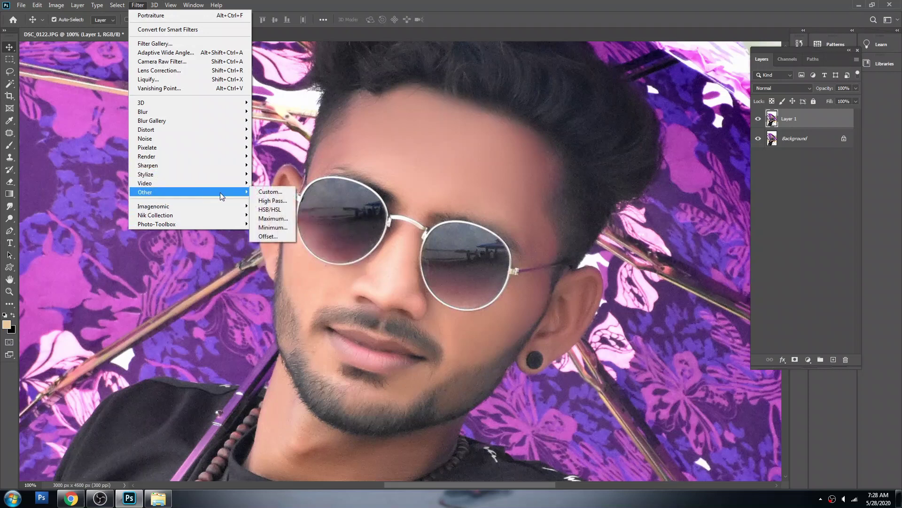
Step: Apply High Pass to the copy and set its blend mode to Linear Light
click(263, 203)
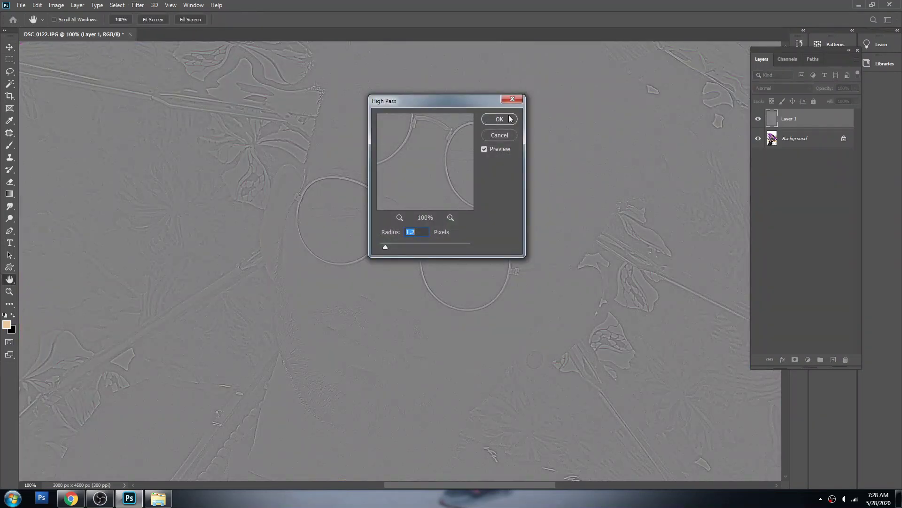
click(510, 119)
click(783, 88)
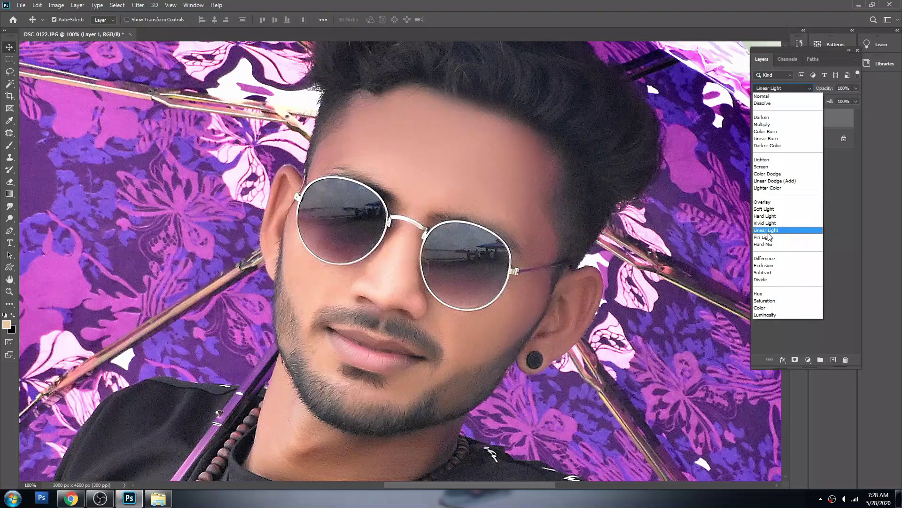
click(768, 233)
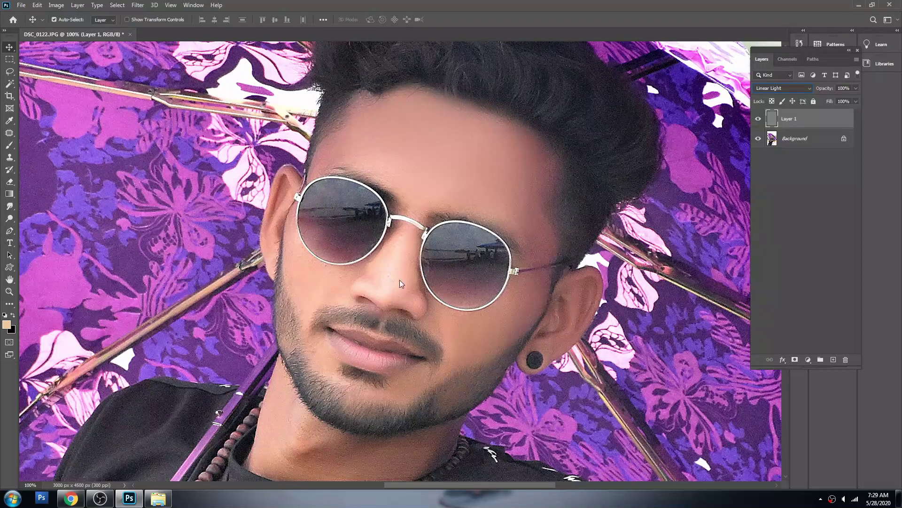
key(ctrl+minus)
key(ctrl+minus)
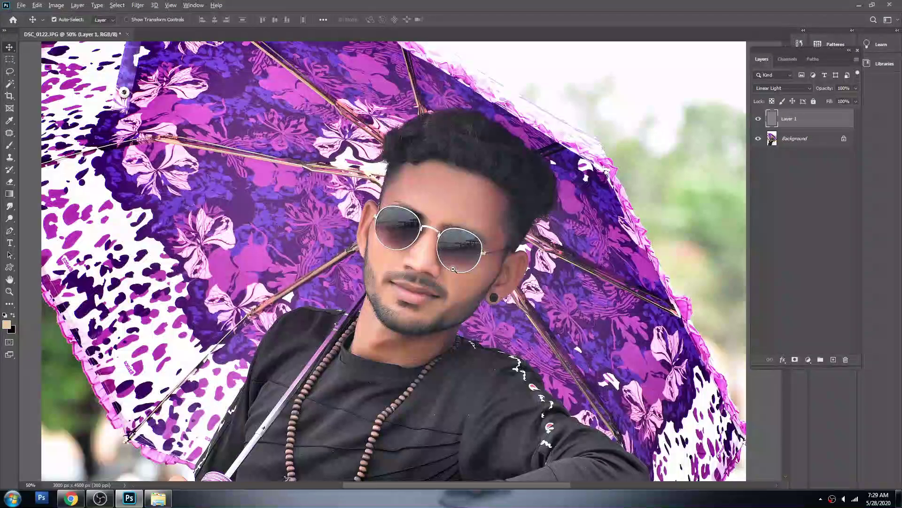
key(ctrl+minus)
key(ctrl+minus)
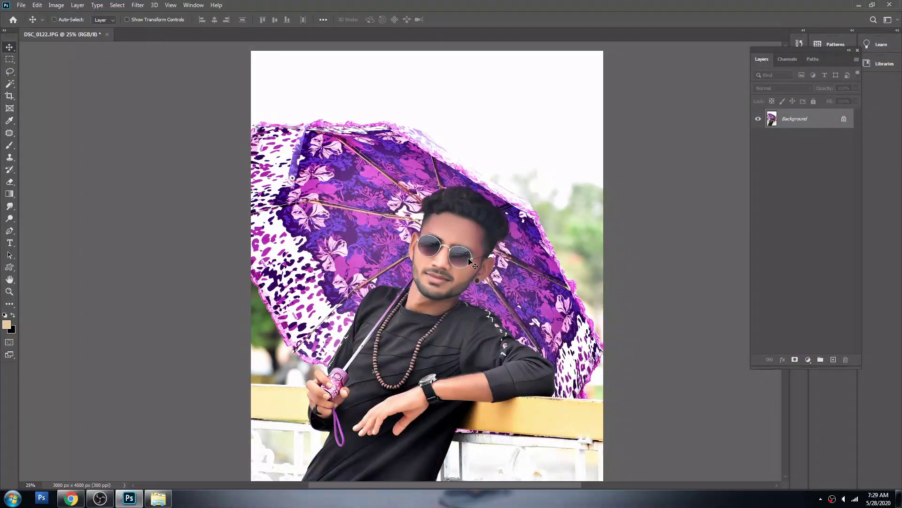
Step: Save under a new name, cut out the man and umbrella with 1.5 px feather, hide Background
key(ctrl+shift+s)
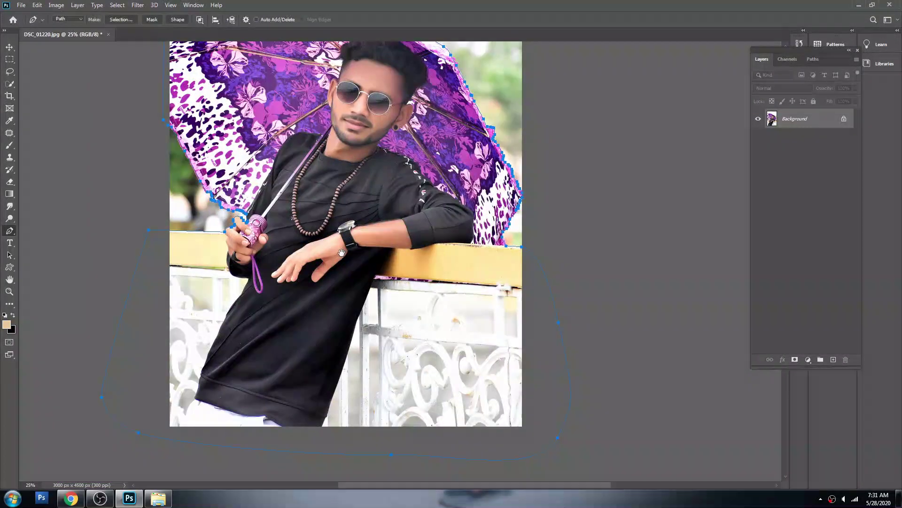
right_click(340, 203)
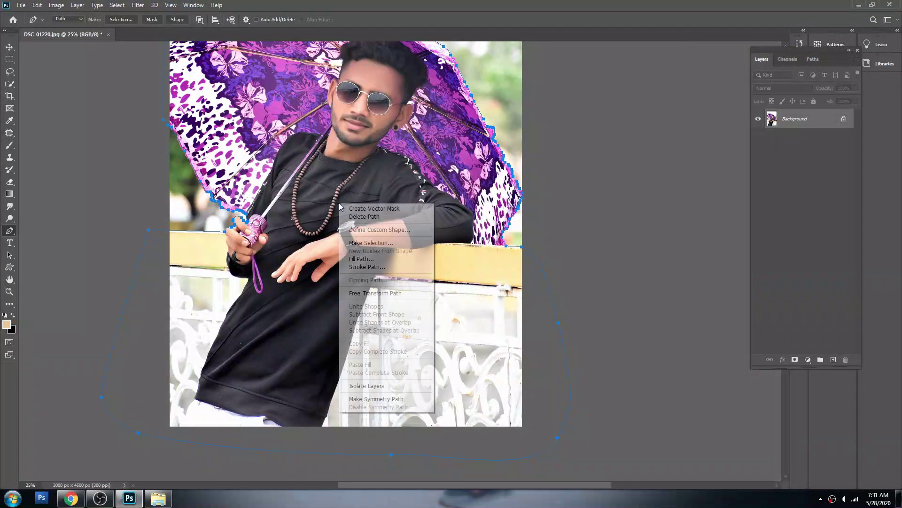
click(370, 242)
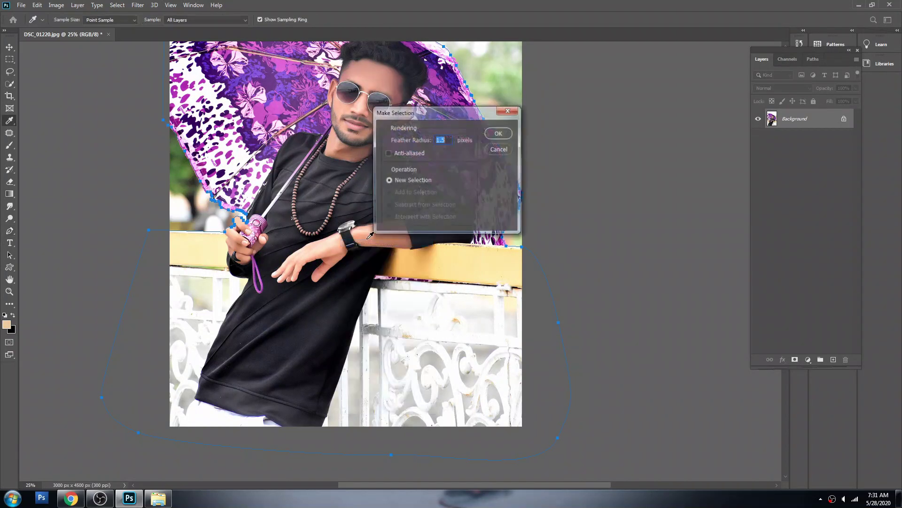
key(Return)
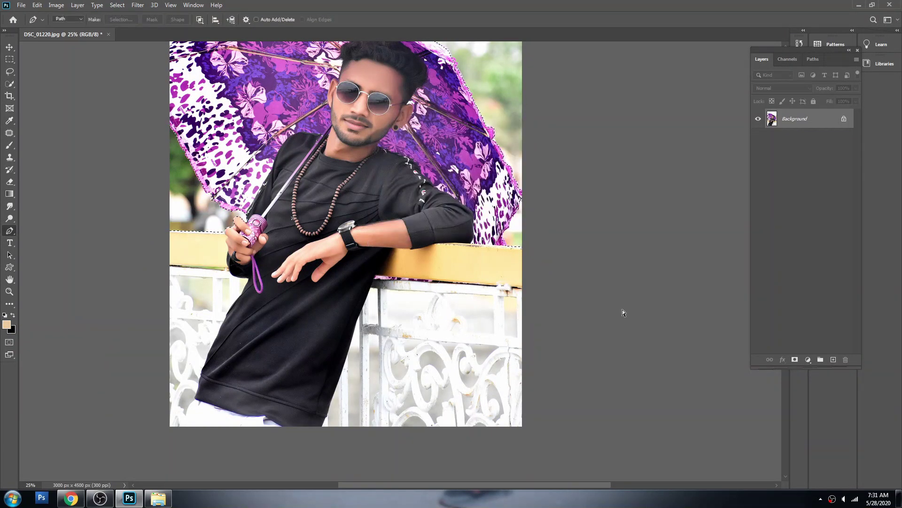
key(ctrl+j)
click(758, 139)
Step: Try a colour-based selection of the white area behind the railing, then deselect
key(ctrl+minus)
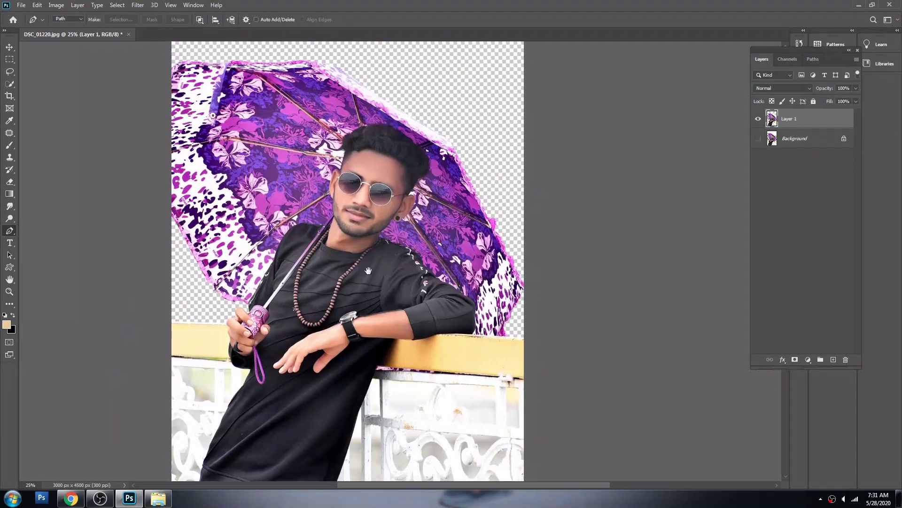
key(v)
scroll(417, 370, up, 2)
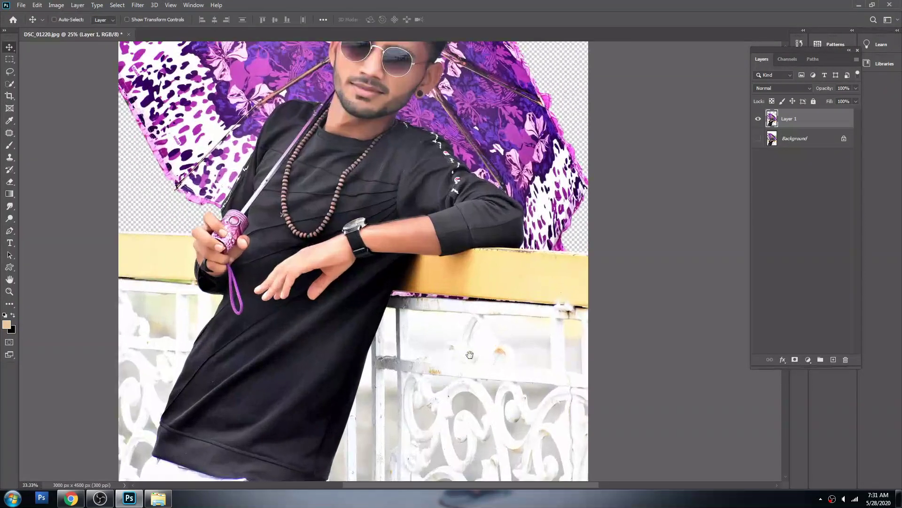
key(w)
scroll(416, 259, up, 1)
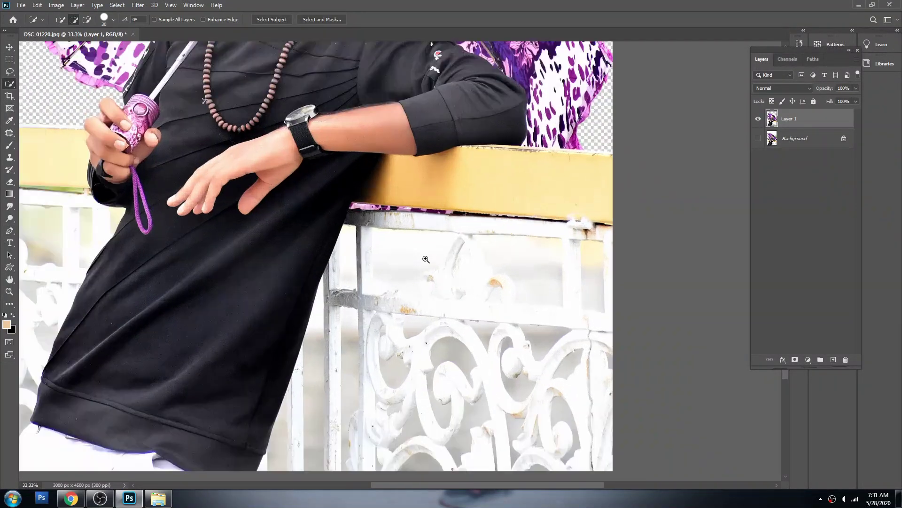
right_click(14, 84)
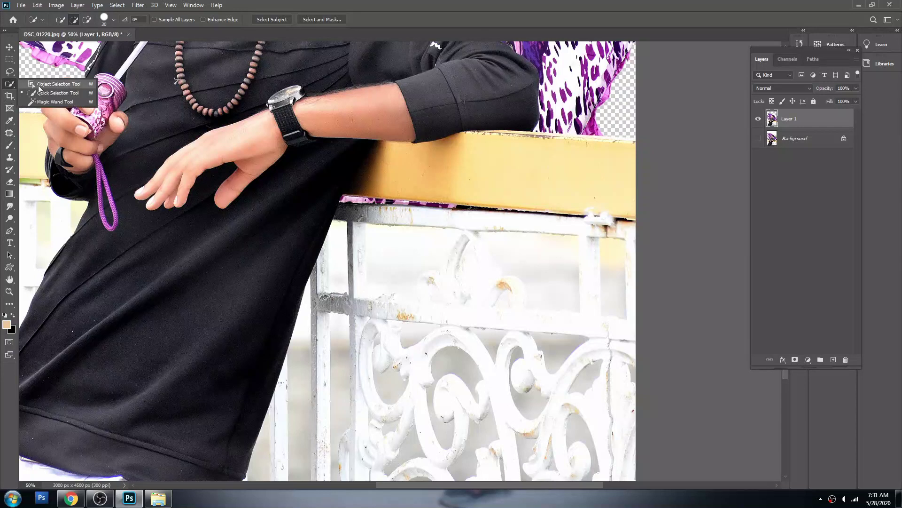
click(45, 103)
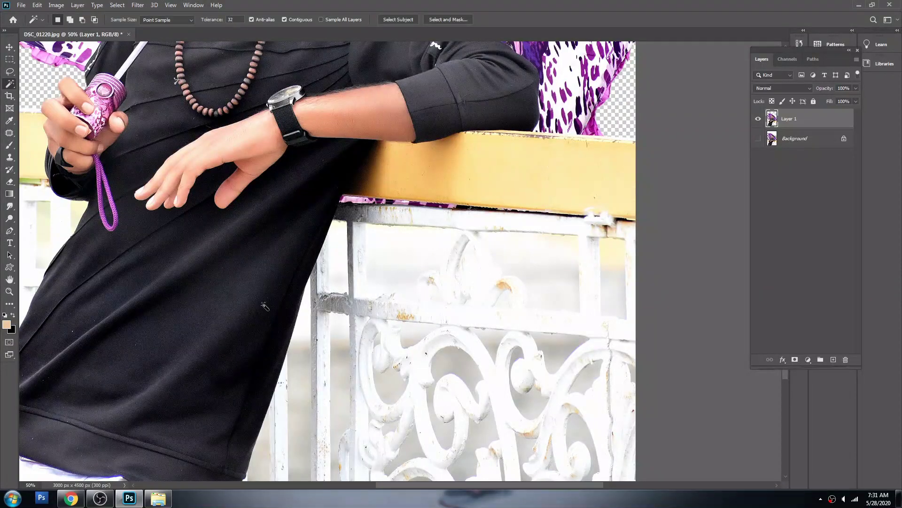
click(381, 274)
scroll(371, 249, down, 1)
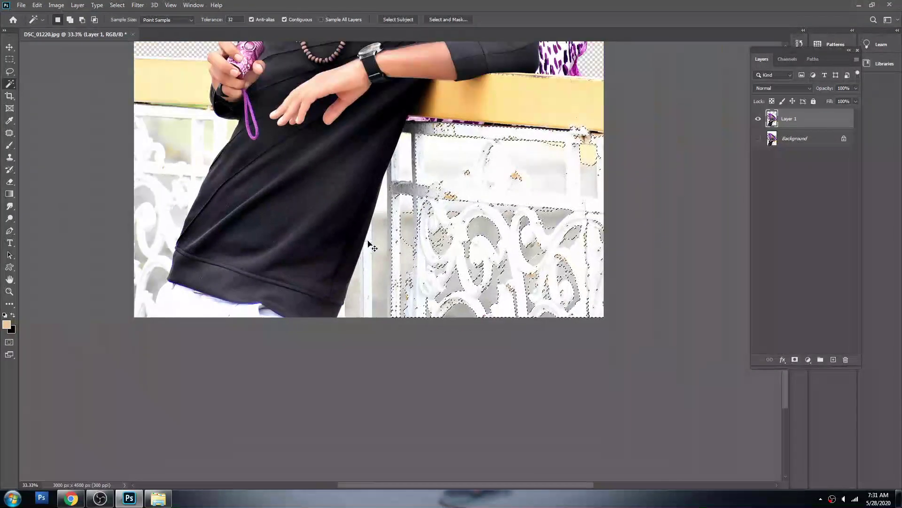
key(ctrl+d)
scroll(323, 266, down, 2)
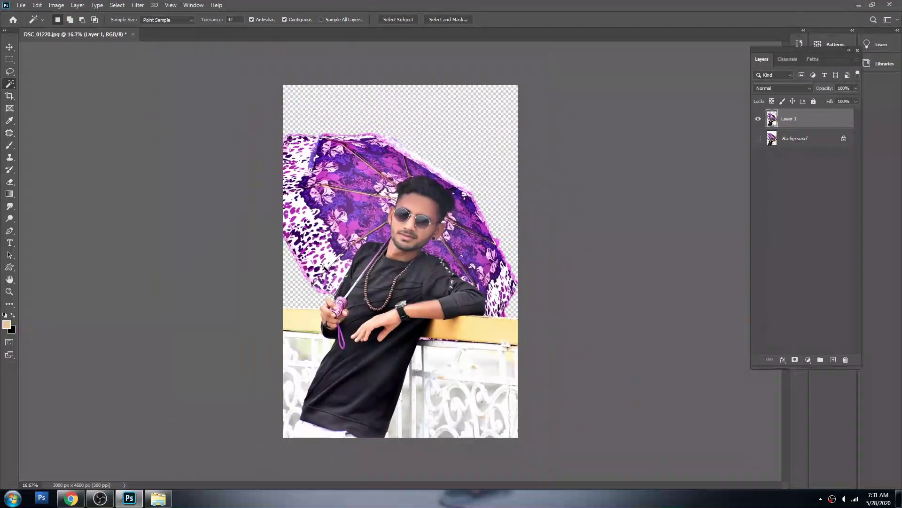
Step: Drag the snowy Goodluck (53) photo from Explorer into the umbrella image
key(v)
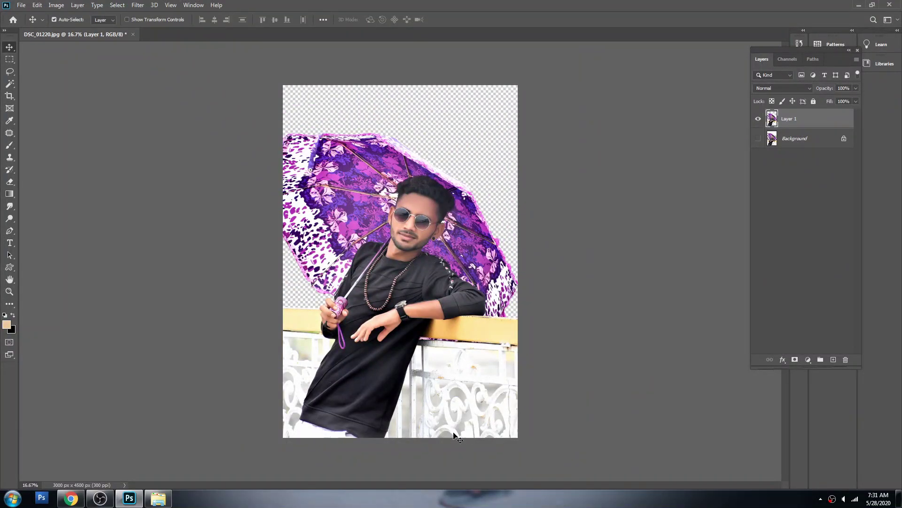
scroll(444, 365, up, 1)
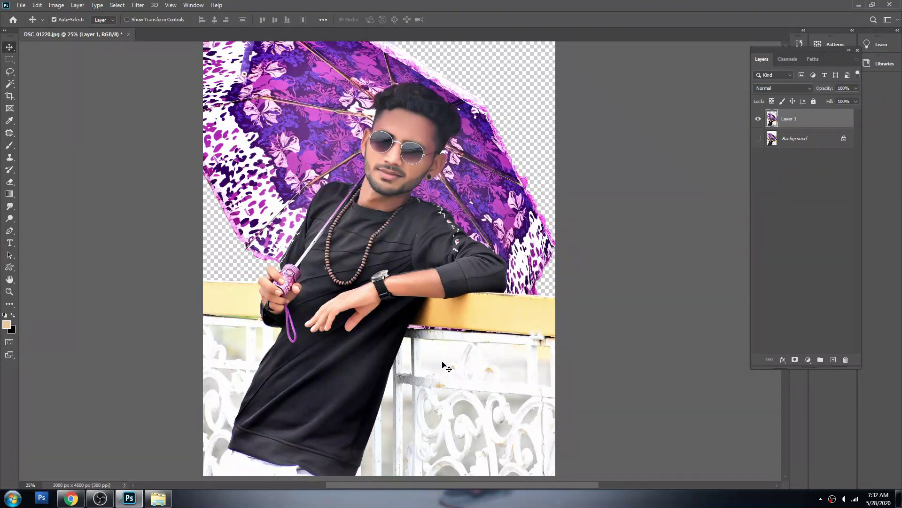
key(alt+Tab)
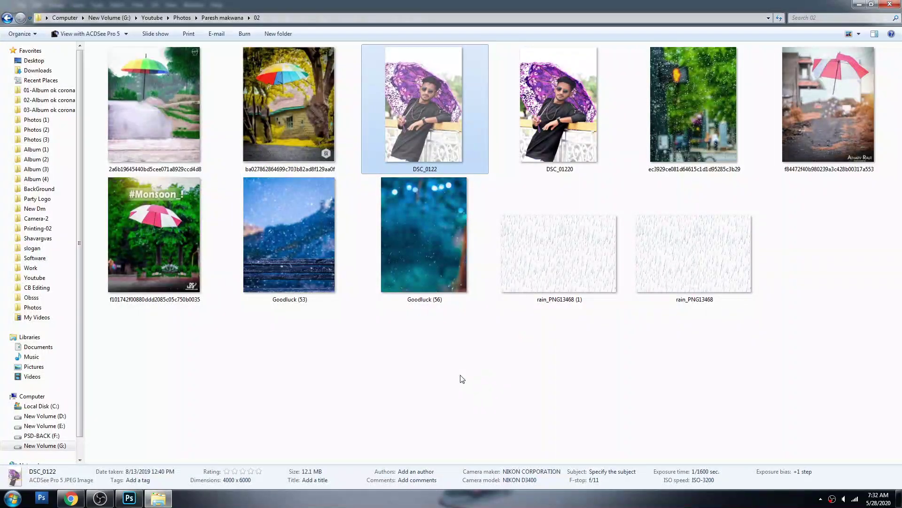
mouse_move(275, 261)
mouse_down()
mouse_move(296, 96)
mouse_move(430, 114)
mouse_up()
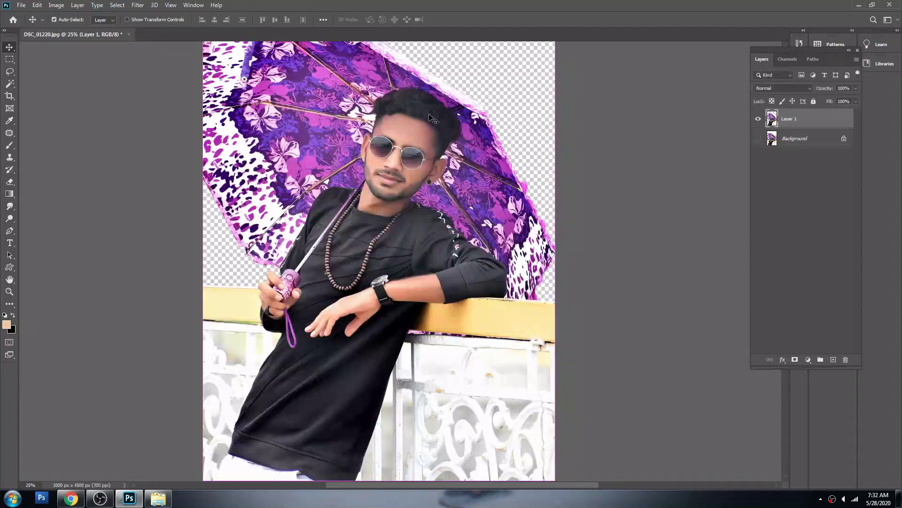
Step: Scale the snowy photo to fill the canvas and move it below the man's layer
key(ctrl+minus)
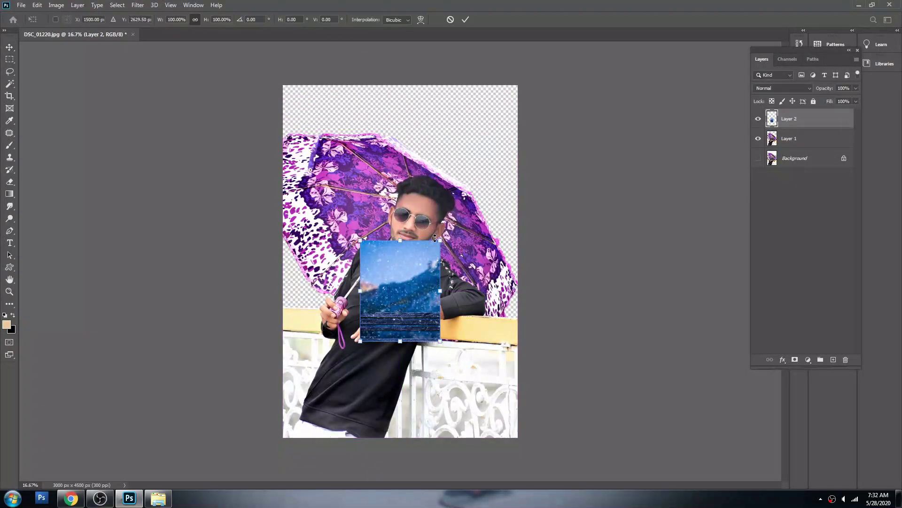
drag(435, 238, 551, 83)
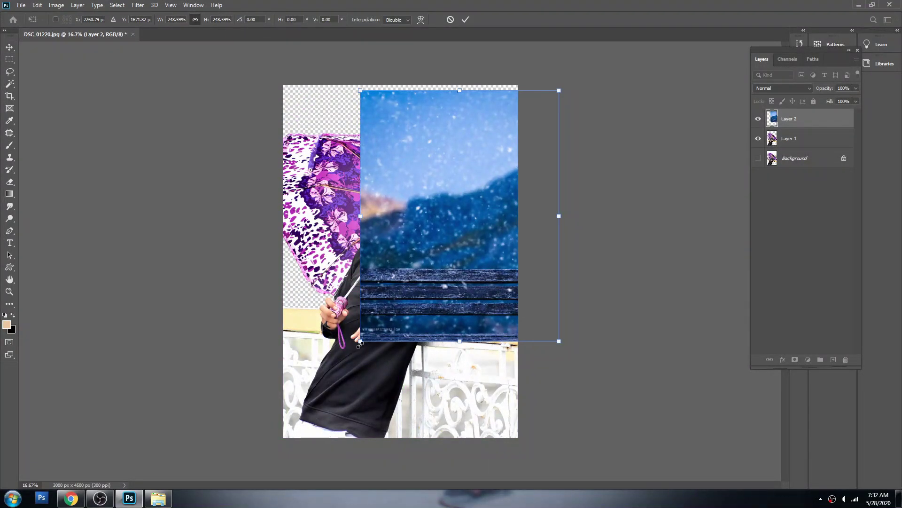
drag(360, 343, 276, 433)
drag(439, 225, 421, 235)
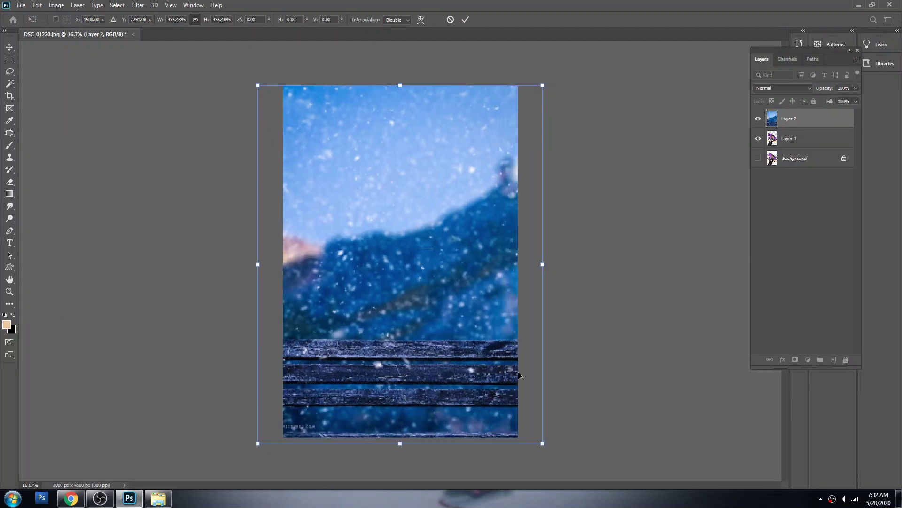
key(Return)
key(ctrl+bracketleft)
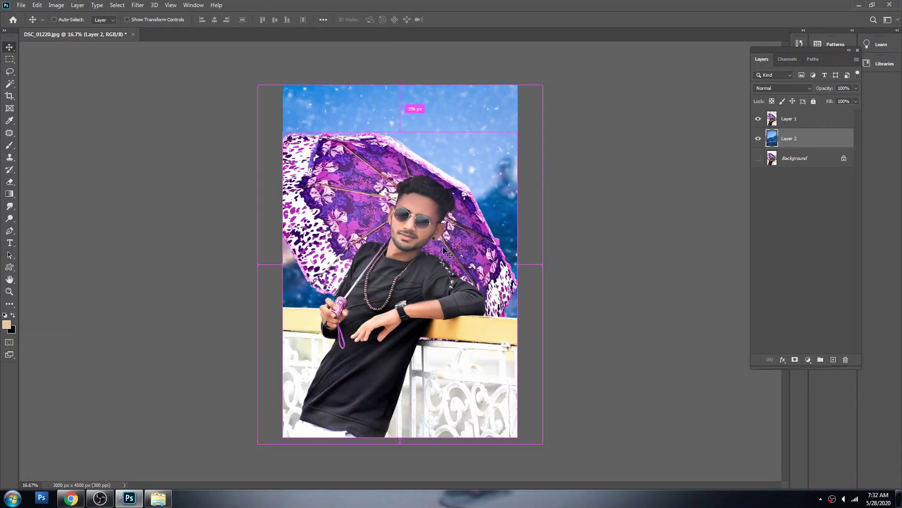
Step: Recheck the backdrop transform and zoom in on the railing area
key(ctrl+minus)
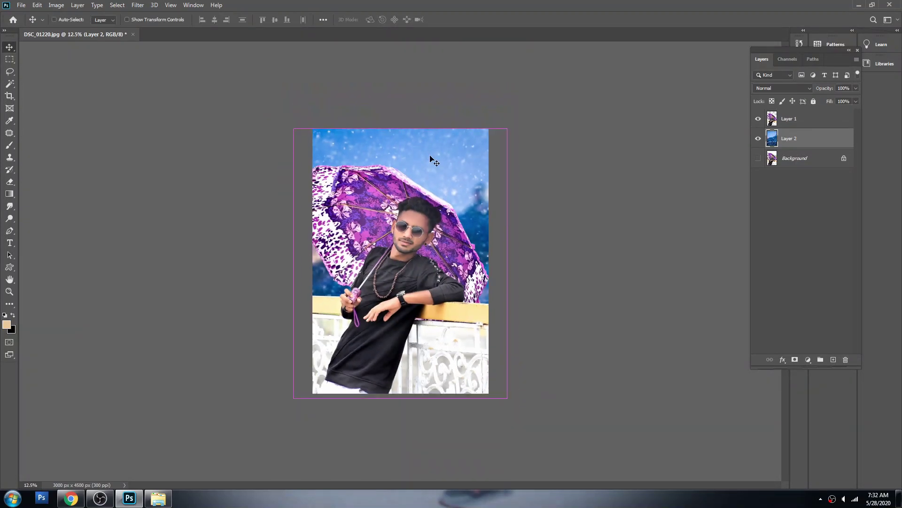
key(ctrl+t)
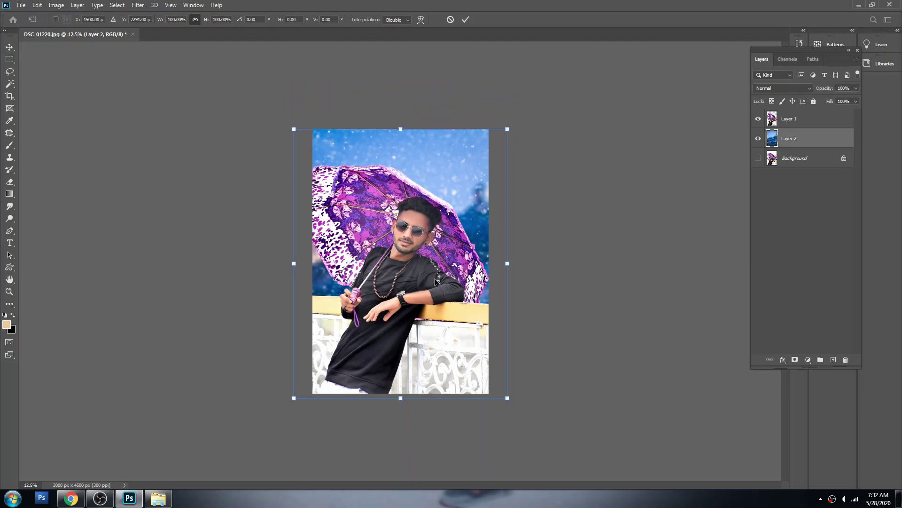
key(Return)
key(ctrl+plus)
key(ctrl+plus)
key(ctrl+plus)
mouse_move(417, 356)
mouse_down()
mouse_move(432, 314)
mouse_move(414, 269)
mouse_up()
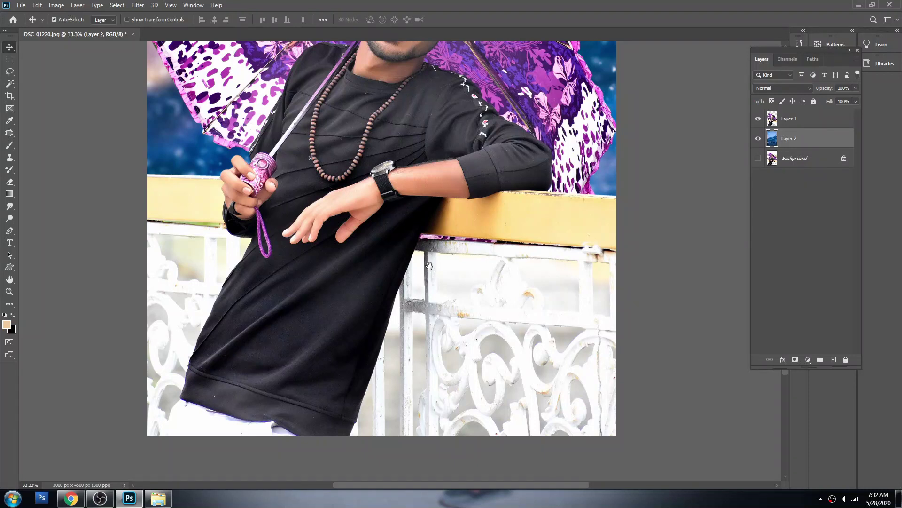
key(ctrl+plus)
key(ctrl+minus)
key(ctrl+minus)
Step: Inspect the composite at several zoom levels, ending close on the railing
drag(430, 262, 428, 333)
alt+click(428, 334)
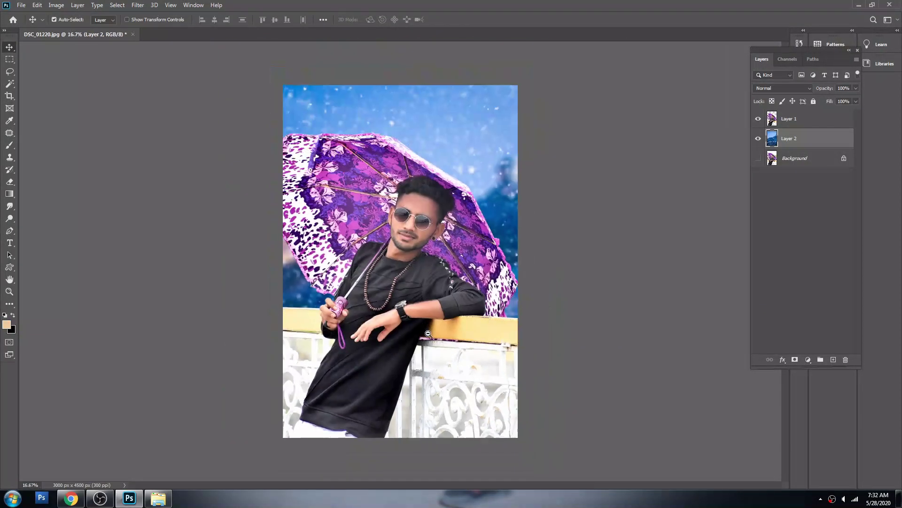
key(ctrl+plus)
key(ctrl+plus)
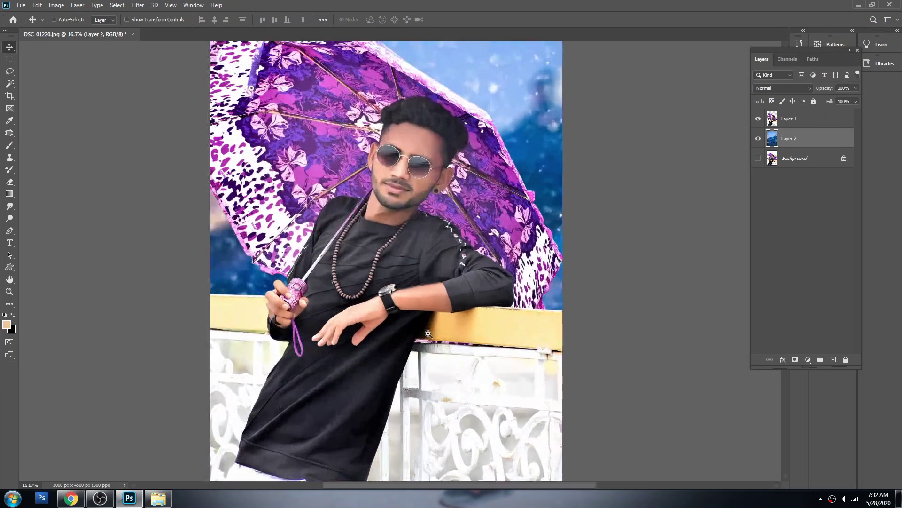
key(ctrl+plus)
key(ctrl+minus)
key(ctrl+minus)
key(ctrl+minus)
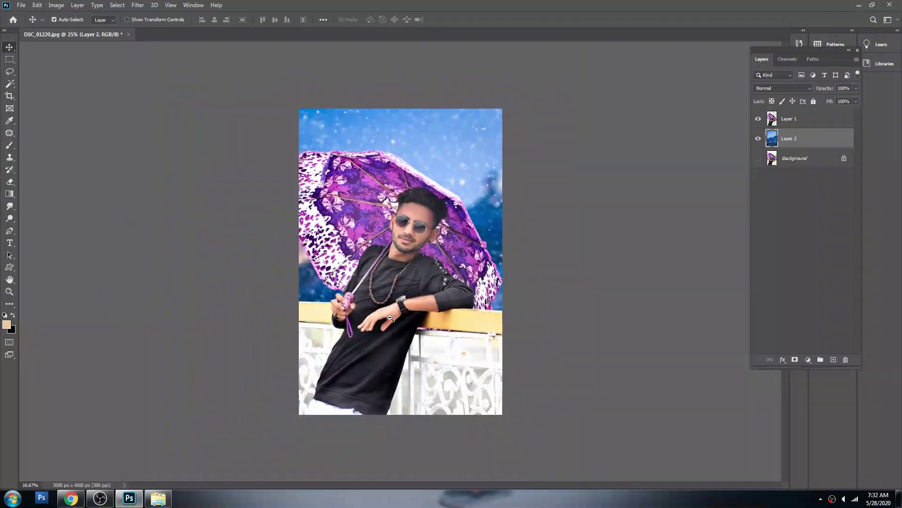
key(ctrl+plus)
key(ctrl+plus)
key(ctrl+plus)
key(ctrl+plus)
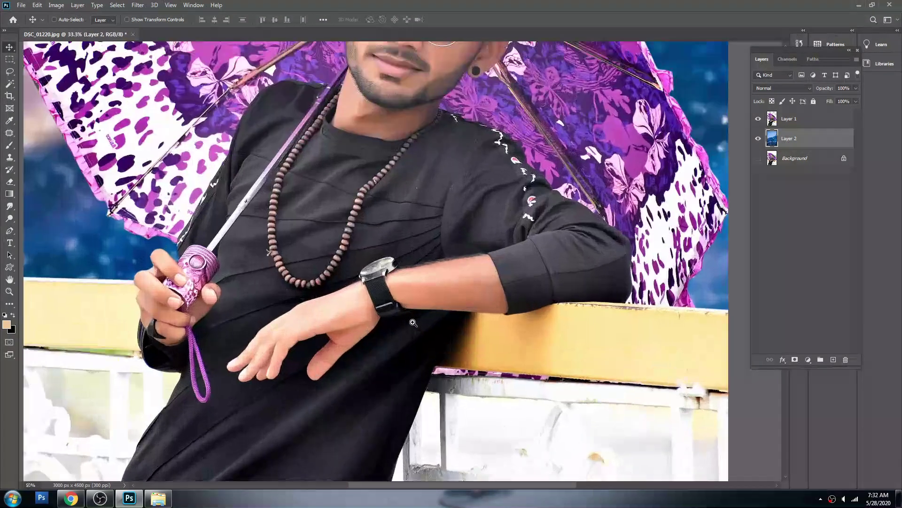
key(ctrl+plus)
Step: Trace a Pen path around the white railing right of the man, down to the image bottom
drag(358, 220, 354, 188)
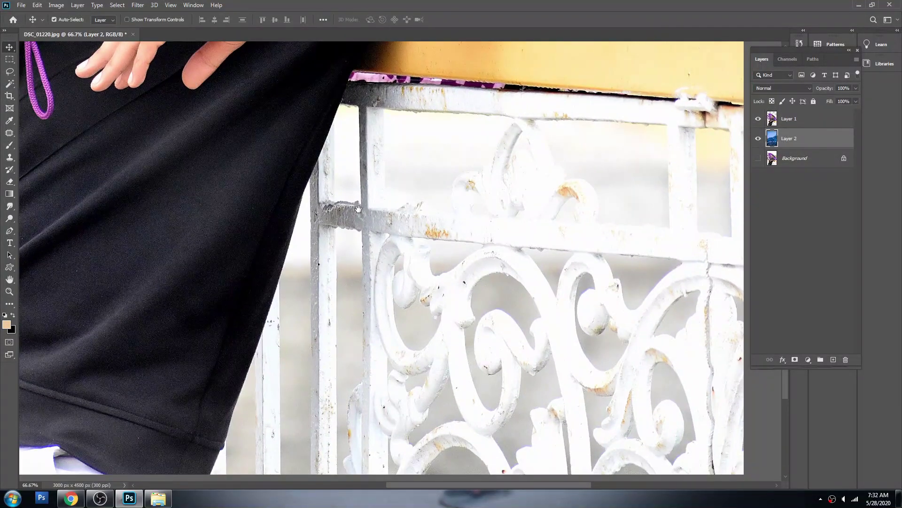
key(p)
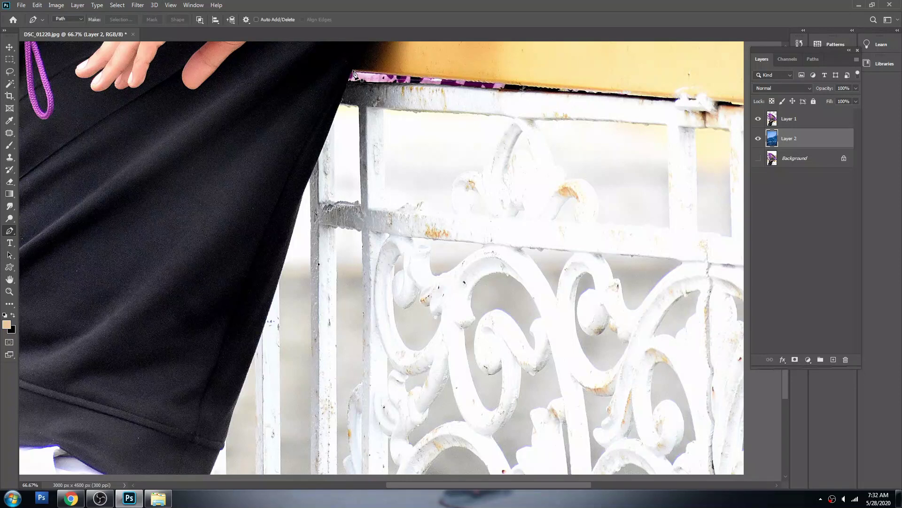
click(353, 71)
click(302, 192)
click(250, 358)
drag(248, 362, 237, 381)
drag(226, 446, 245, 321)
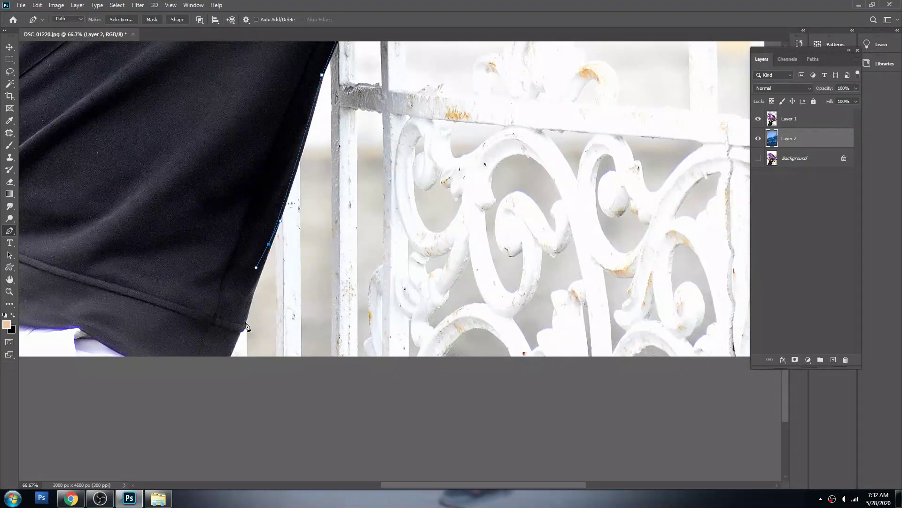
click(245, 324)
drag(591, 416, 226, 405)
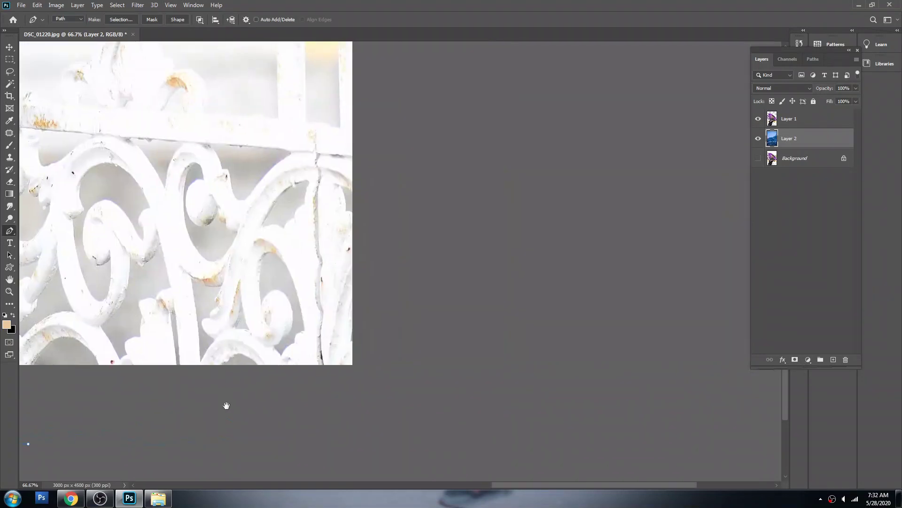
mouse_move(457, 281)
mouse_down()
mouse_move(481, 399)
mouse_move(501, 374)
mouse_up()
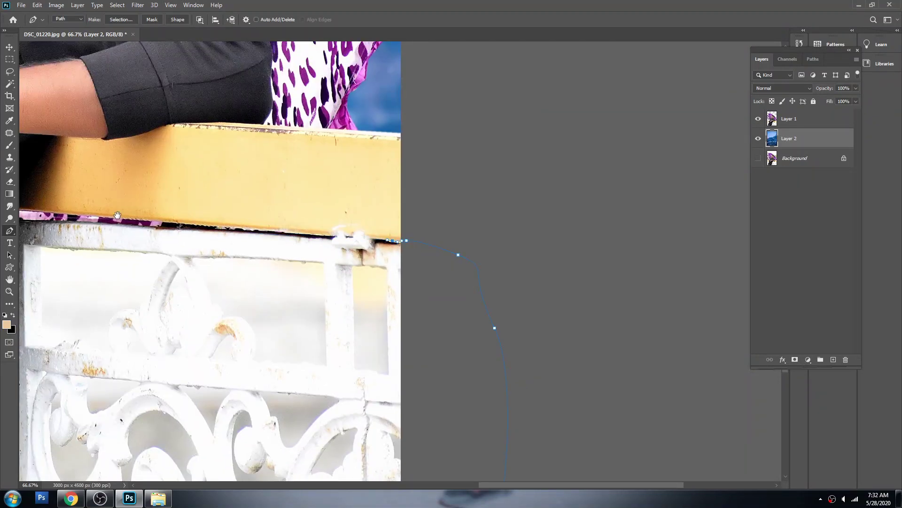
drag(117, 215, 458, 236)
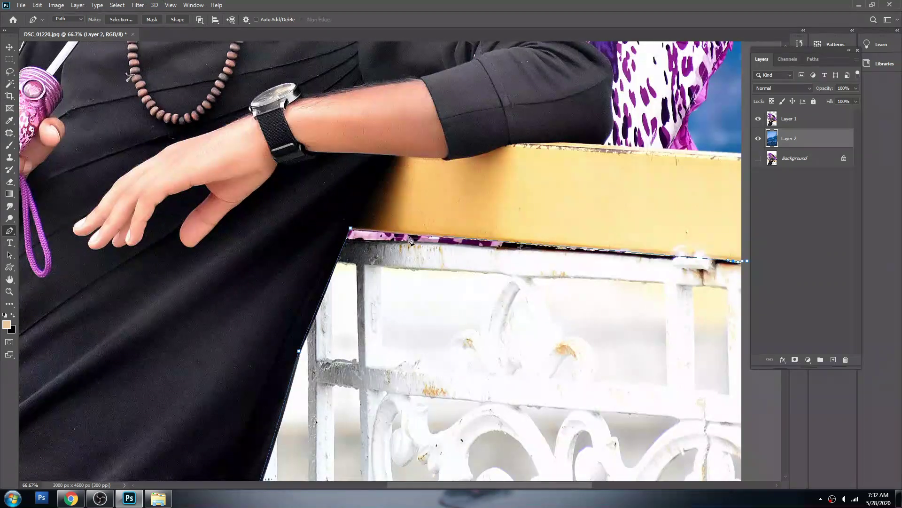
Step: Convert the path to a 1.5-feathered selection and delete that railing from Layer 1
right_click(499, 225)
click(517, 259)
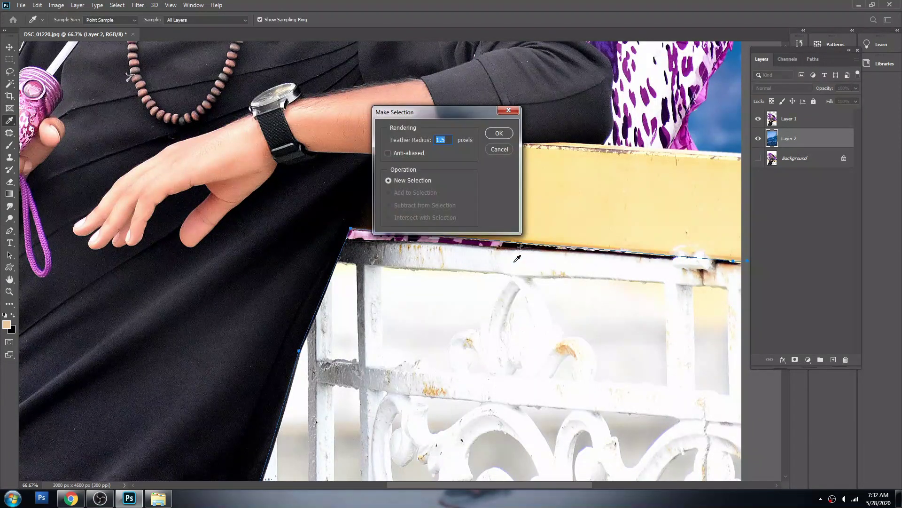
key(Return)
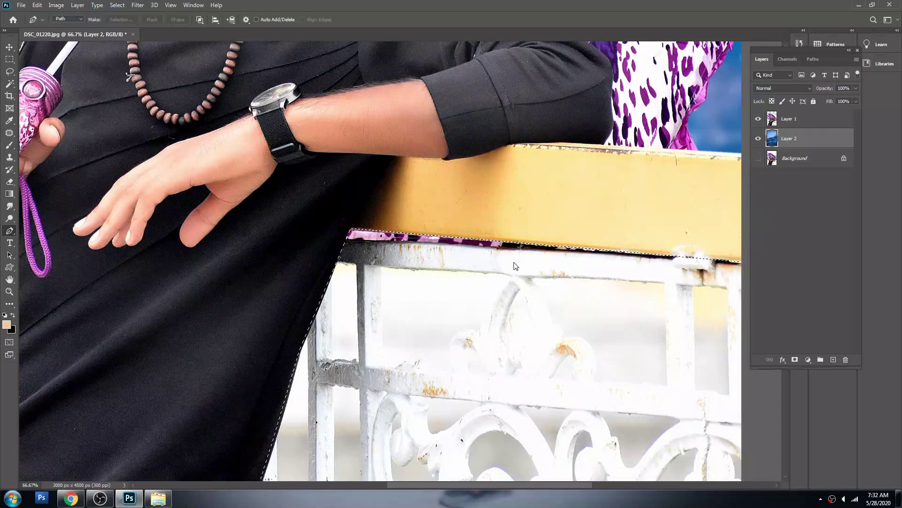
click(799, 120)
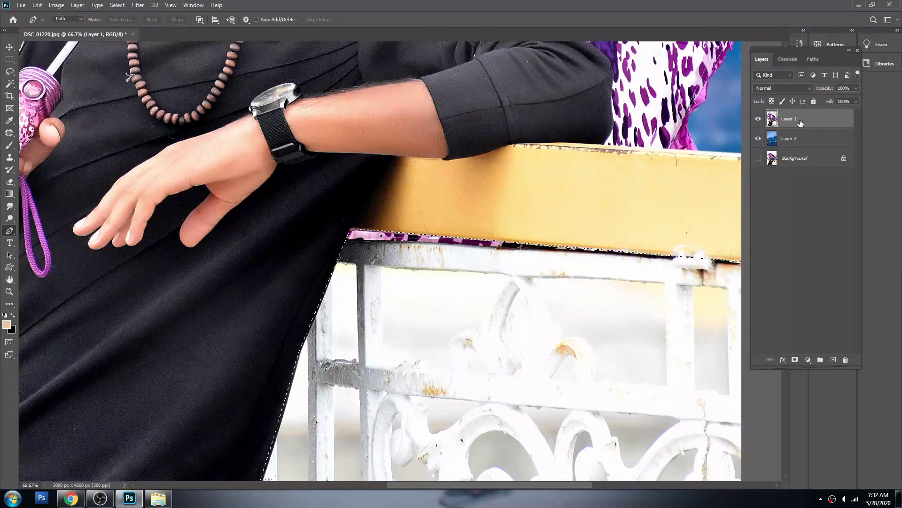
key(Delete)
key(ctrl+0)
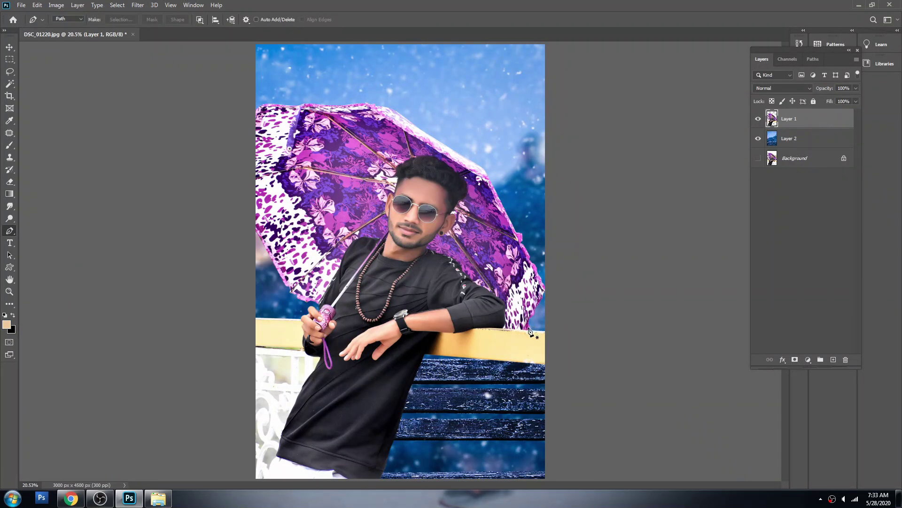
alt+click(401, 305)
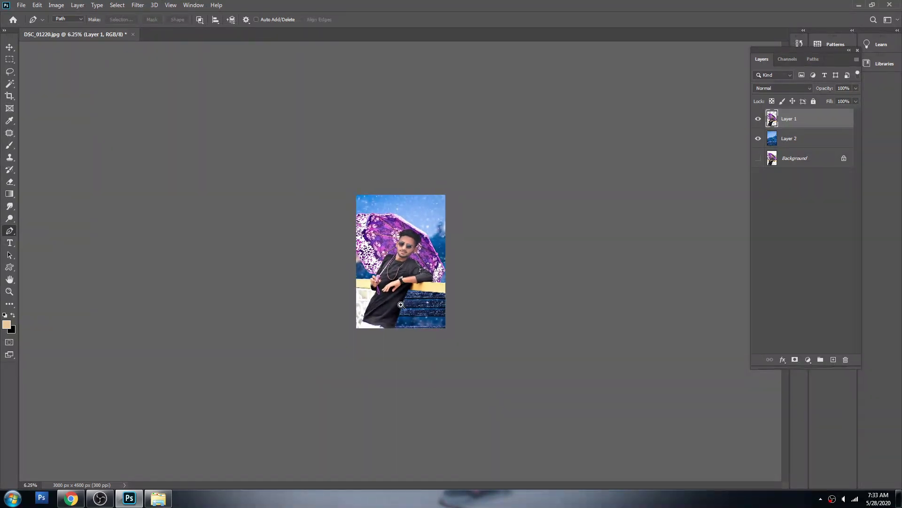
ctrl+click(401, 305)
ctrl+click(401, 304)
key(v)
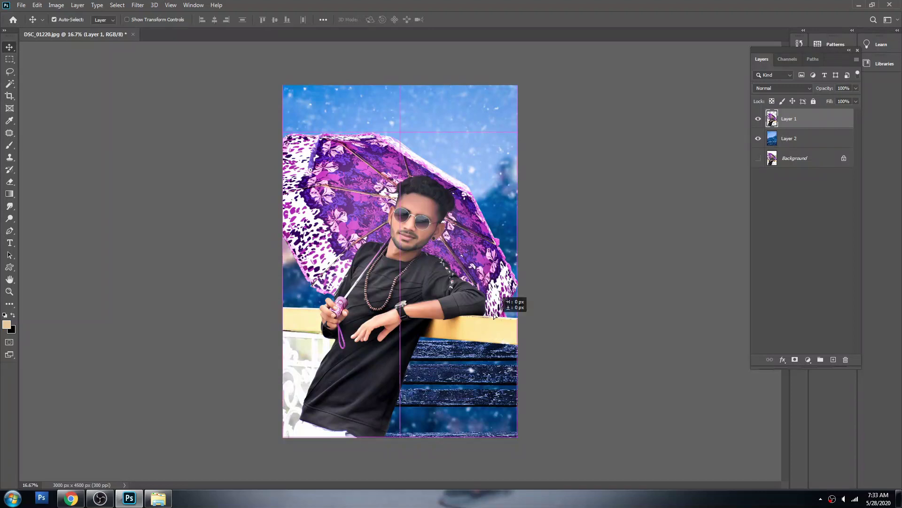
drag(494, 316, 486, 295)
key(ctrl+z)
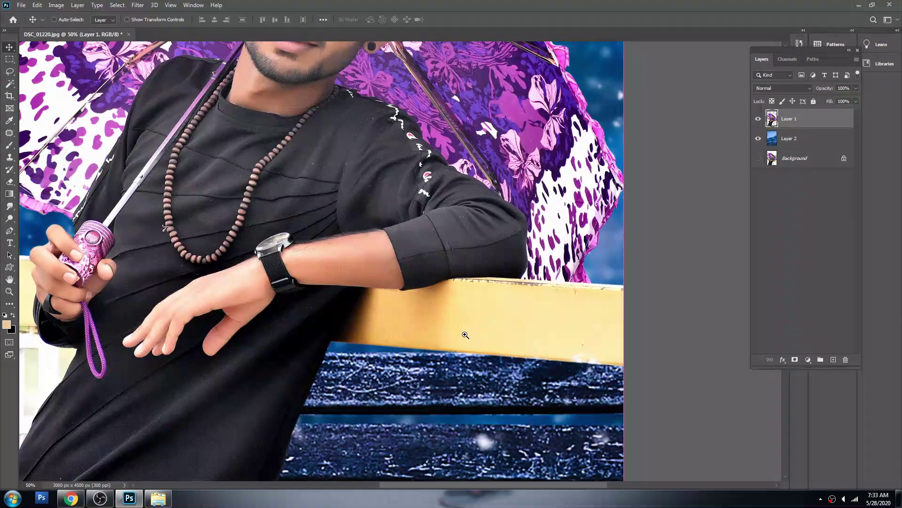
drag(465, 337, 520, 311)
scroll(637, 268, up, 1)
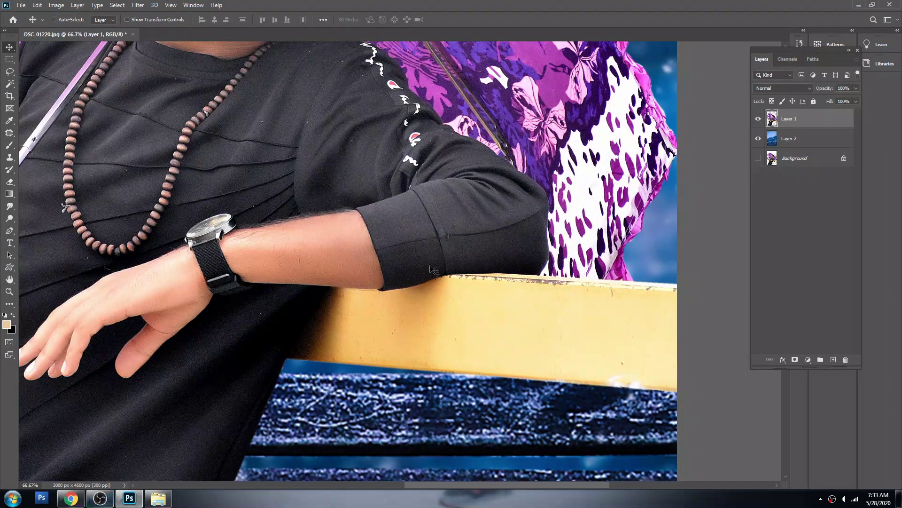
drag(359, 324, 366, 219)
scroll(365, 218, up, 5)
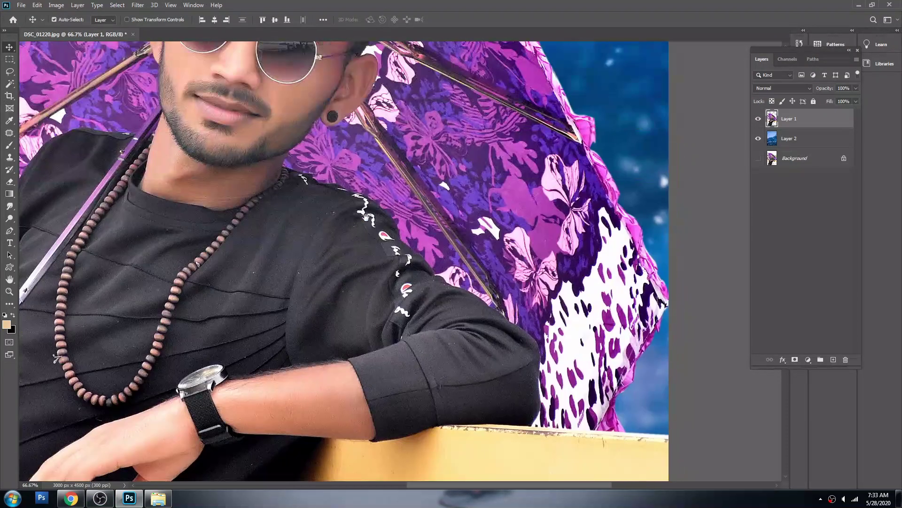
scroll(366, 219, down, 4)
scroll(365, 218, down, 1)
alt+click(350, 313)
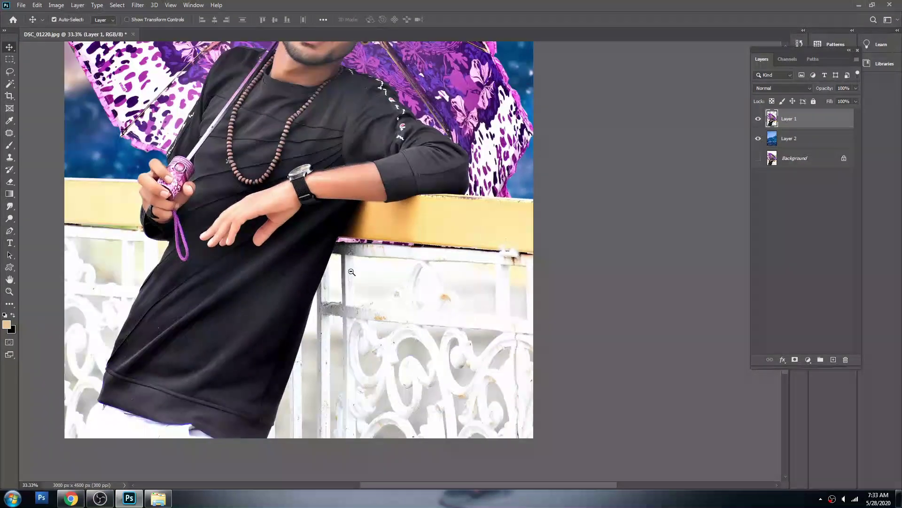
alt+click(281, 295)
alt+click(281, 295)
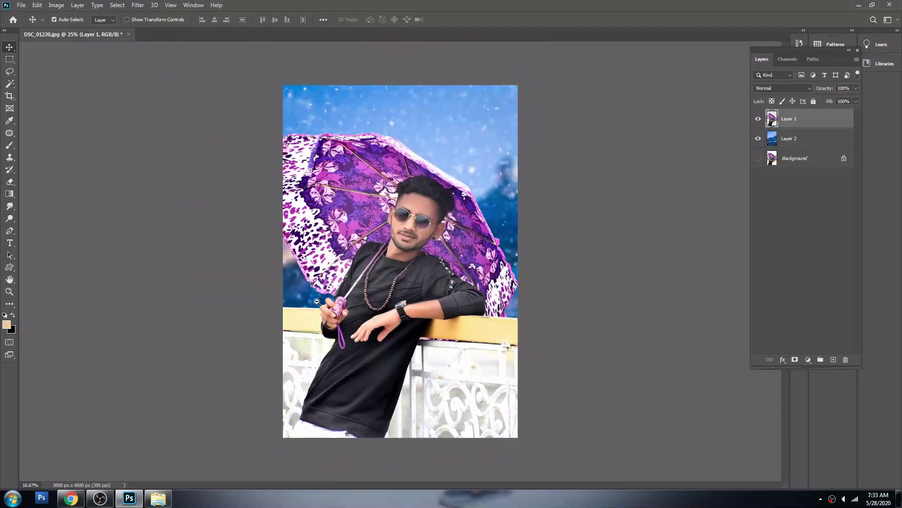
alt+click(380, 293)
scroll(380, 294, up, 2)
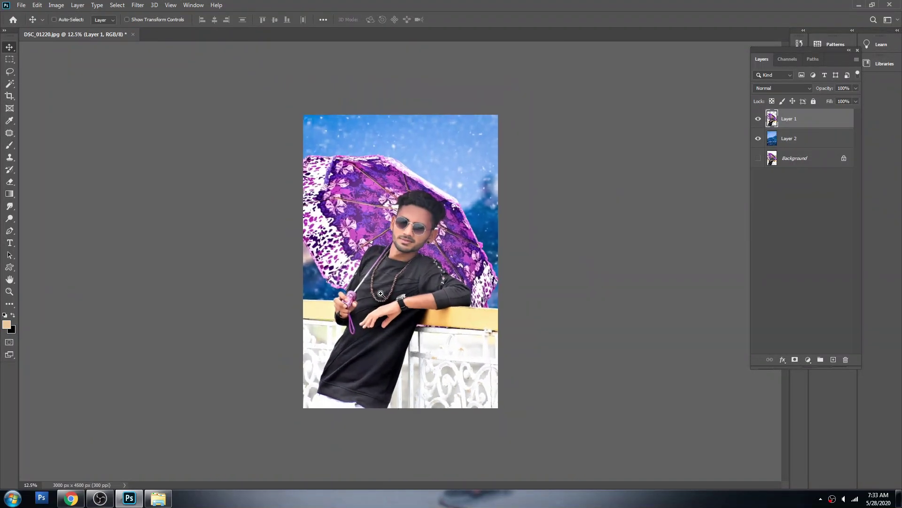
scroll(419, 269, up, 1)
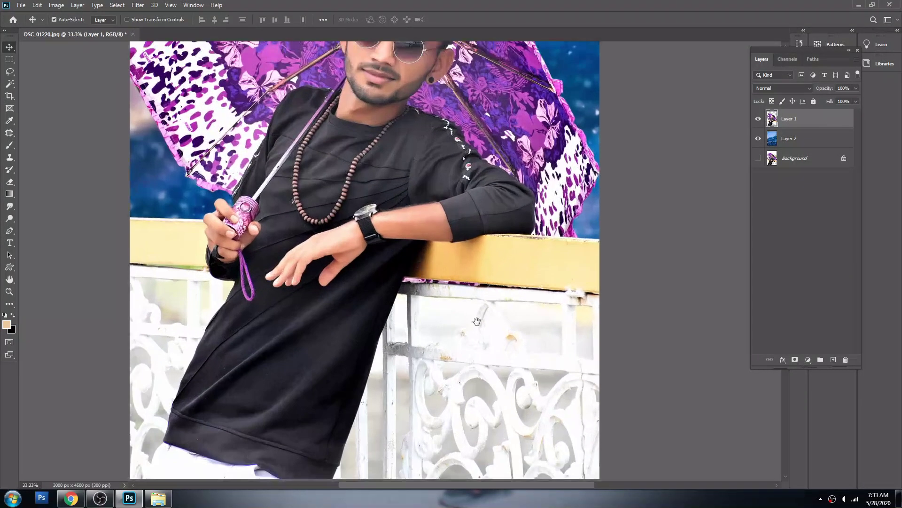
scroll(459, 279, up, 1)
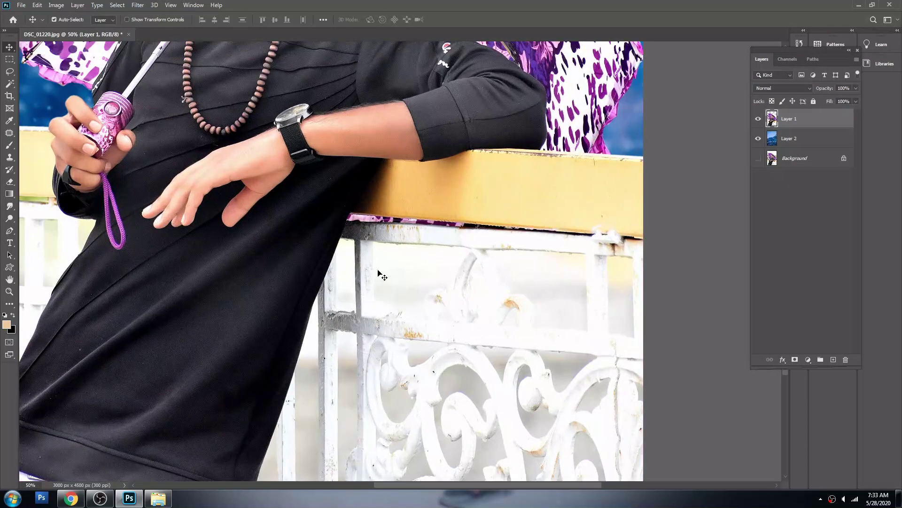
key(w)
click(347, 271)
key(ctrl+d)
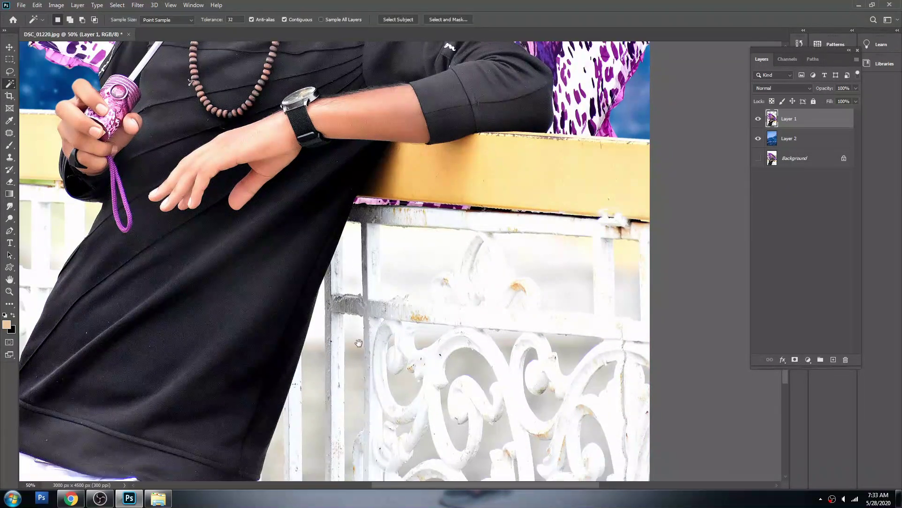
scroll(362, 254, down, 2)
key(v)
drag(202, 259, 469, 268)
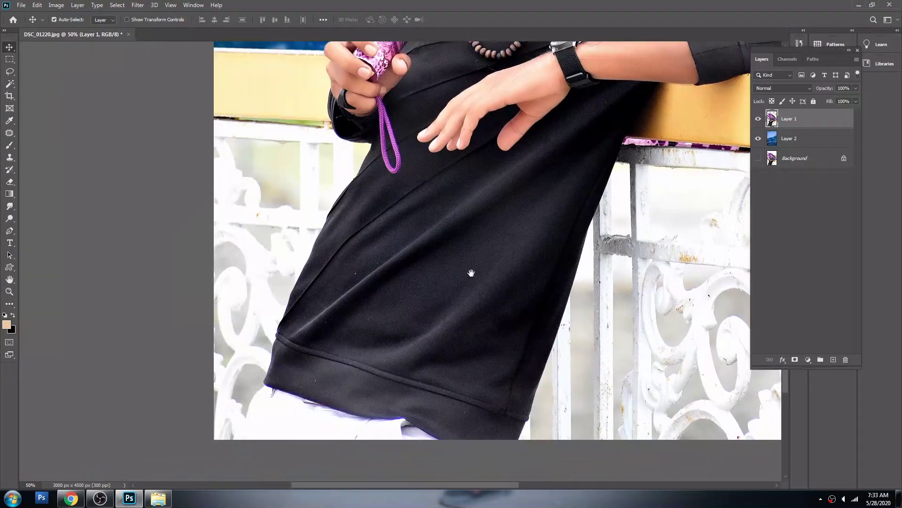
drag(255, 209, 252, 231)
scroll(504, 217, up, 1)
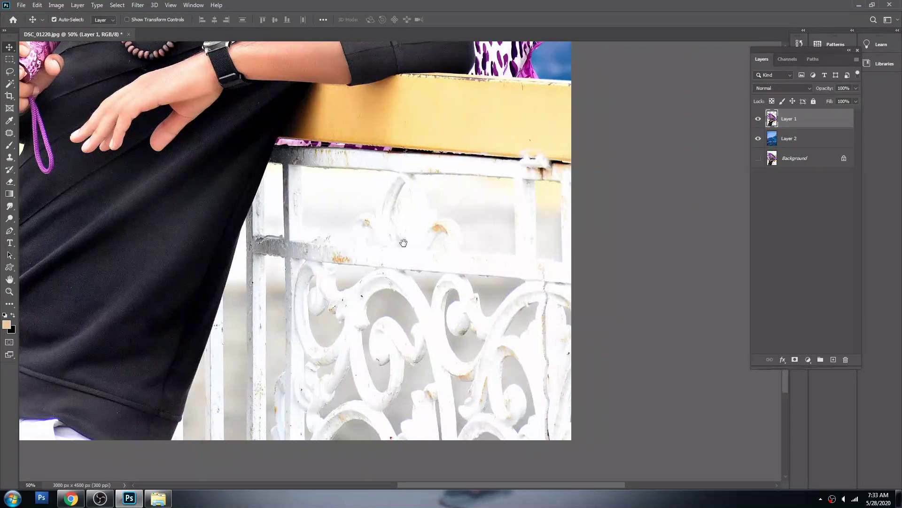
mouse_move(418, 244)
mouse_down()
mouse_move(206, 211)
mouse_move(262, 213)
mouse_up()
scroll(261, 212, down, 2)
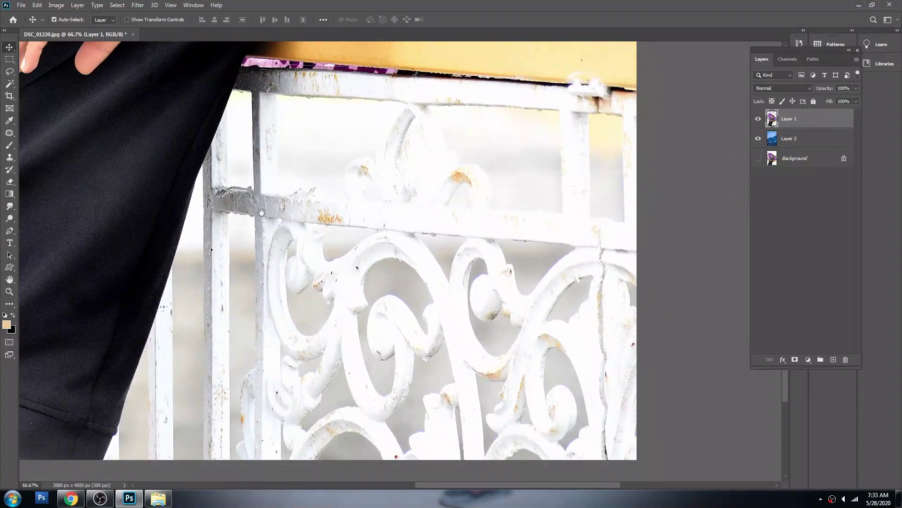
key(p)
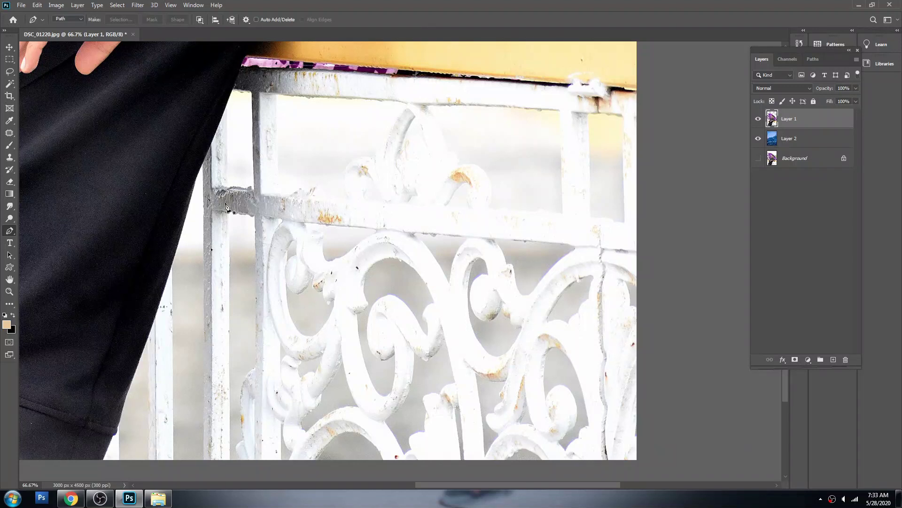
Step: Trace a closed Pen path around the narrow railing gap beside the shirt
click(204, 164)
scroll(207, 443, down, 3)
click(230, 397)
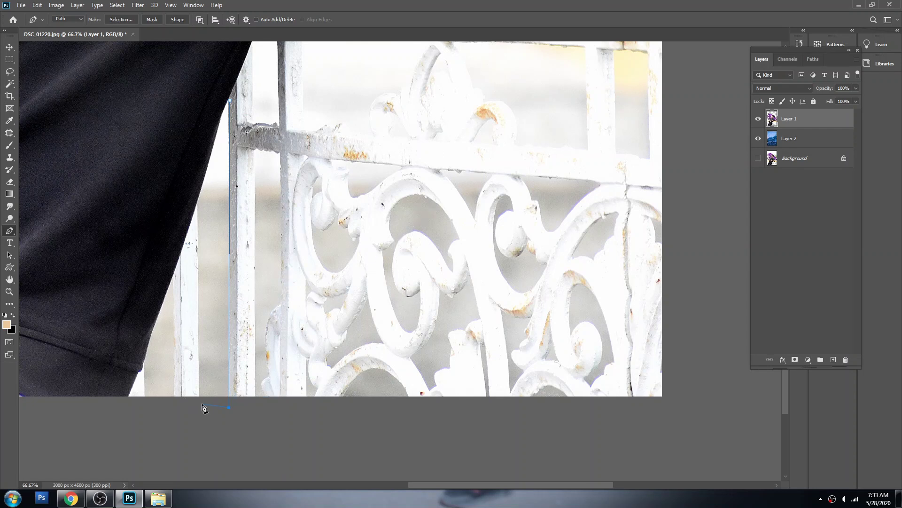
click(198, 402)
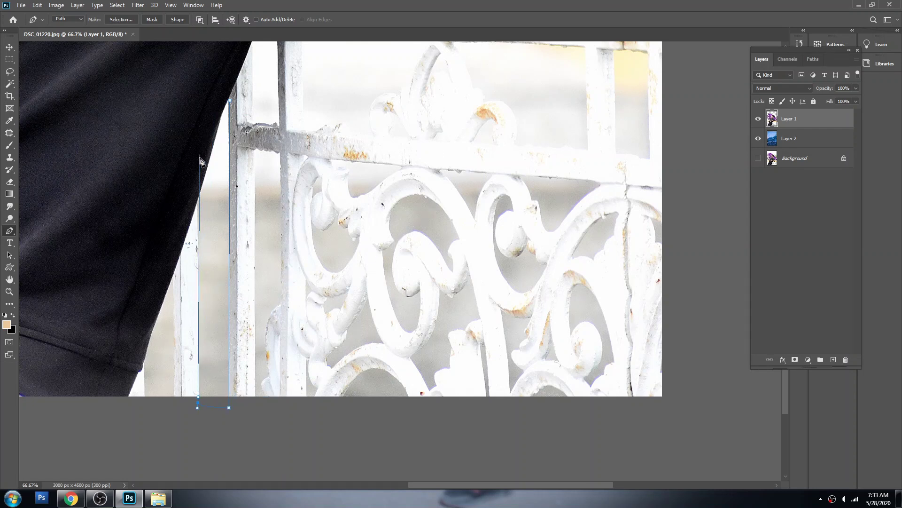
click(197, 199)
click(230, 101)
Step: Turn the path into a selection, delete the gap from Layer 1, and zoom out
right_click(352, 123)
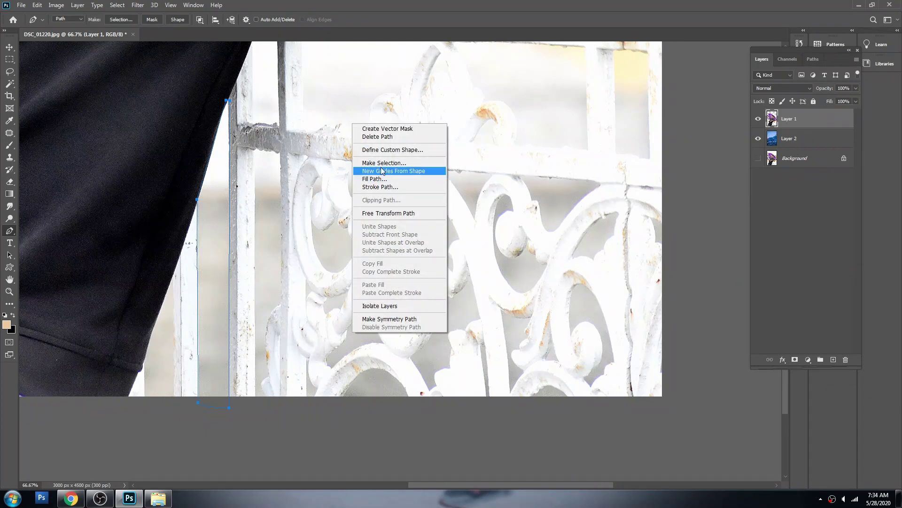
click(379, 162)
key(Return)
key(Delete)
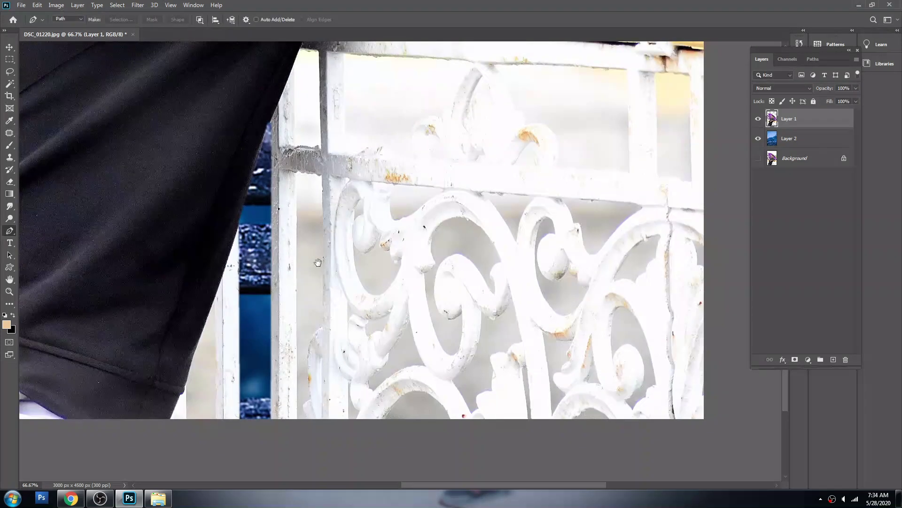
alt+click(318, 264)
alt+click(319, 264)
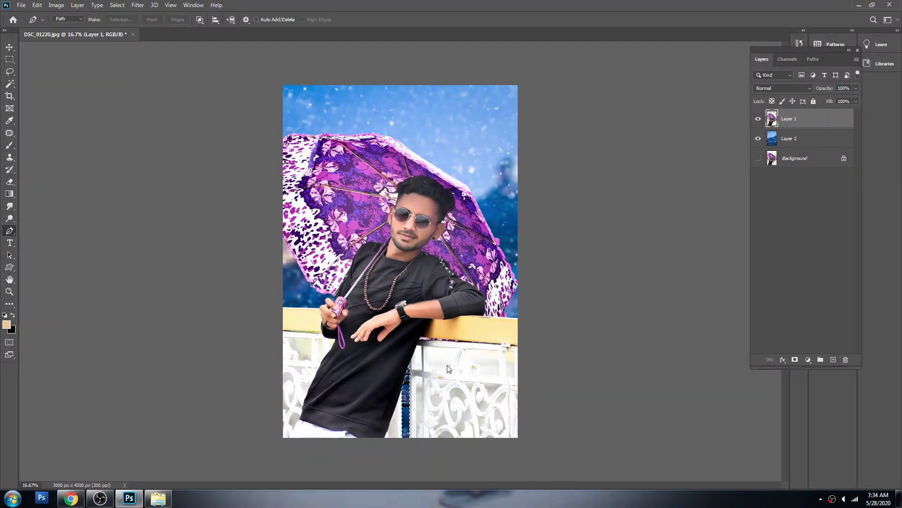
Step: Undo the railing gap cut-out, then try and cancel a transform on the backdrop layer
key(ctrl+z)
key(v)
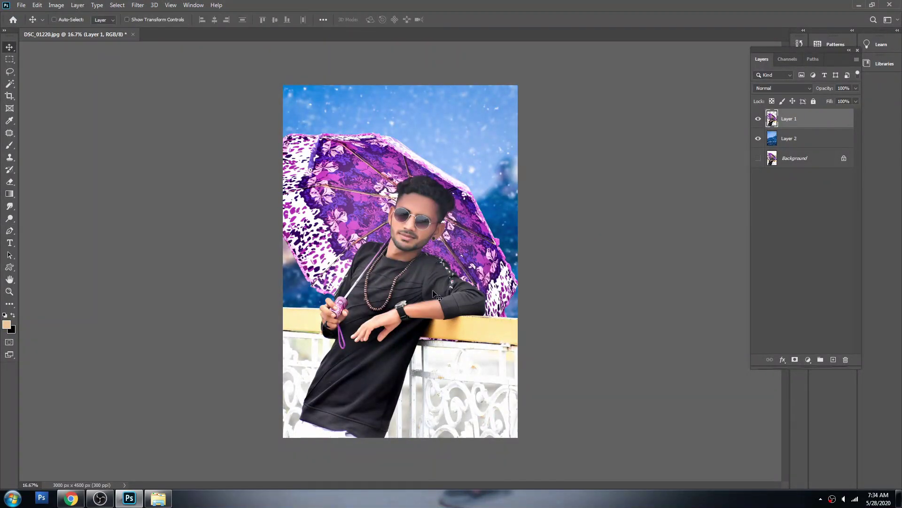
key(ctrl+plus)
key(ctrl+minus)
click(470, 130)
key(ctrl+plus)
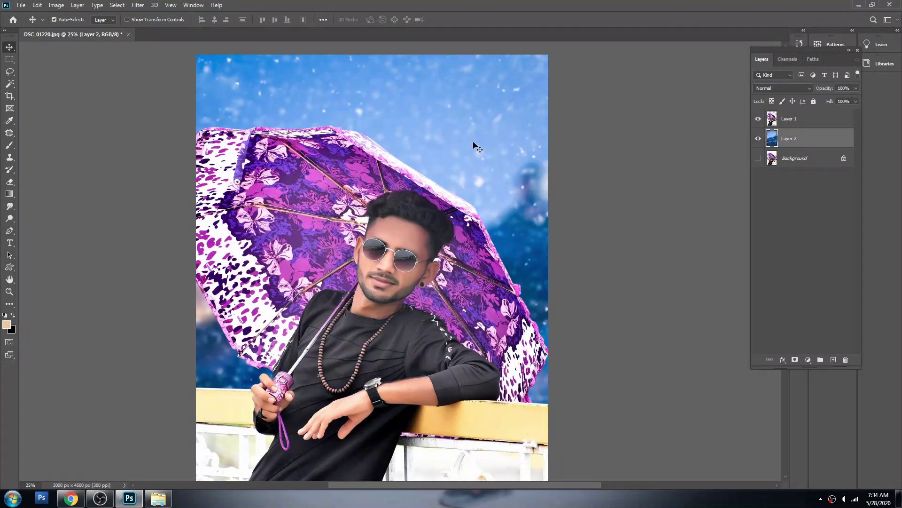
key(ctrl+minus)
key(ctrl+t)
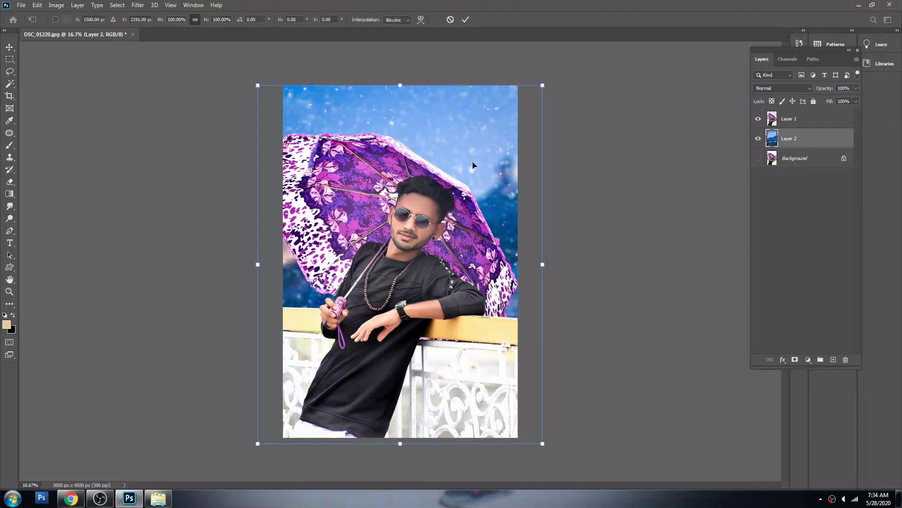
key(Return)
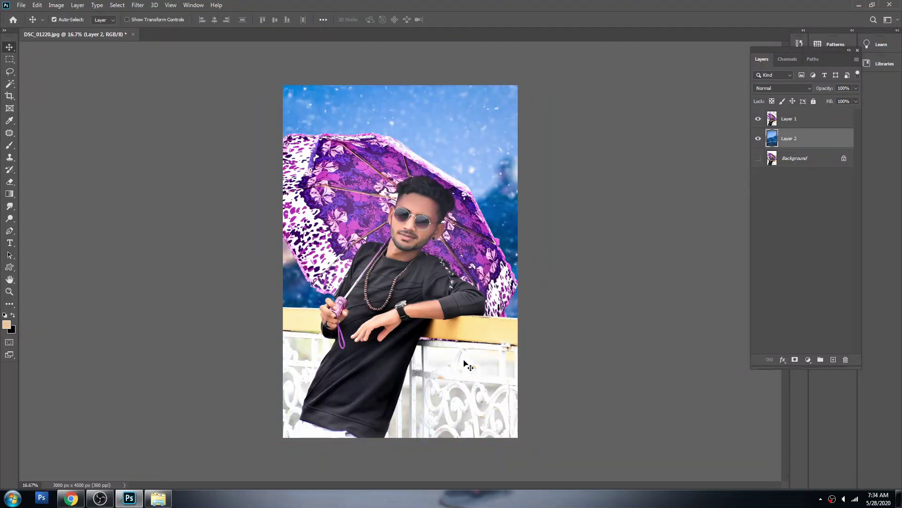
Step: Preview the snowy backdrop with its hue shifted to +32 in Hue/Saturation
click(467, 365)
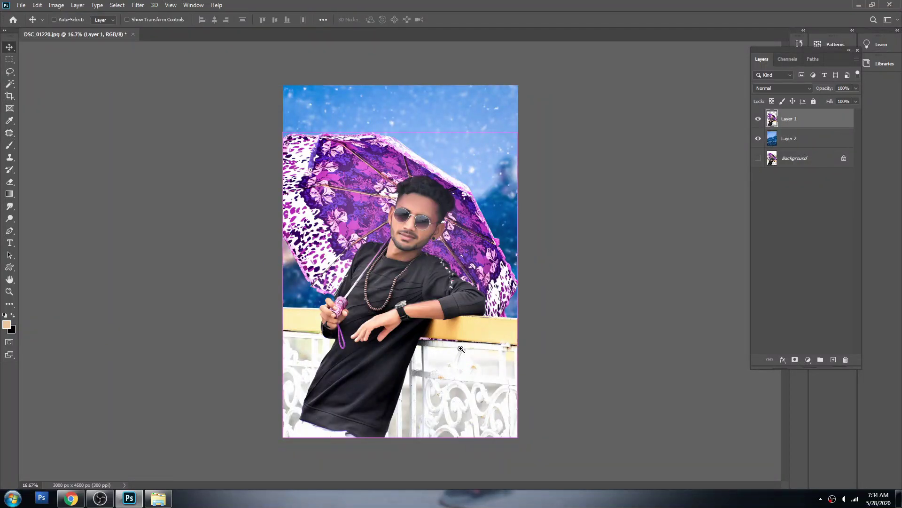
drag(461, 349, 405, 238)
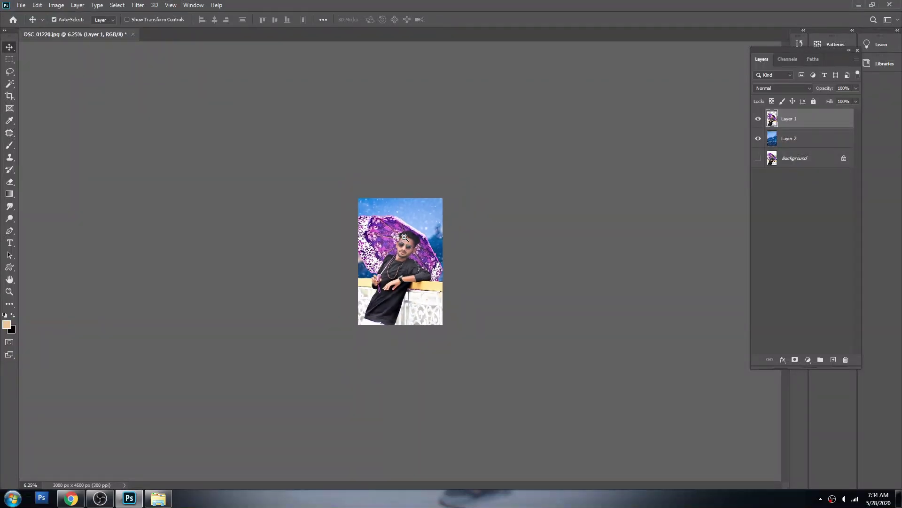
key(ctrl+0)
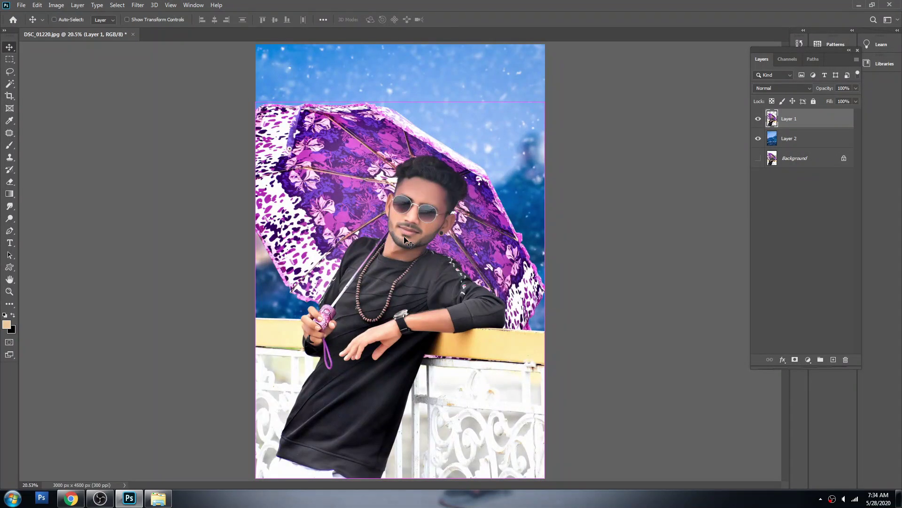
ctrl+click(454, 103)
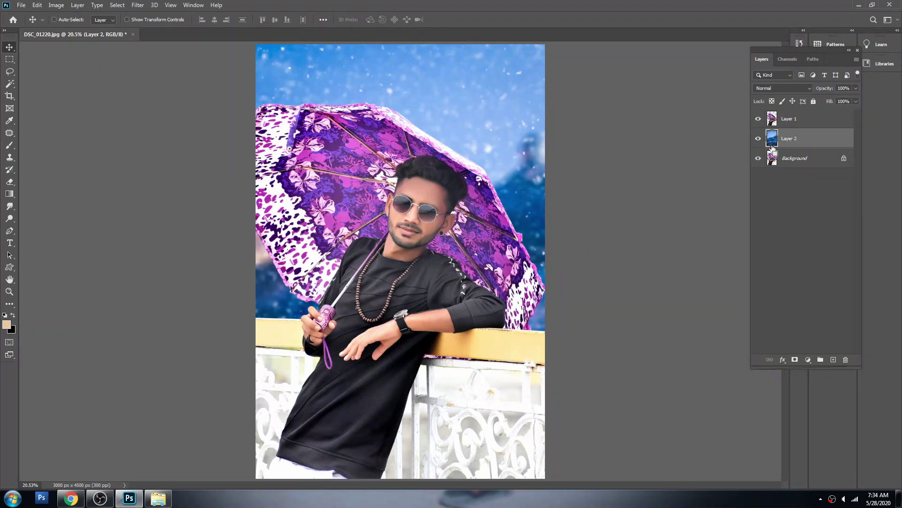
key(ctrl+u)
mouse_move(731, 316)
mouse_down()
mouse_move(757, 323)
mouse_move(729, 318)
mouse_up()
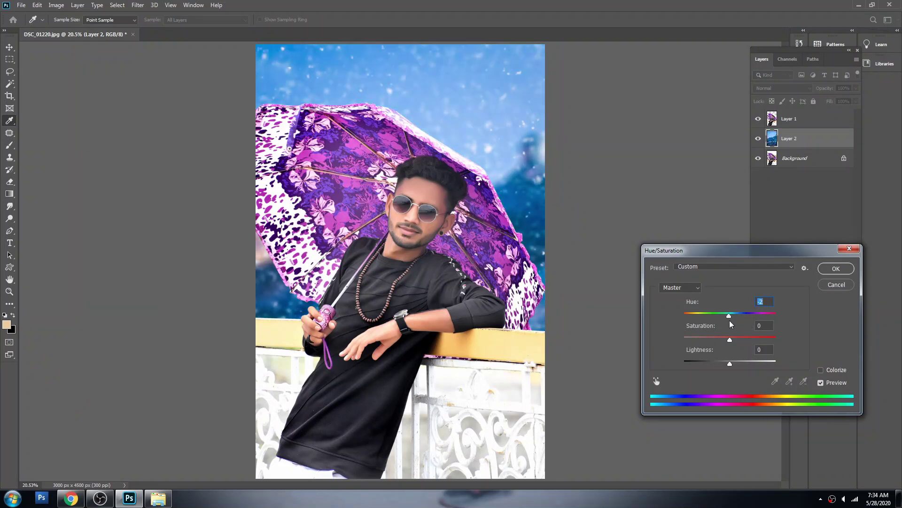
Step: Cancel the Hue/Saturation change so the backdrop stays blue
key(Return)
key(ctrl+u)
click(840, 284)
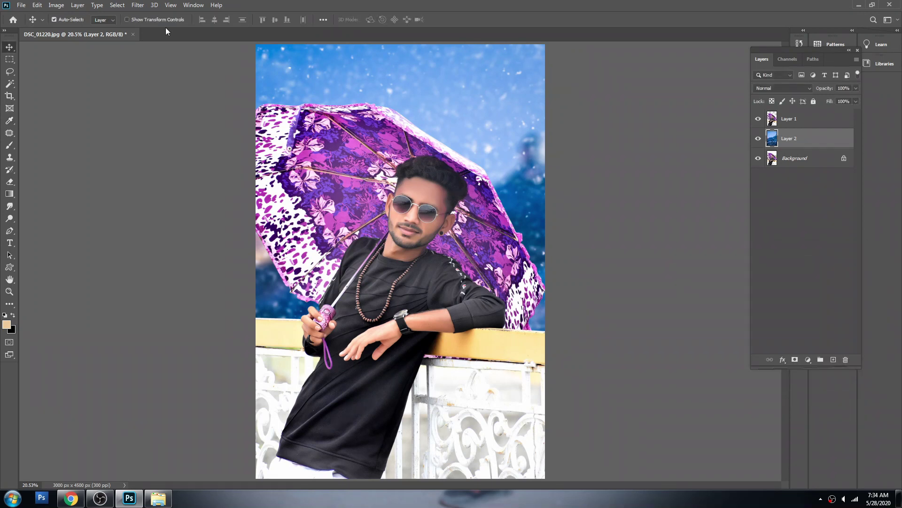
Step: Apply Camera Raw Filter: Texture +41, Clarity +27, Dehaze +36, Vibrance +70
click(141, 4)
click(179, 60)
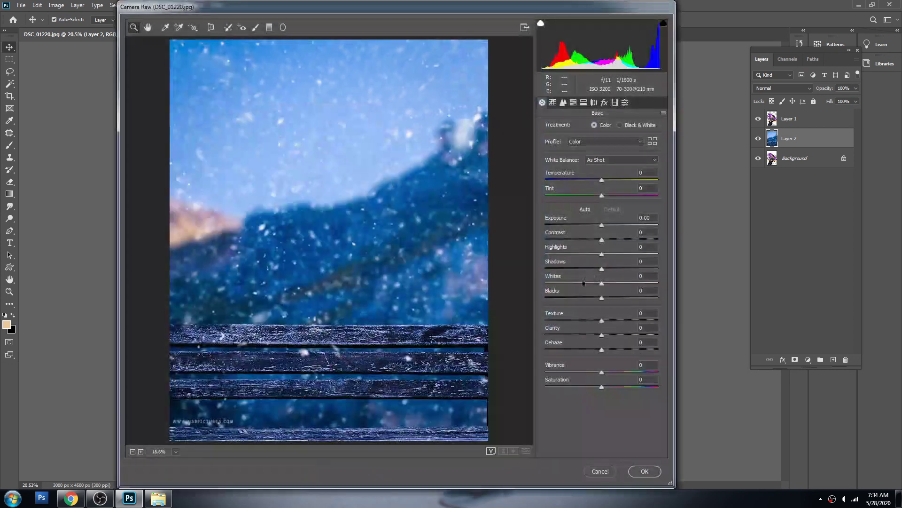
click(621, 348)
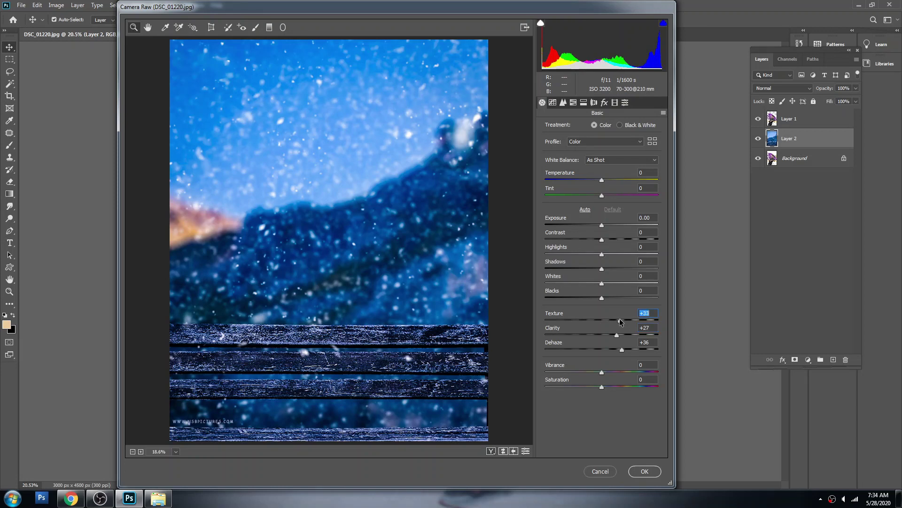
click(629, 372)
drag(629, 371, 641, 372)
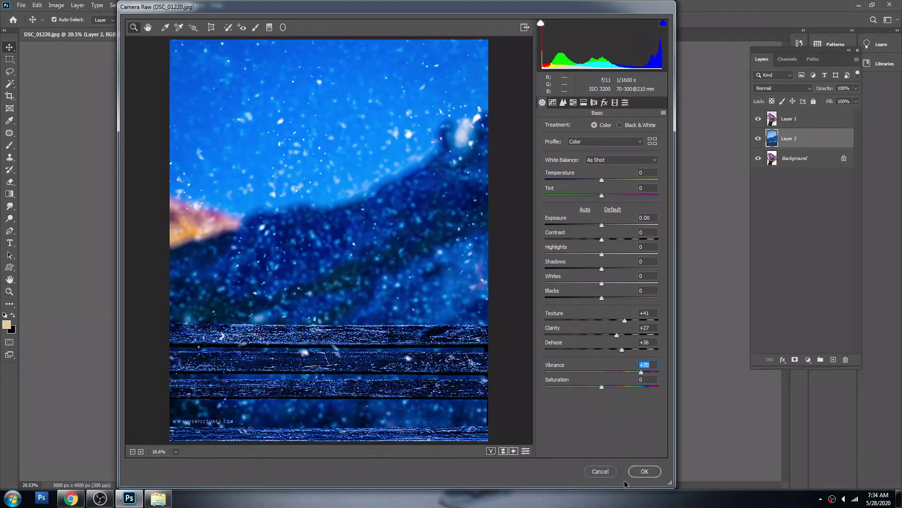
click(644, 472)
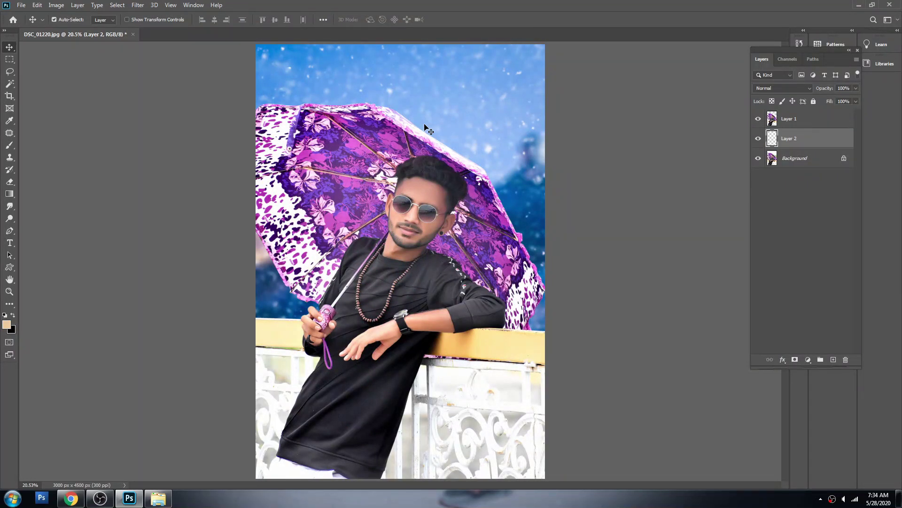
Step: Zoom in and out to review the deepened blue backdrop across the composite
key(ctrl+minus)
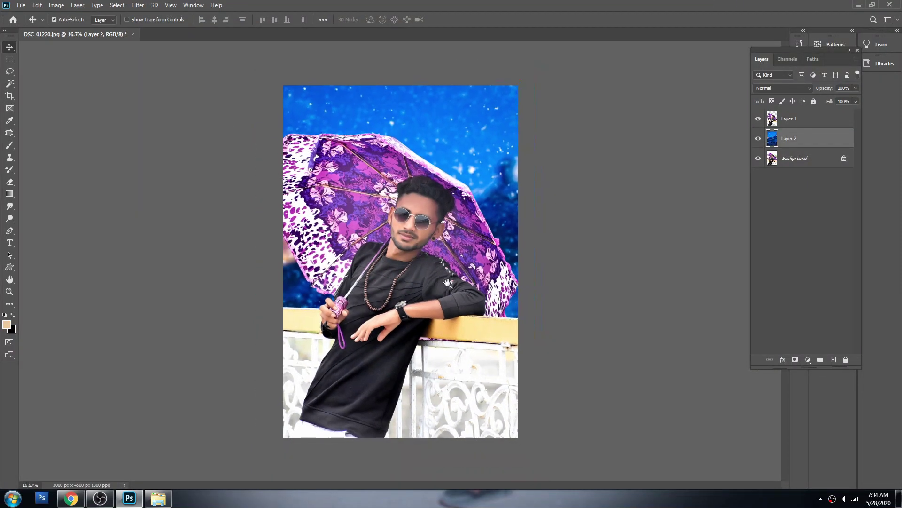
key(ctrl+plus)
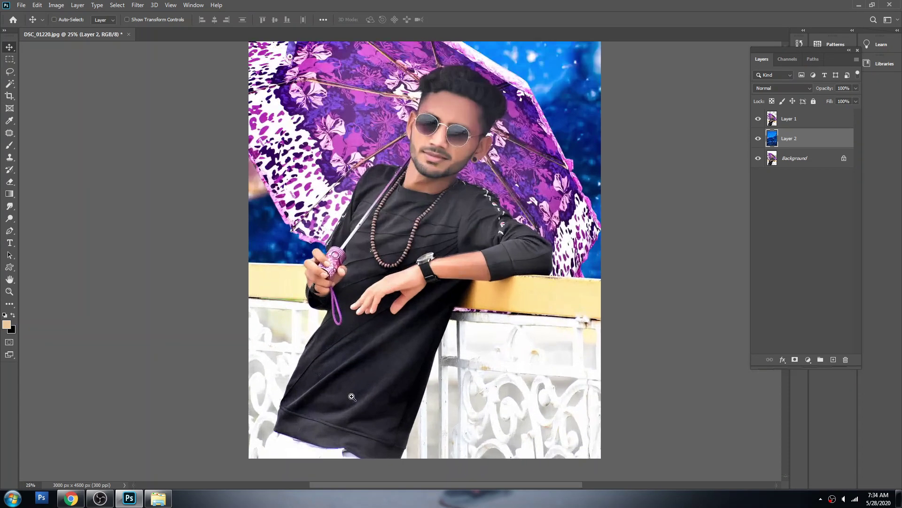
key(ctrl+plus)
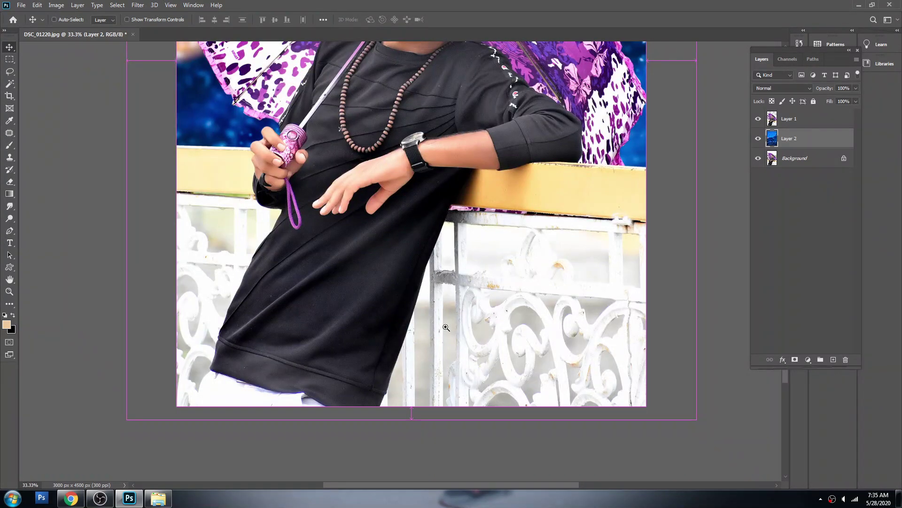
key(ctrl+minus)
key(ctrl+minus)
key(ctrl+minus)
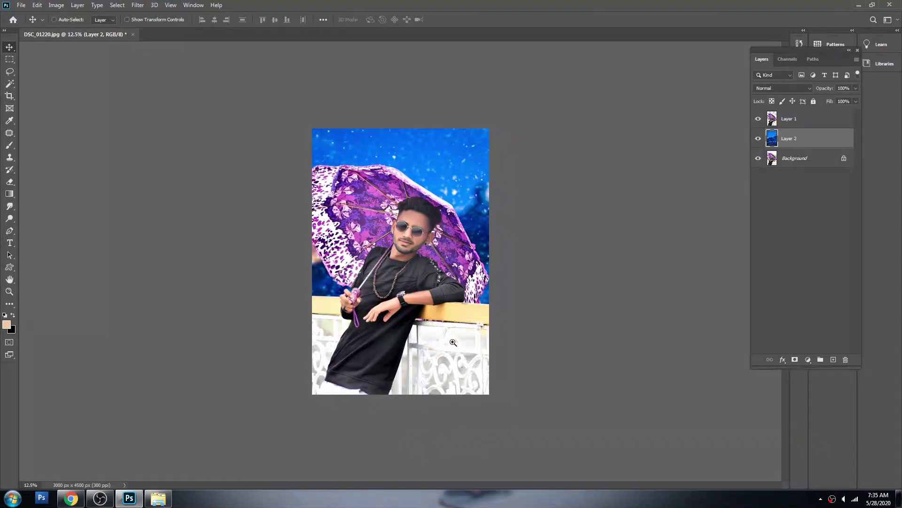
key(ctrl+plus)
key(ctrl+plus)
key(ctrl+minus)
key(ctrl+minus)
key(ctrl+minus)
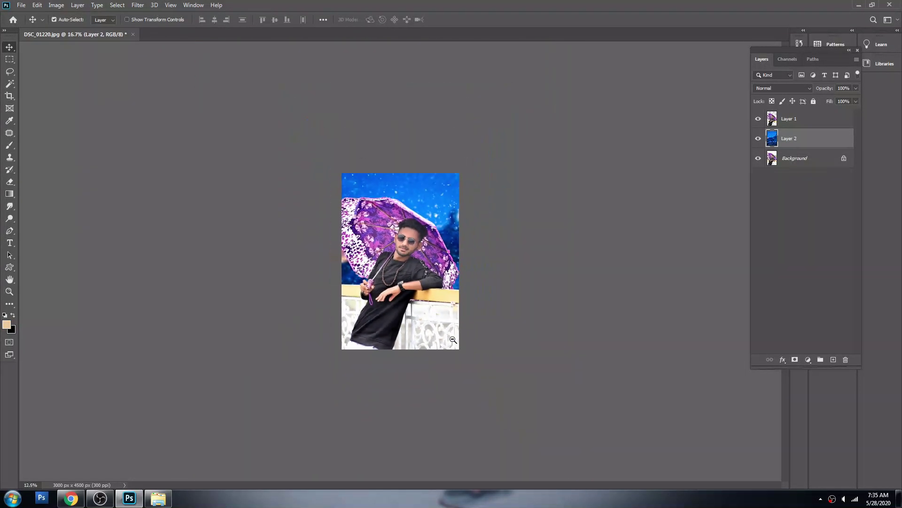
ctrl+alt+click(453, 340)
click(442, 327)
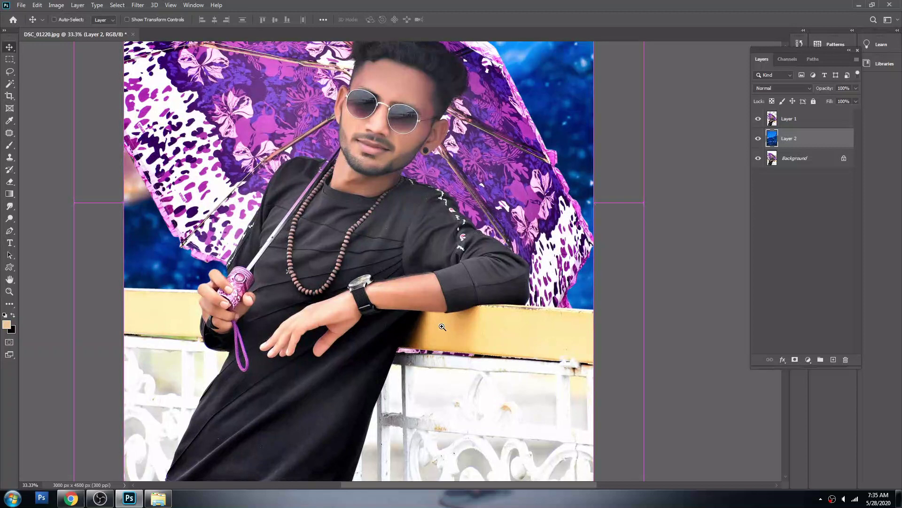
click(441, 327)
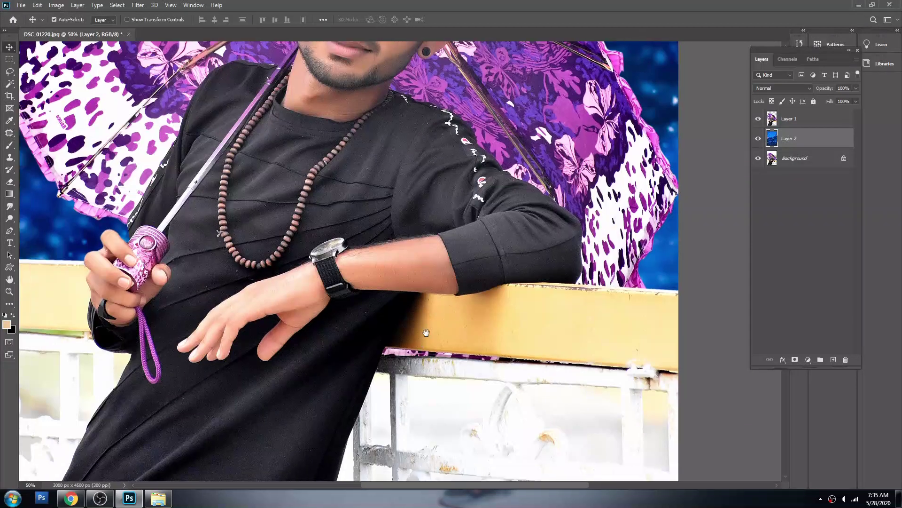
Step: Select Layer 1 and start a Pen path at the railing's right end
drag(423, 328, 530, 309)
scroll(493, 315, down, 2)
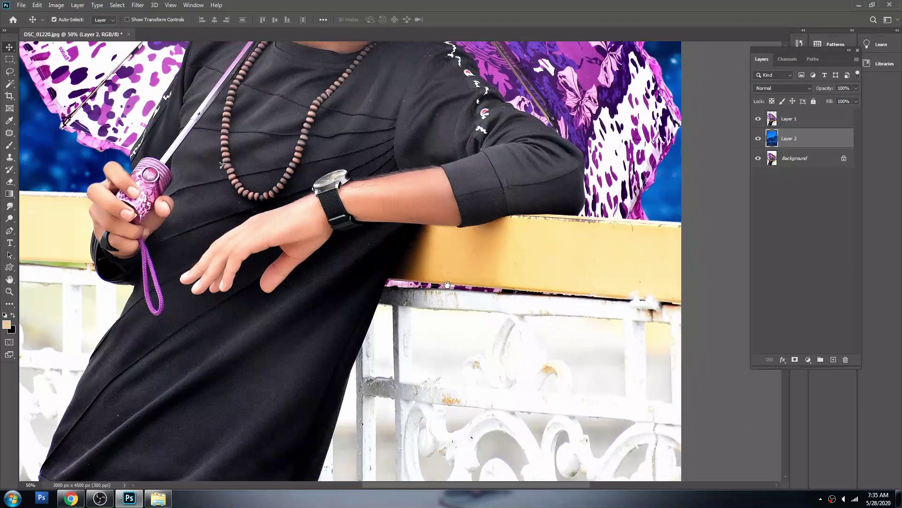
scroll(423, 329, down, 2)
drag(412, 330, 405, 290)
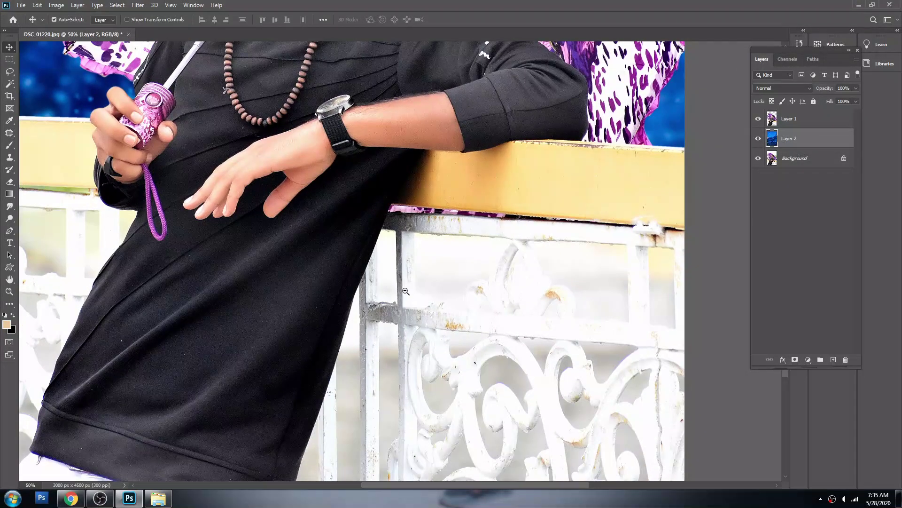
alt+click(406, 291)
click(459, 297)
key(p)
click(607, 256)
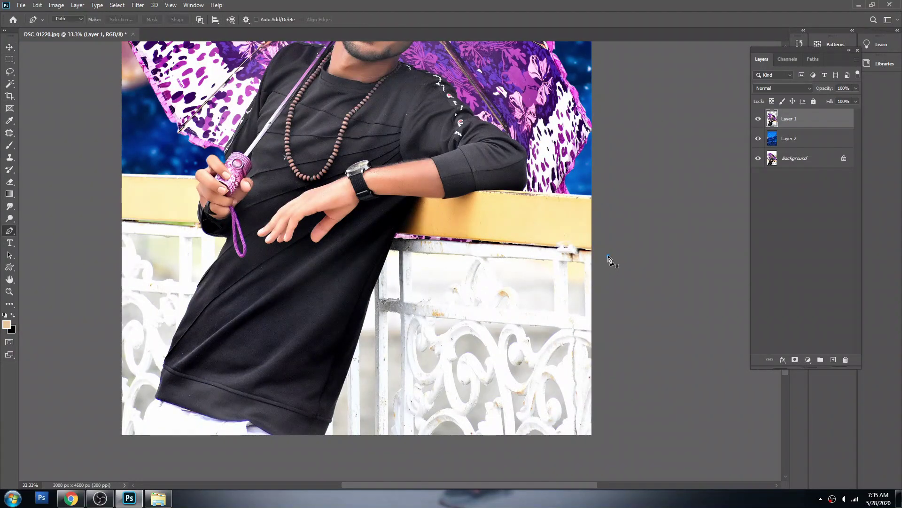
Step: Finish tracing the railing right of the shirt and delete it with a feather-2 selection
click(395, 234)
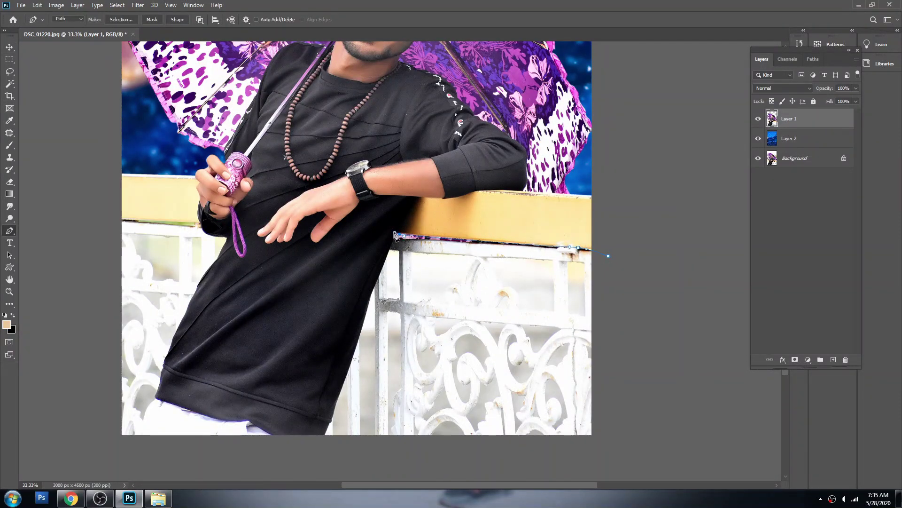
drag(370, 293, 366, 304)
drag(333, 413, 326, 426)
scroll(470, 451, right, 5)
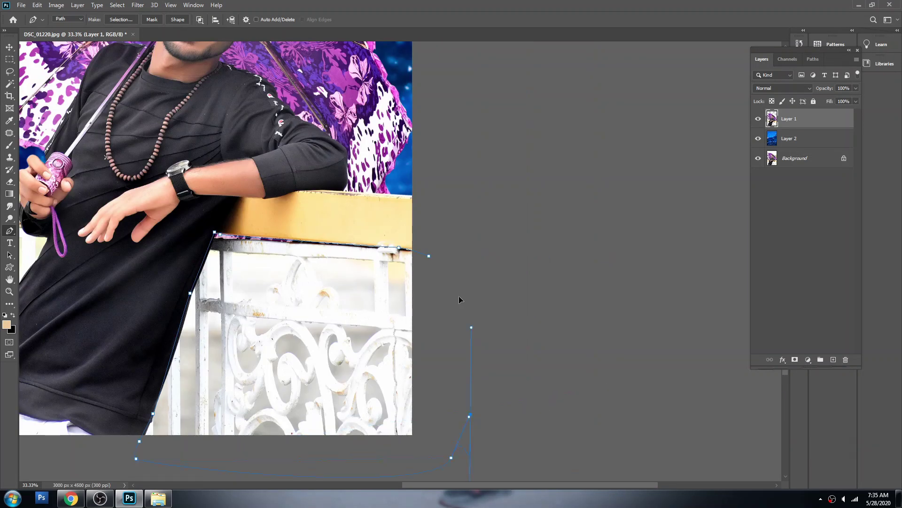
right_click(374, 271)
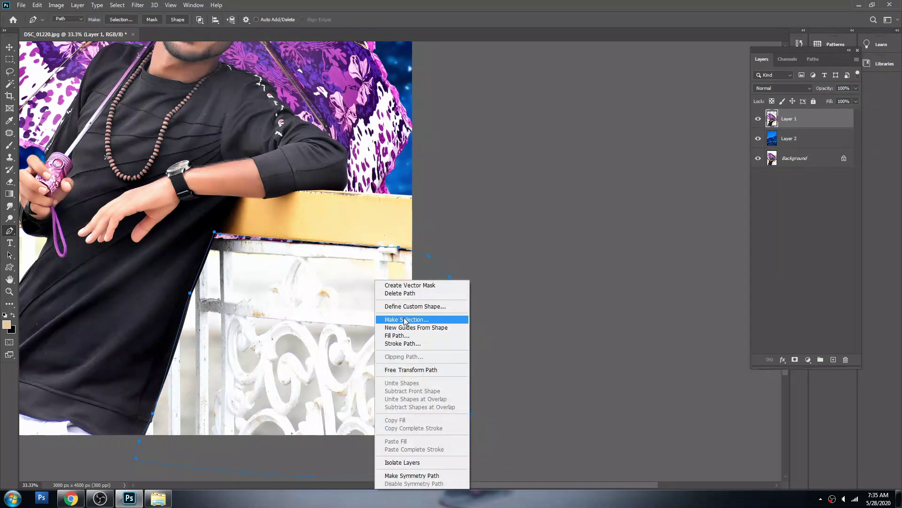
click(407, 320)
key(Return)
key(Delete)
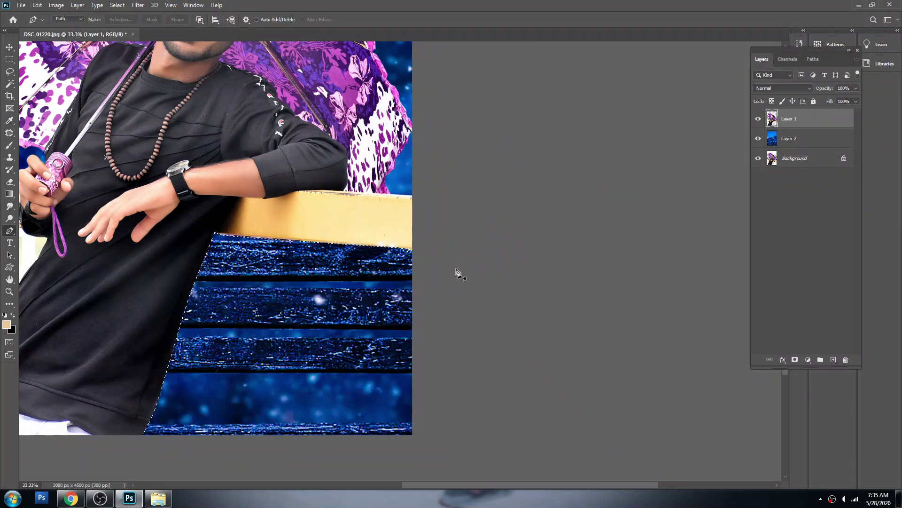
Step: Trace a Pen path around the railing left of the man, along the sleeve and shirt hem
scroll(377, 262, left, 7)
scroll(376, 261, left, 5)
key(ctrl+plus)
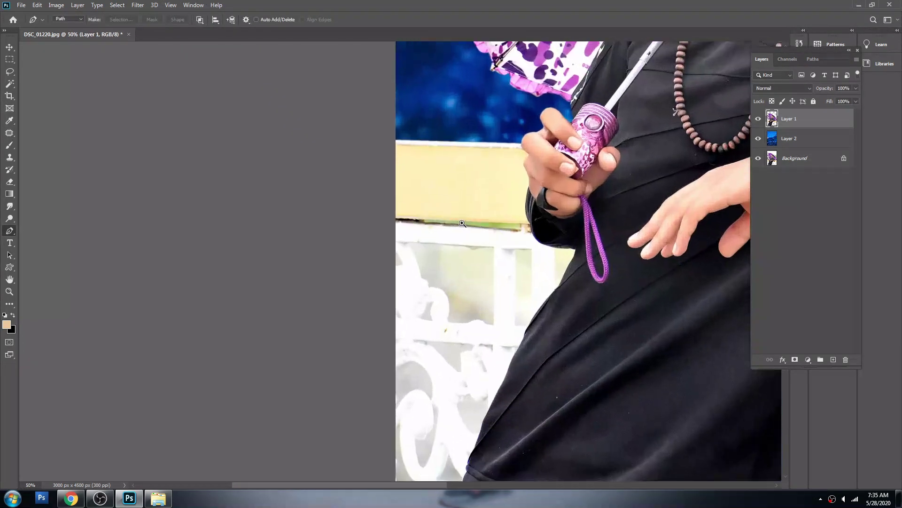
key(ctrl+plus)
click(372, 213)
drag(511, 223, 530, 221)
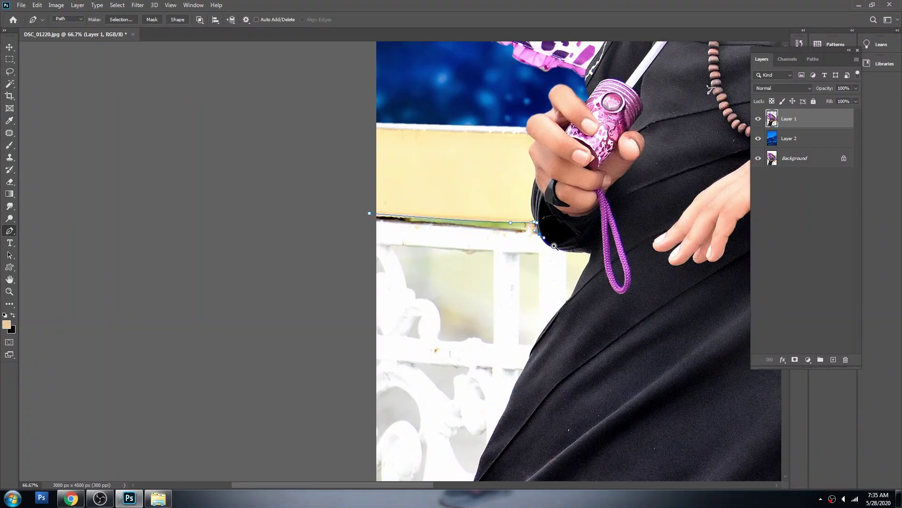
scroll(553, 249, up, 1)
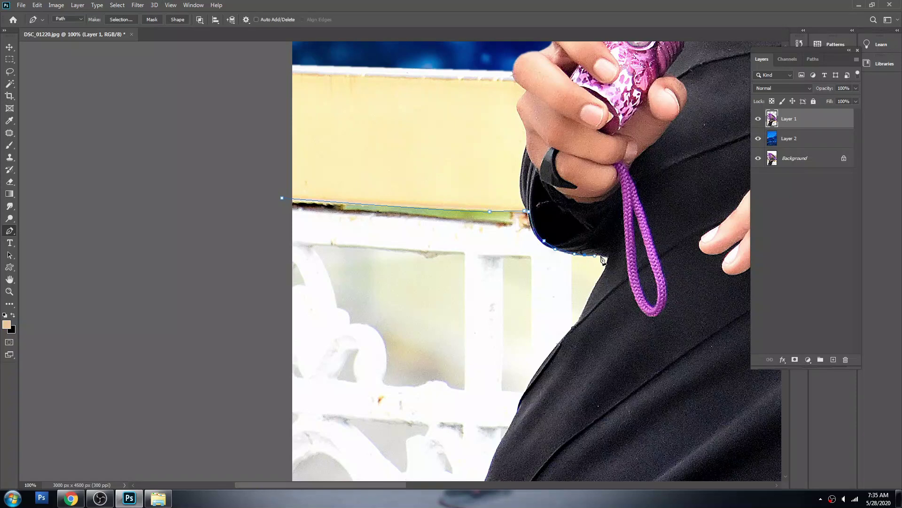
drag(576, 329, 522, 148)
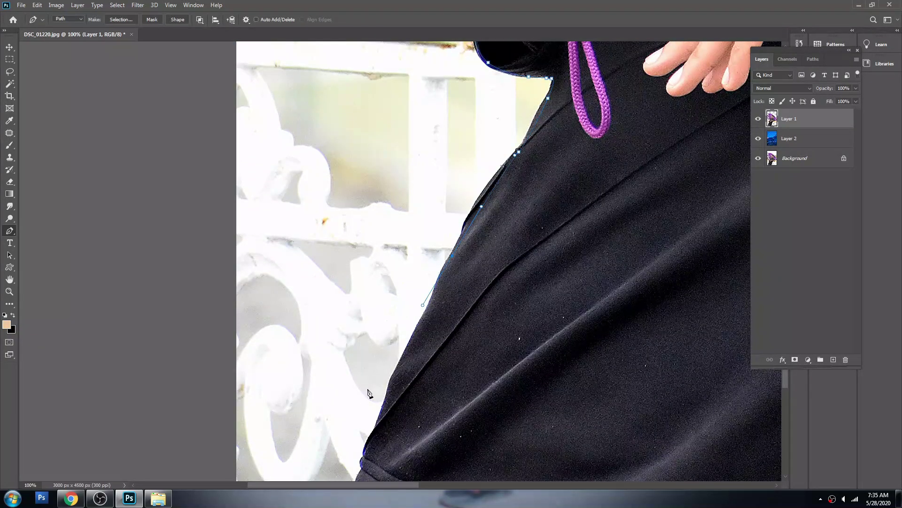
drag(418, 326, 398, 238)
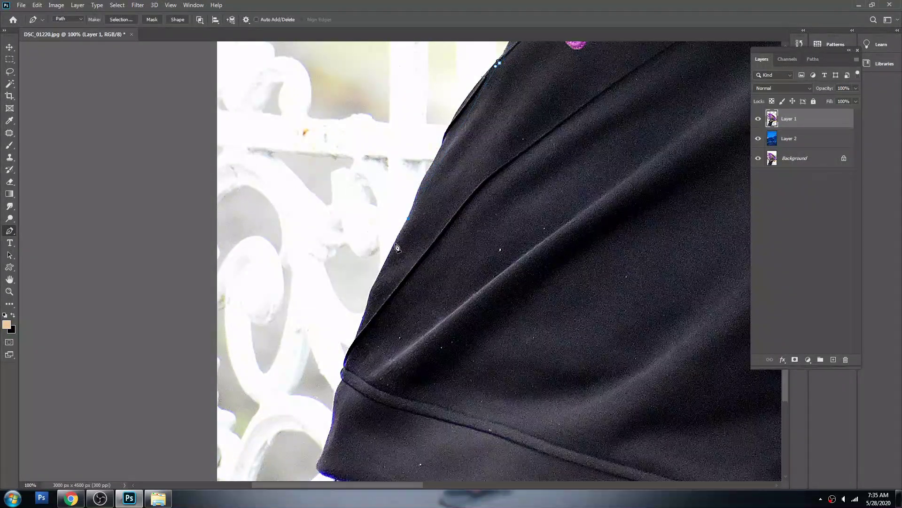
click(346, 371)
drag(346, 372, 383, 284)
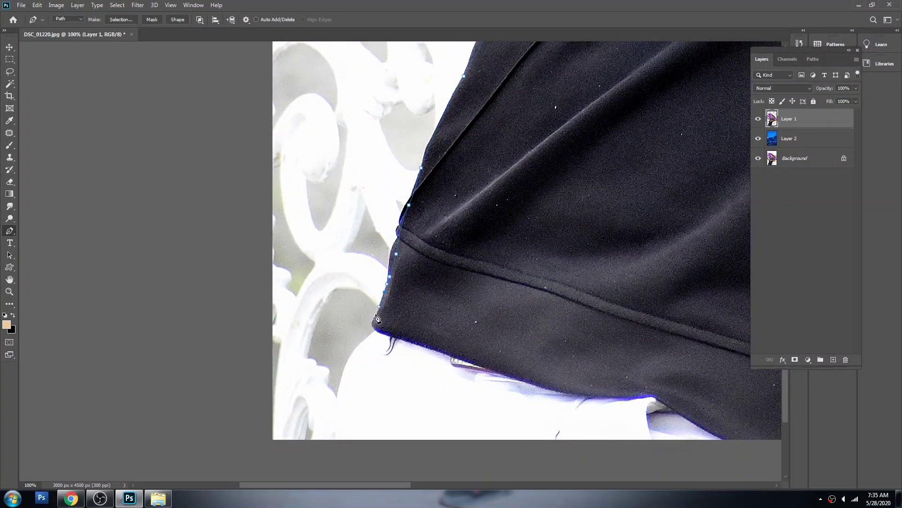
drag(339, 393, 332, 417)
Step: Close the left path, delete the railing inside its selection, and deselect
alt+click(258, 148)
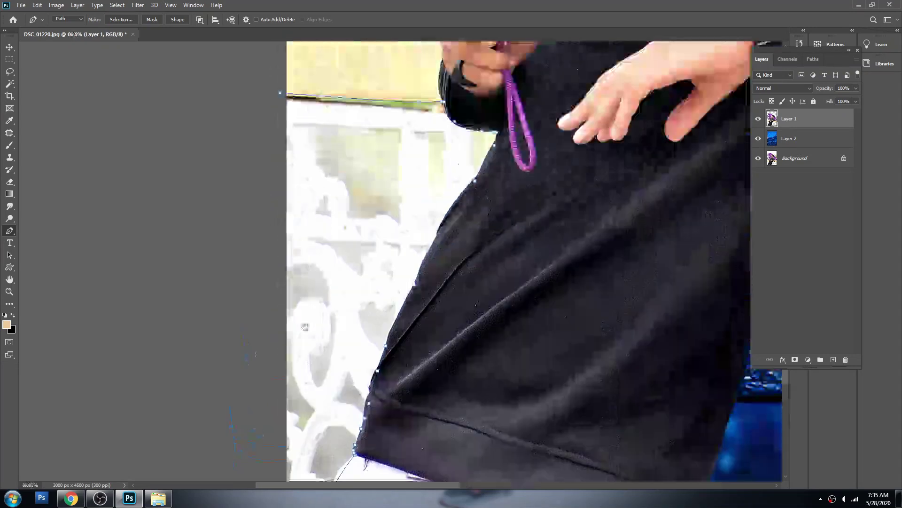
scroll(263, 212, up, 10)
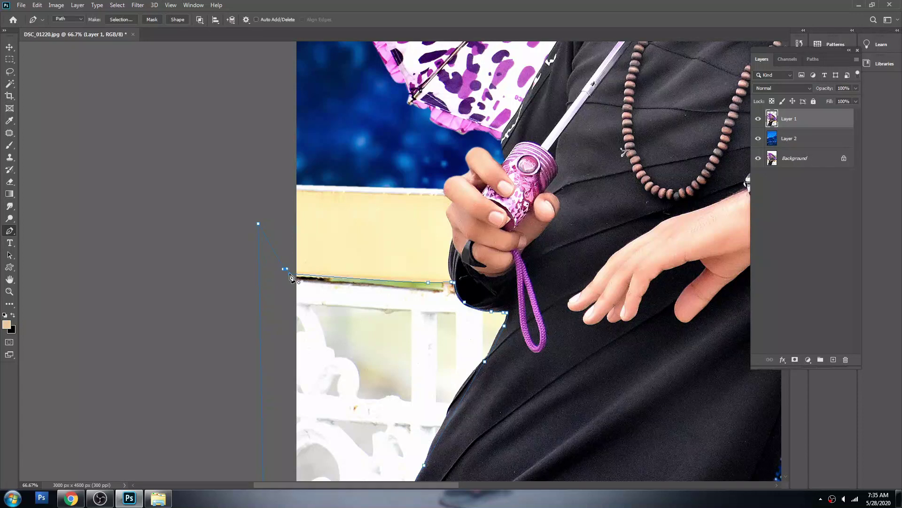
click(290, 277)
right_click(353, 255)
click(403, 308)
key(Return)
key(Delete)
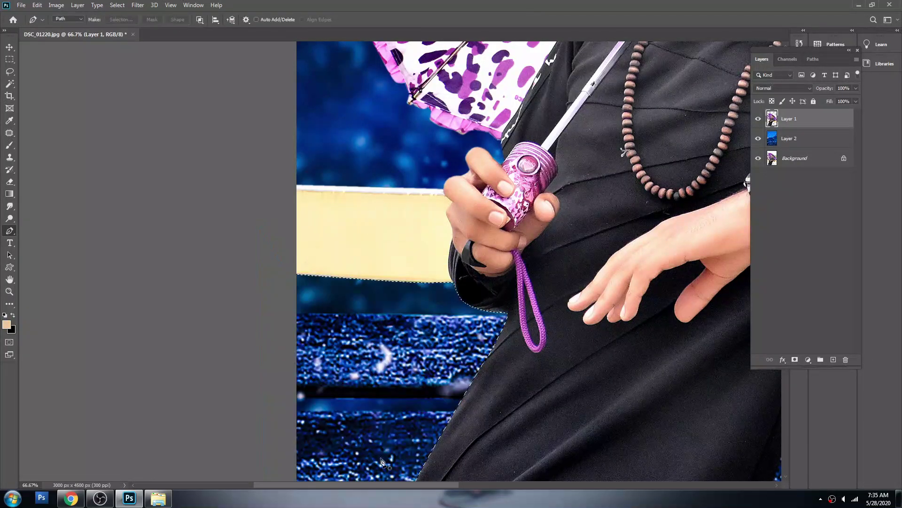
key(ctrl+d)
scroll(453, 357, right, 5)
scroll(399, 307, down, 1)
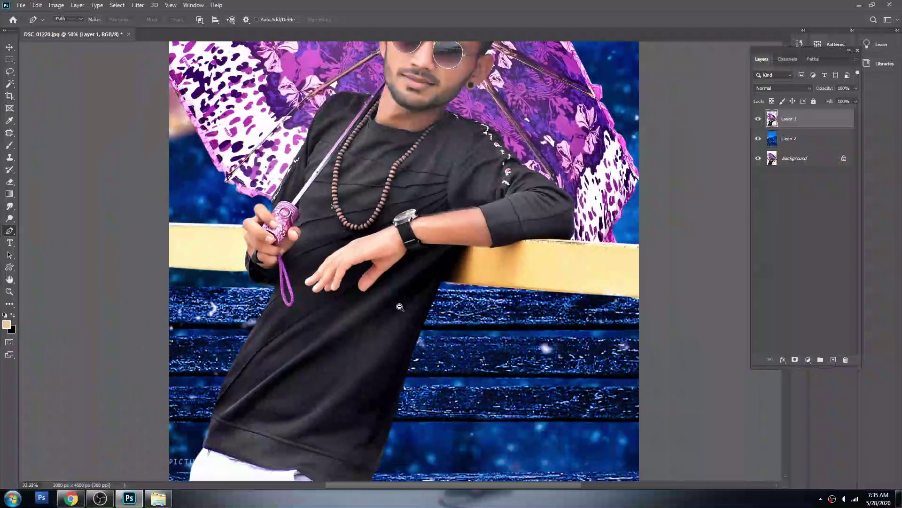
scroll(400, 307, down, 1)
Step: Rotate the blue background layer about four degrees with Free Transform
key(v)
click(495, 319)
key(ctrl+t)
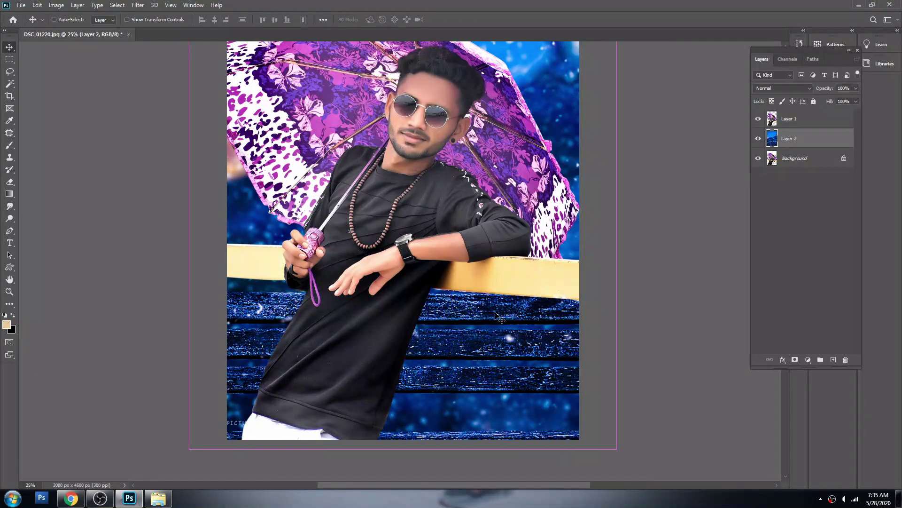
drag(665, 220, 676, 243)
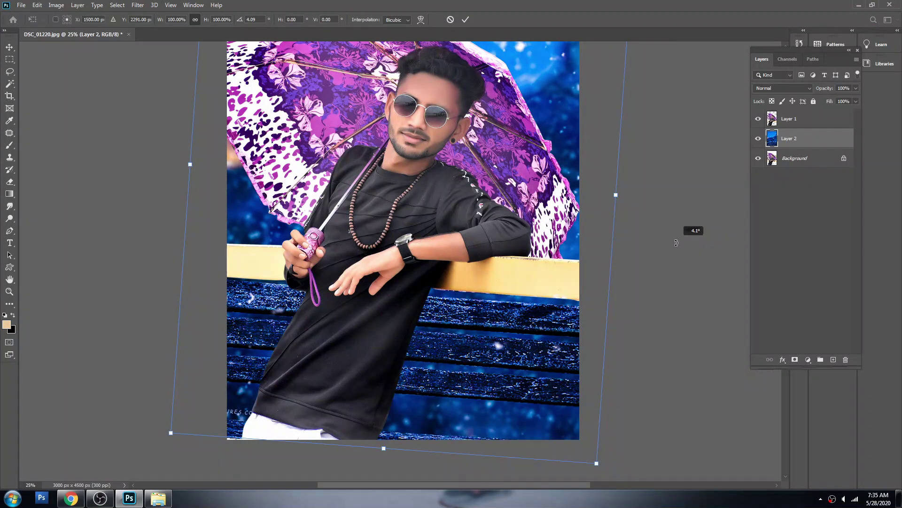
scroll(449, 241, up, 1)
scroll(449, 241, up, 1)
key(ctrl+minus)
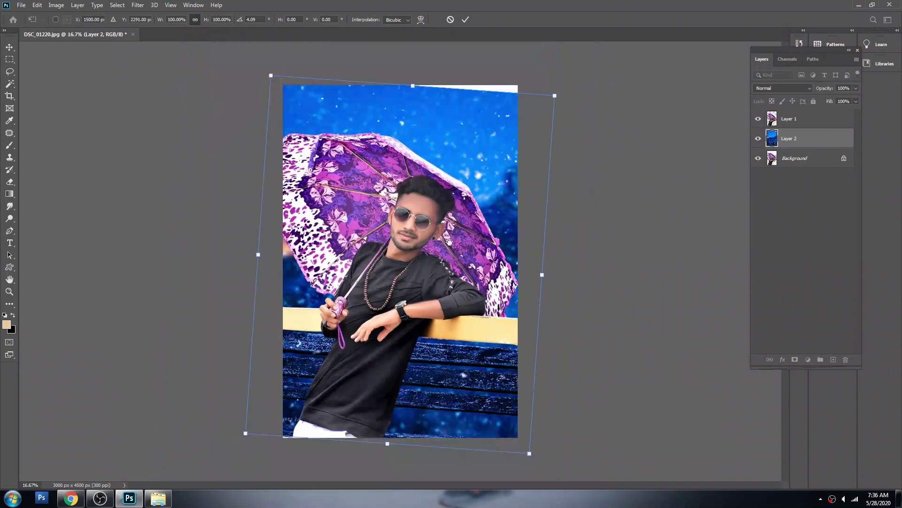
Step: Scale the backdrop to about 105.7%, ease the tilt to about 3.5°, and commit
drag(555, 96, 564, 87)
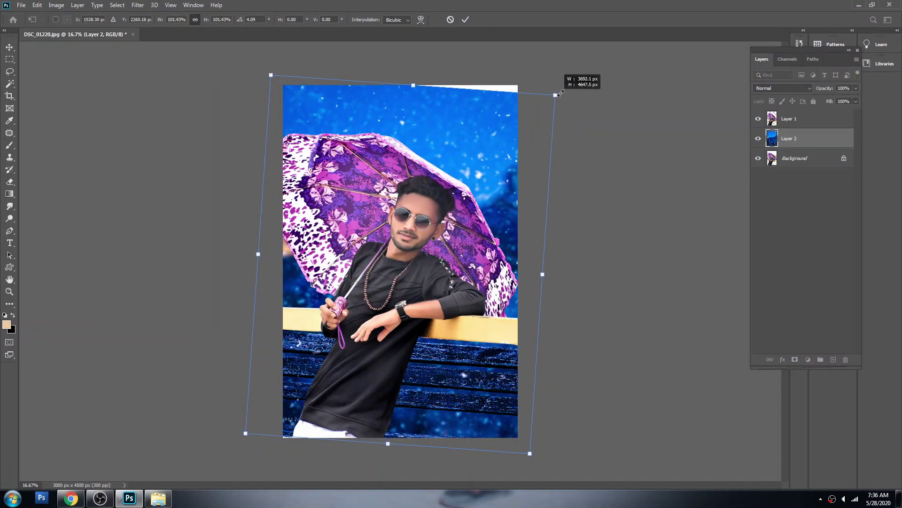
drag(246, 431, 239, 439)
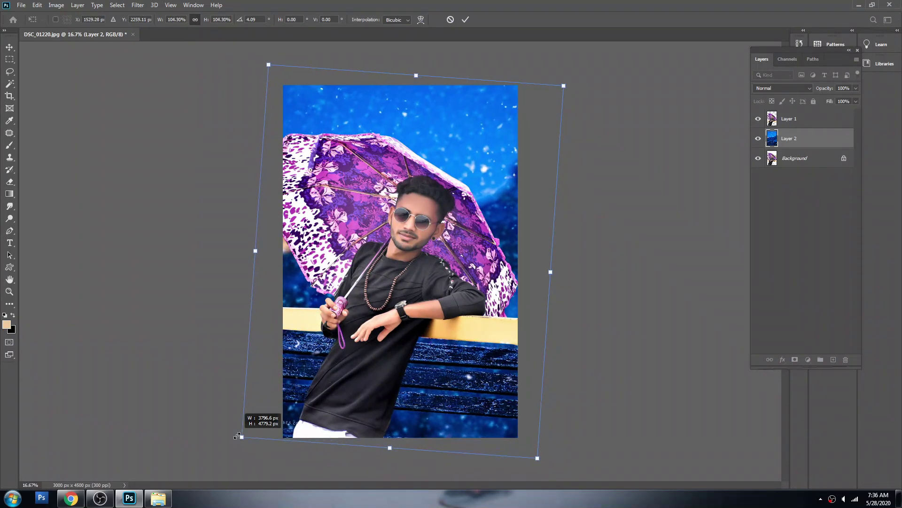
drag(640, 281, 641, 276)
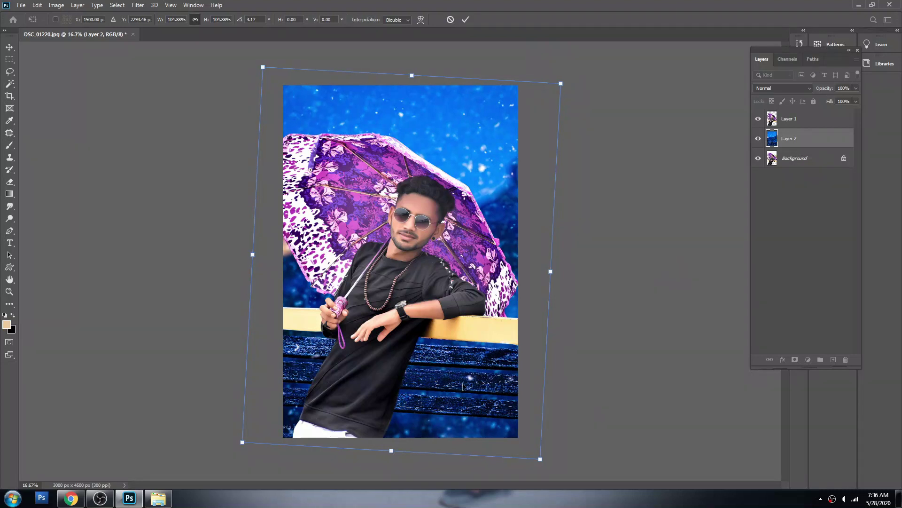
drag(556, 91, 560, 85)
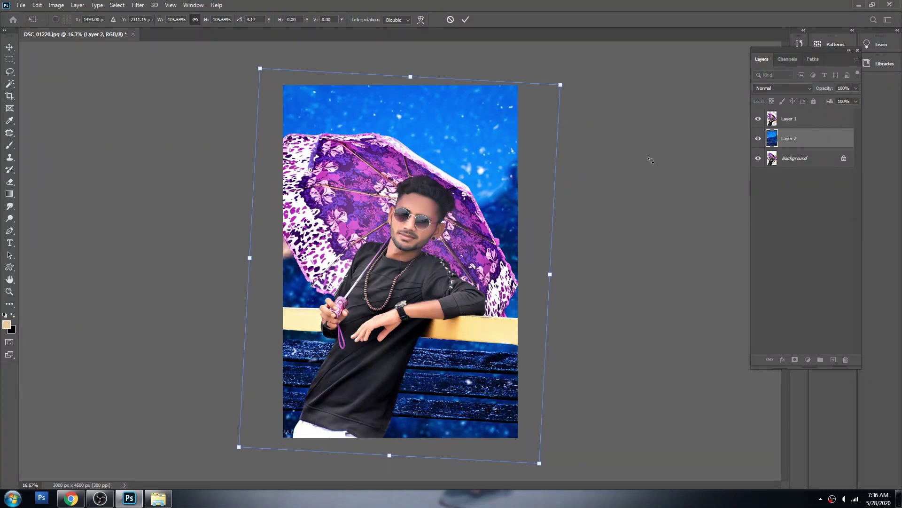
drag(301, 455, 305, 451)
text(148)
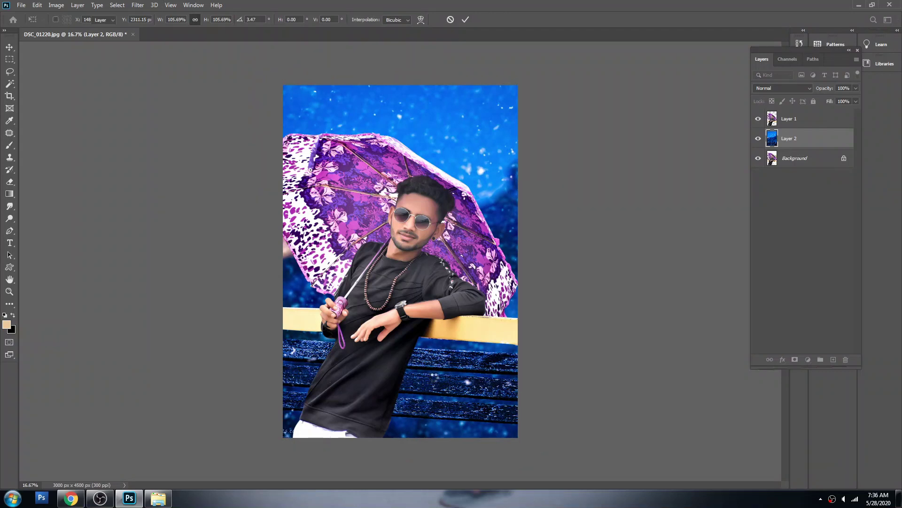
key(Return)
key(ctrl+plus)
key(ctrl+plus)
Step: Magic-Wand select the yellow rail behind the man's arm, including its shadowed left end
key(alt+bracketright)
key(w)
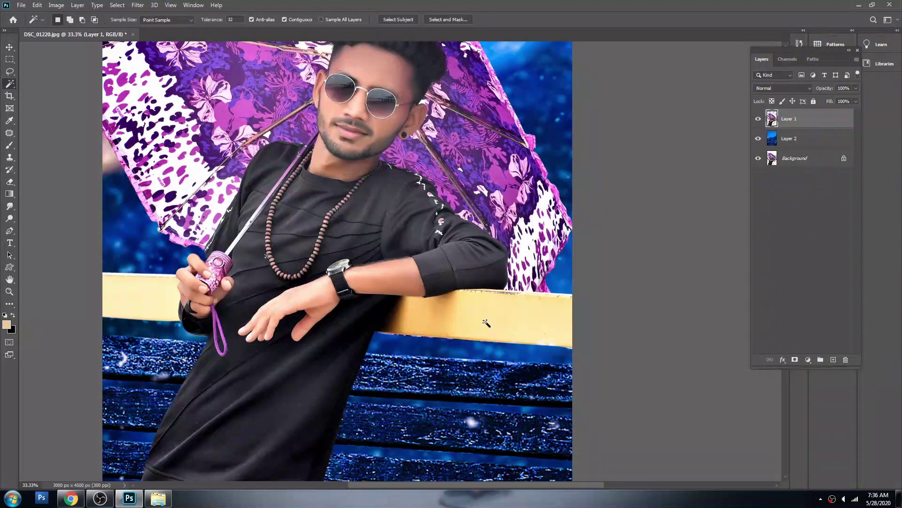
click(486, 323)
shift+click(440, 322)
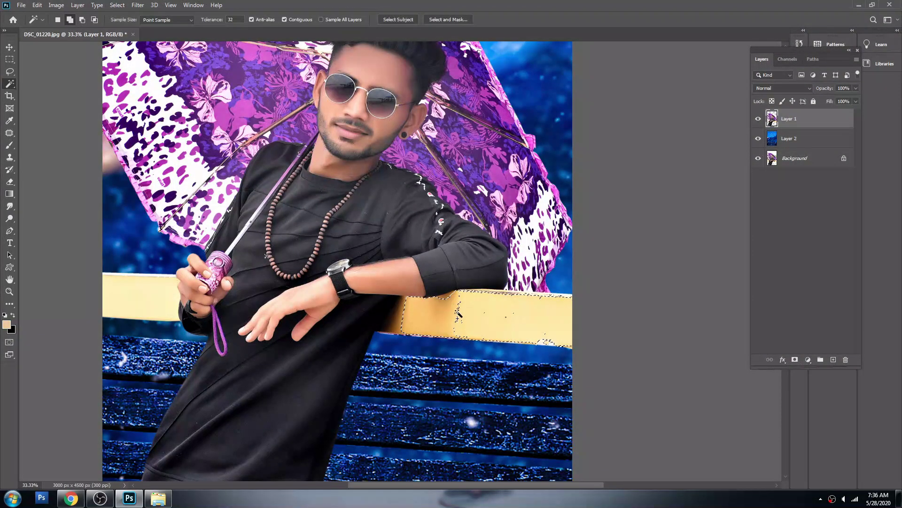
shift+click(458, 314)
scroll(477, 303, up, 1)
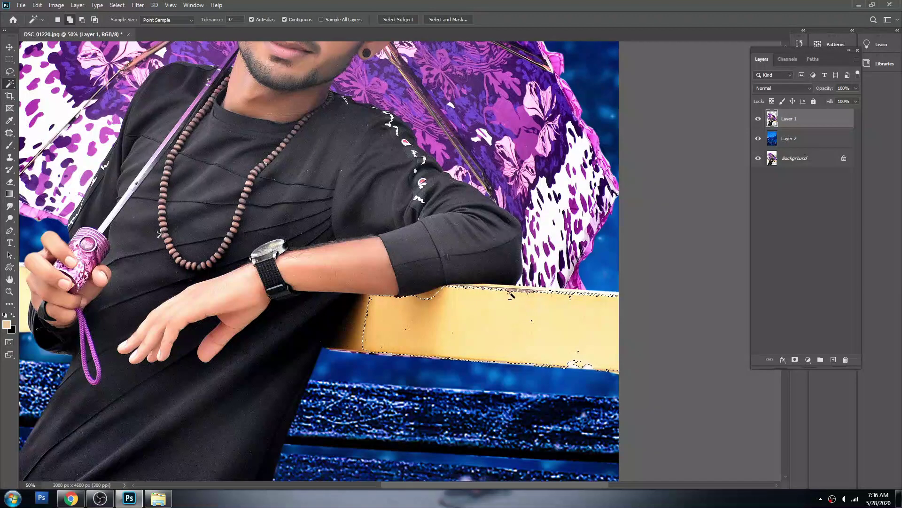
shift+click(354, 335)
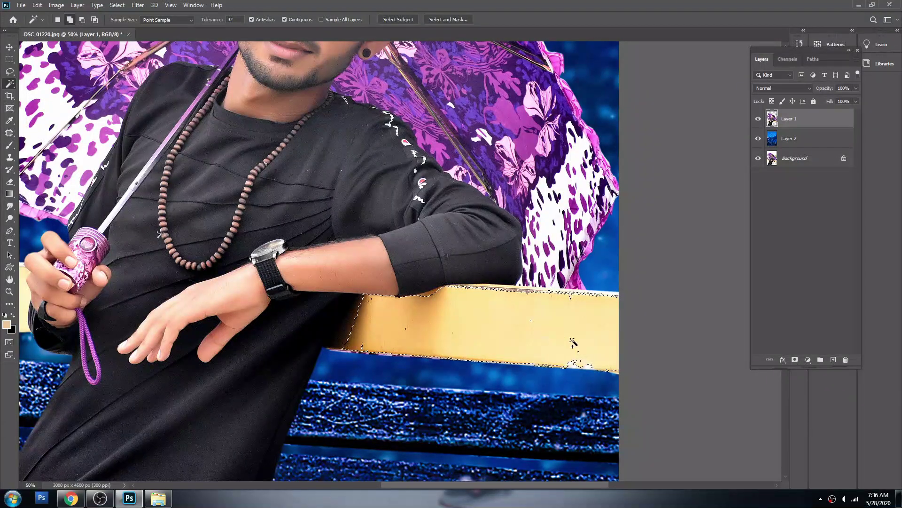
Step: Feather the rail selection slightly and bring up Color Balance
right_click(514, 320)
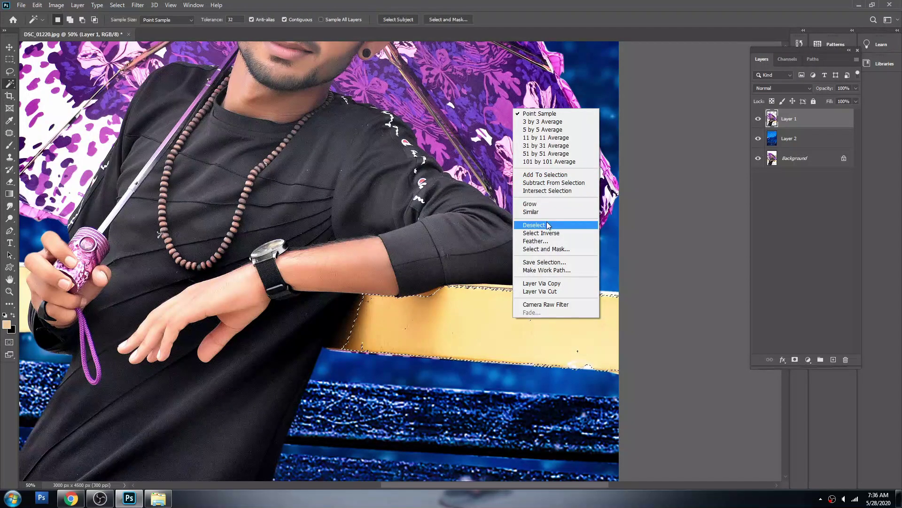
click(540, 241)
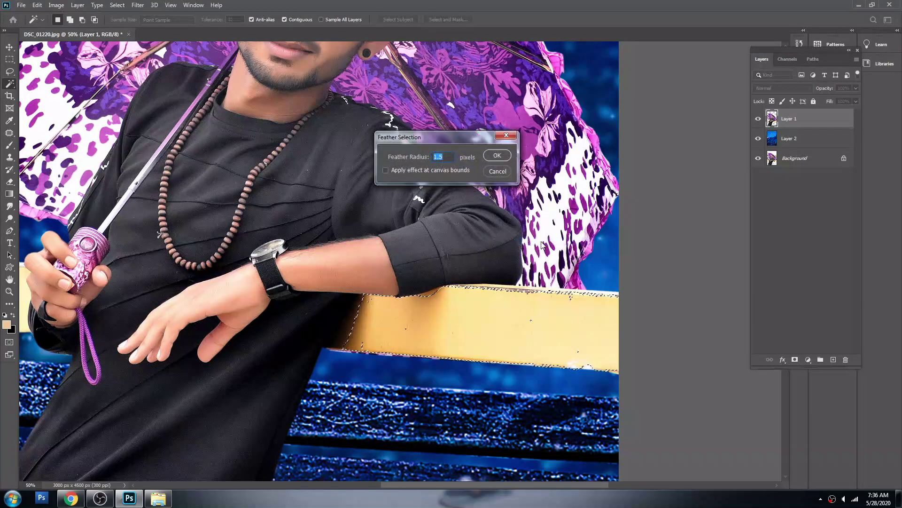
text(1)
key(Return)
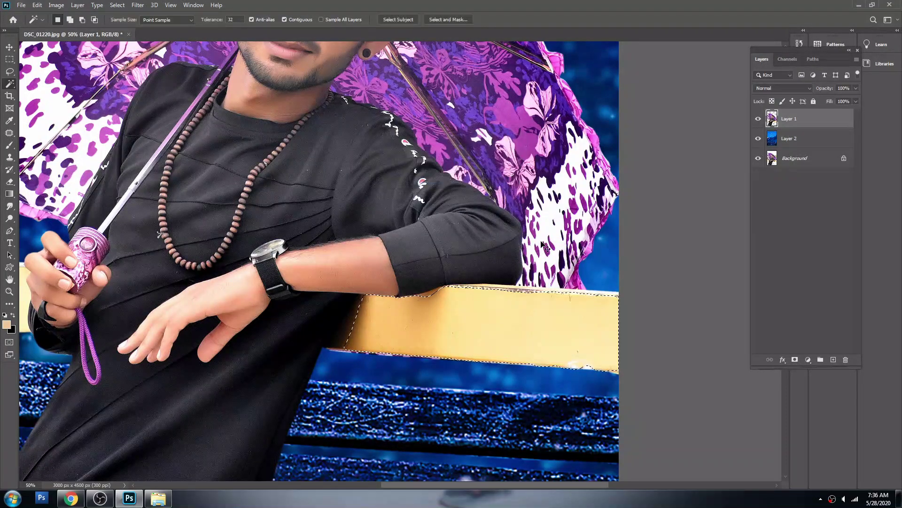
key(ctrl+b)
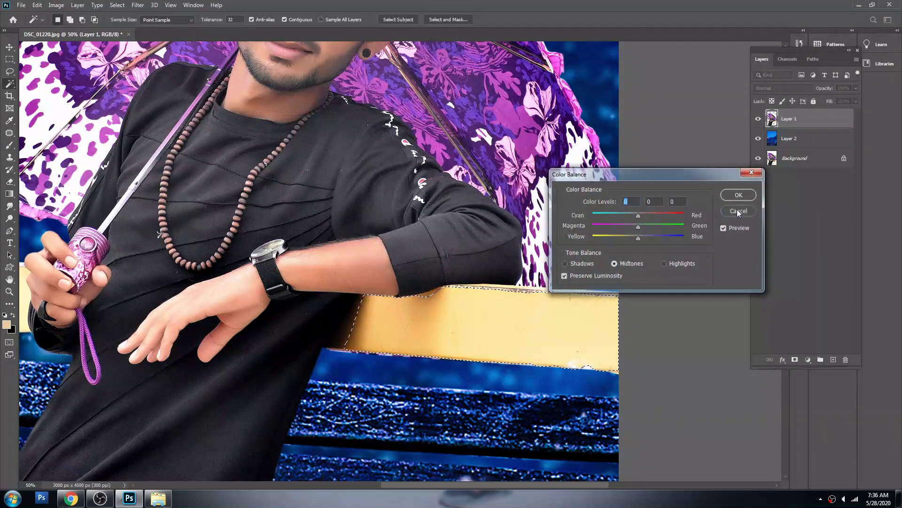
Step: Skip Color Balance and shift the rail via Hue/Saturation to about Hue -157, Saturation +100
click(737, 210)
key(ctrl+u)
mouse_move(730, 316)
mouse_down()
mouse_move(780, 321)
mouse_move(683, 328)
mouse_up()
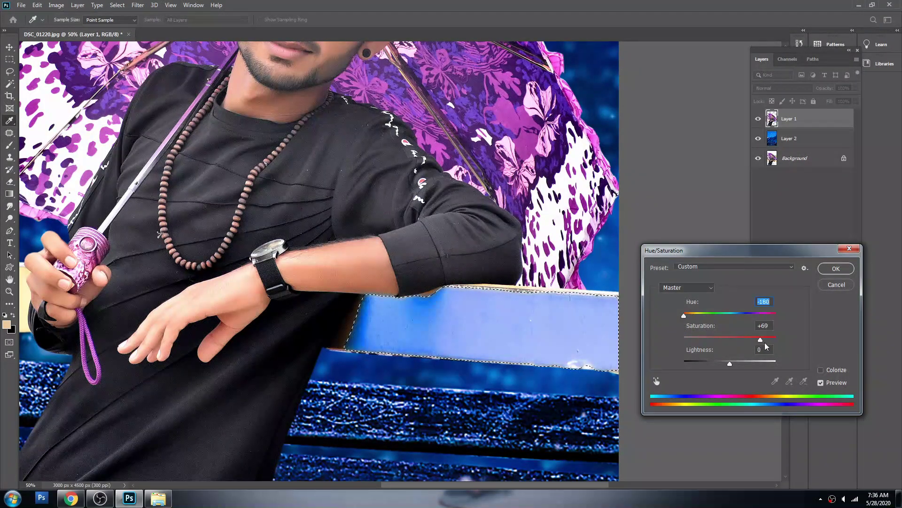
drag(761, 340, 783, 340)
mouse_move(685, 316)
mouse_down()
mouse_move(748, 320)
mouse_move(690, 332)
mouse_move(688, 316)
mouse_up()
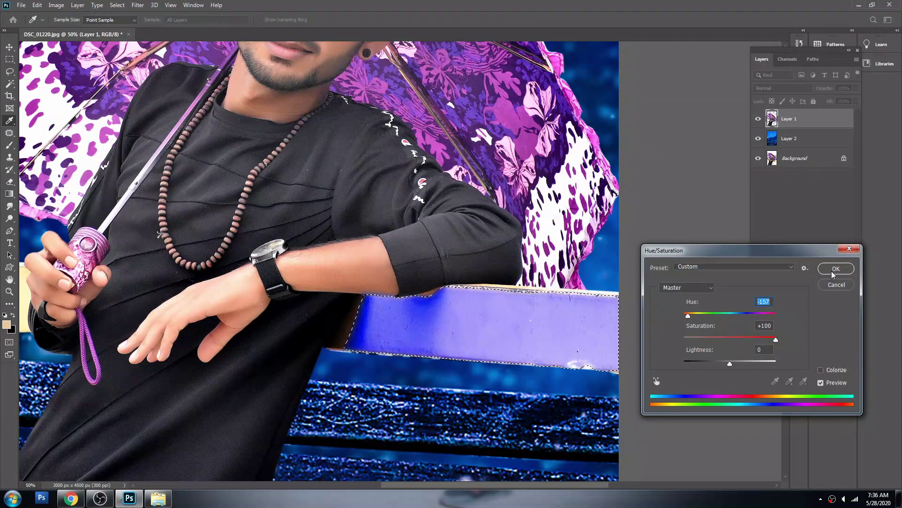
drag(730, 363, 729, 363)
key(Return)
Step: Reset default black and white colours, then zoom out and back in to inspect the rail
key(w)
key(d)
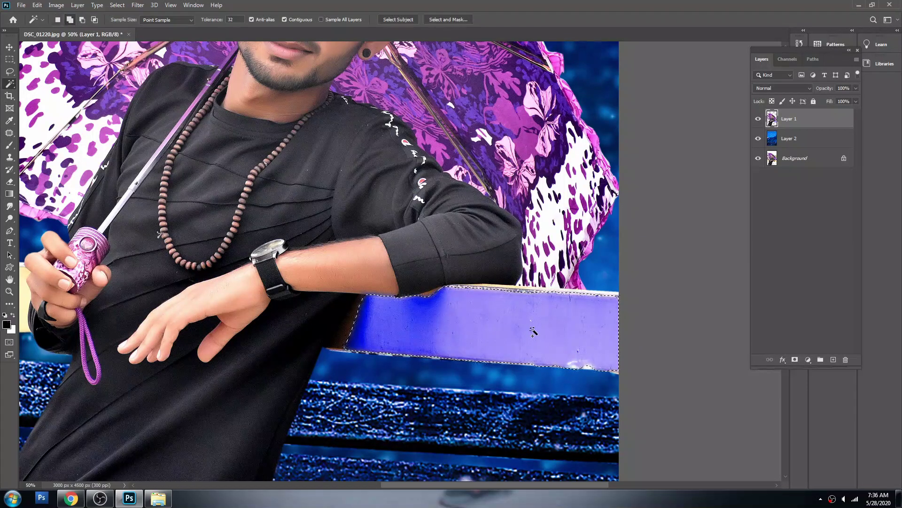
scroll(479, 286, down, 1)
scroll(493, 300, down, 1)
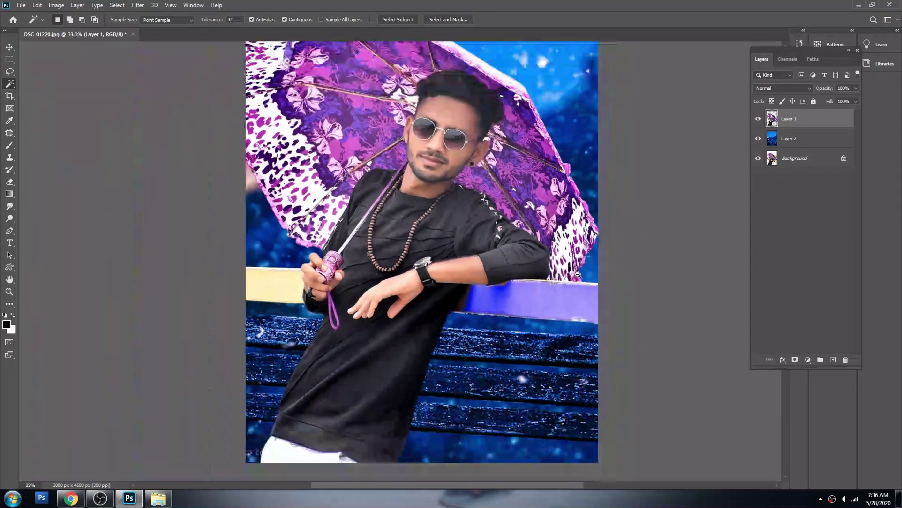
scroll(536, 304, down, 1)
scroll(536, 304, up, 1)
scroll(494, 344, up, 2)
scroll(493, 344, up, 1)
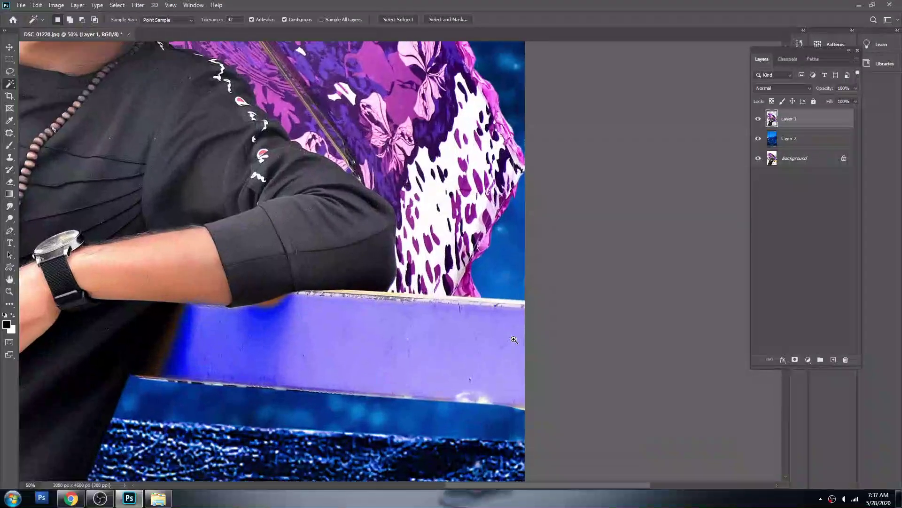
scroll(493, 344, up, 1)
Step: Magic-Wand select the still-yellow left rail section beside the man's hand
key(b)
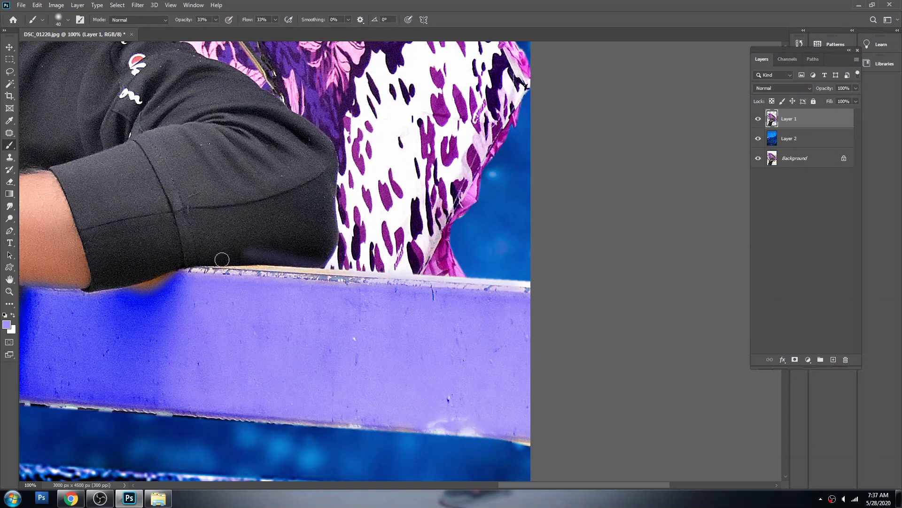
key(v)
scroll(347, 309, down, 1)
scroll(346, 309, down, 1)
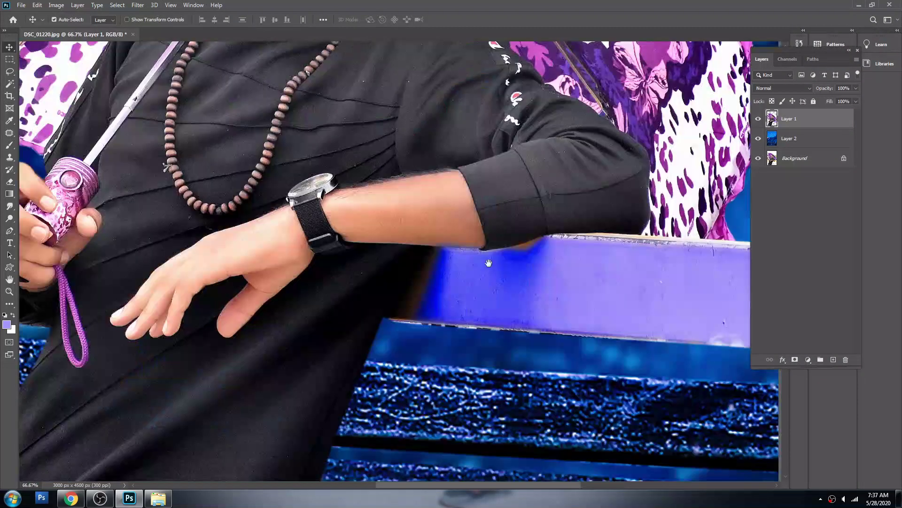
scroll(222, 265, down, 1)
scroll(301, 259, up, 1)
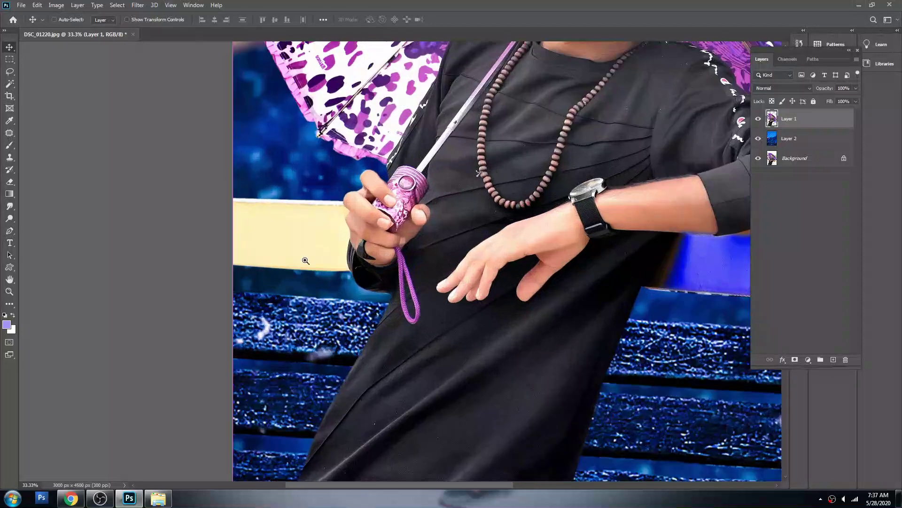
key(w)
click(323, 228)
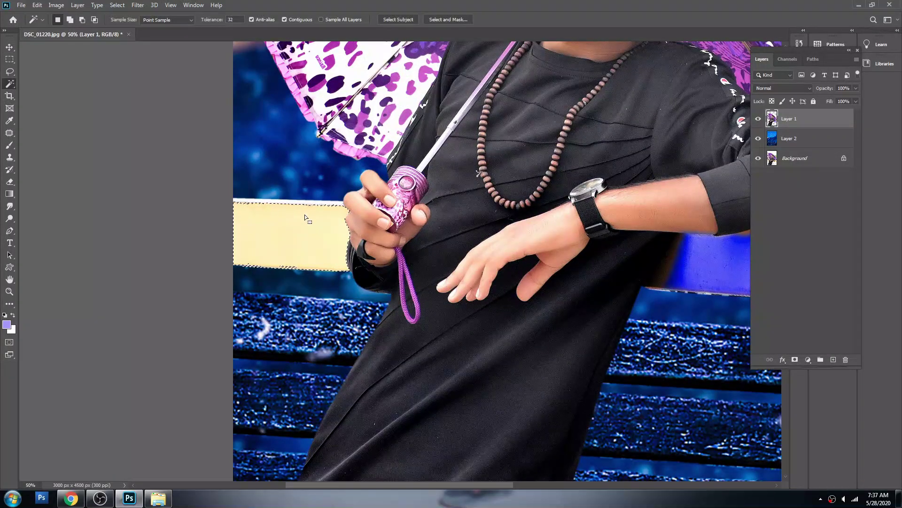
Step: Add the white strip above to the selection and feather it
scroll(306, 216, up, 2)
shift+click(308, 193)
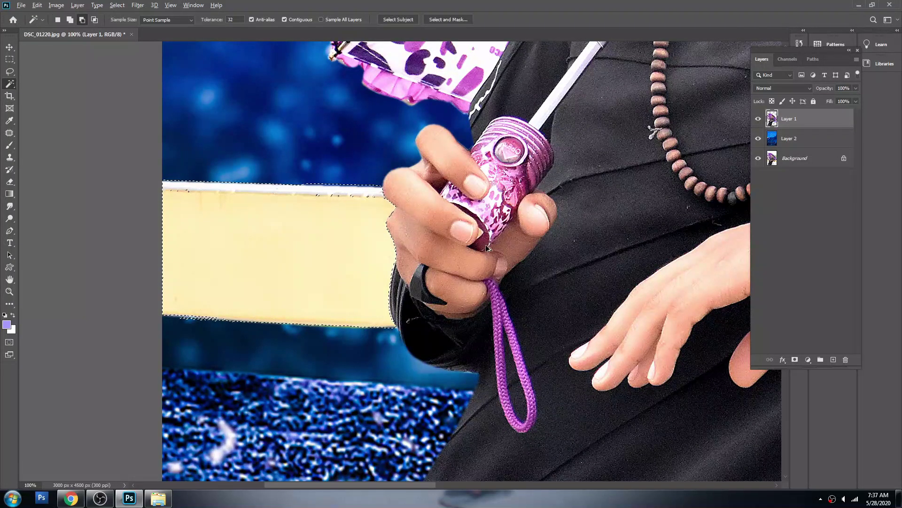
right_click(504, 203)
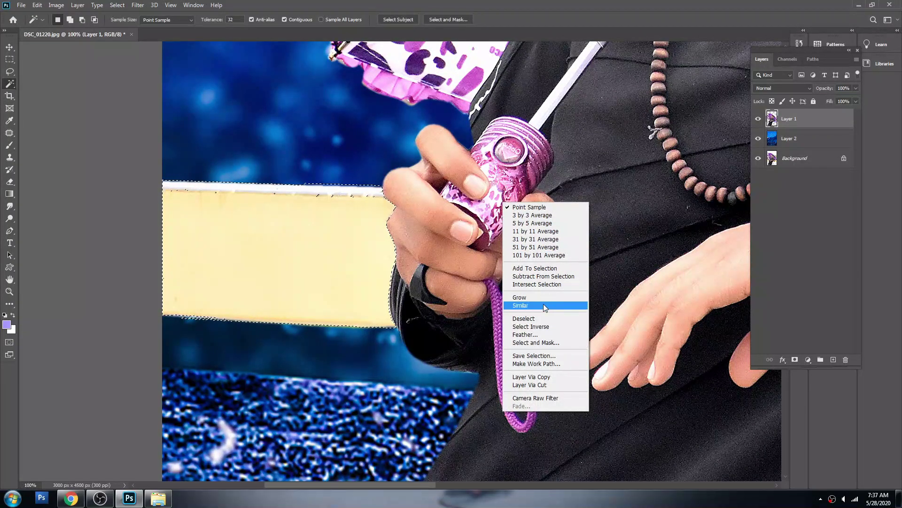
click(538, 334)
key(Return)
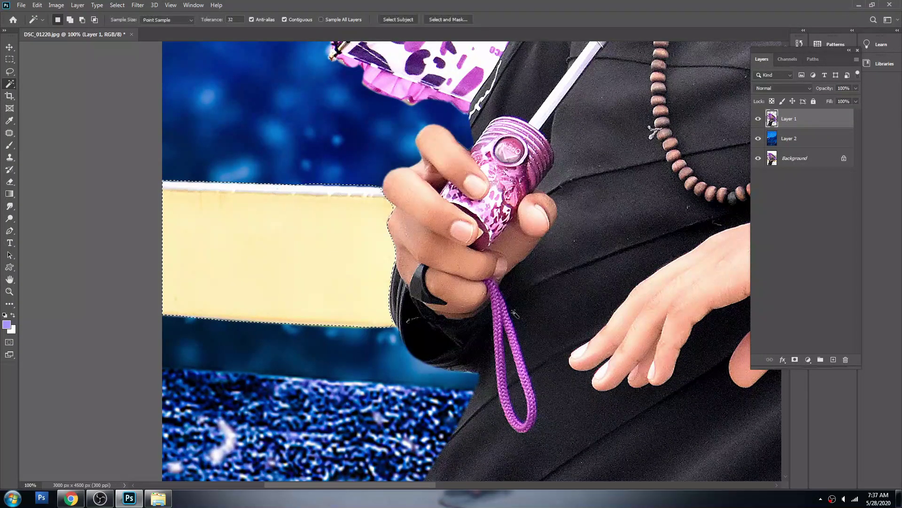
Step: Try a darker blue Hue/Saturation shift on the section, then undo it
key(ctrl+u)
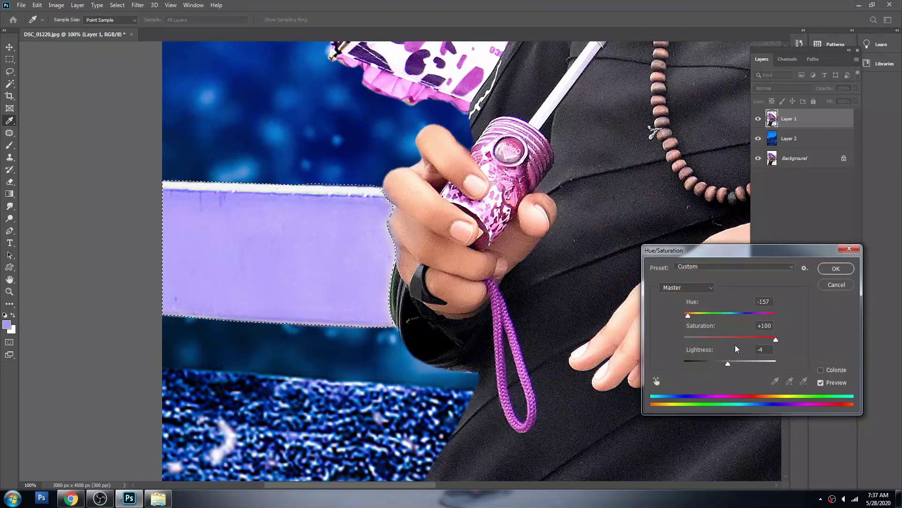
drag(683, 316, 678, 321)
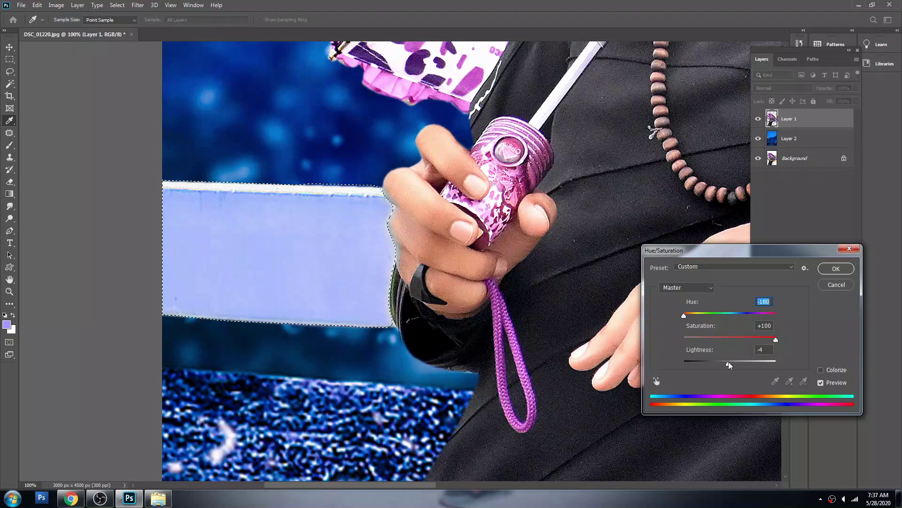
drag(728, 364, 716, 367)
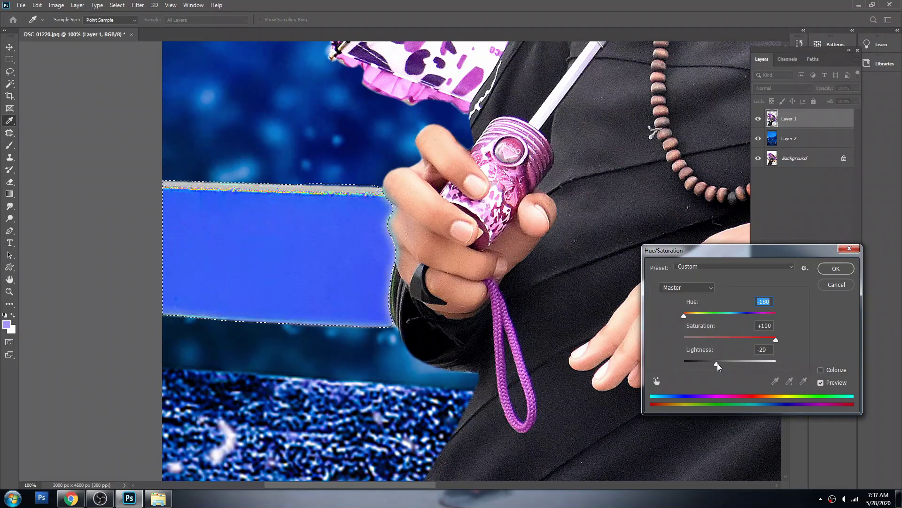
key(Return)
key(w)
key(ctrl+d)
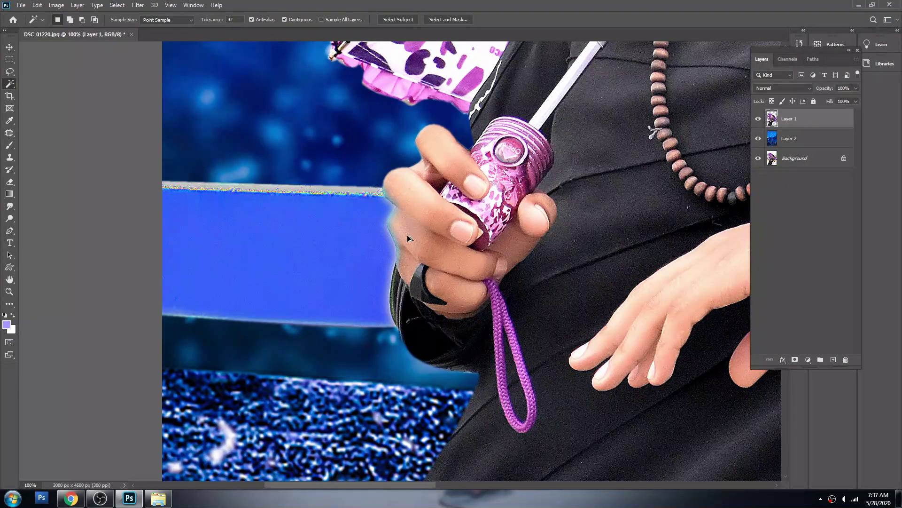
scroll(388, 229, up, 1)
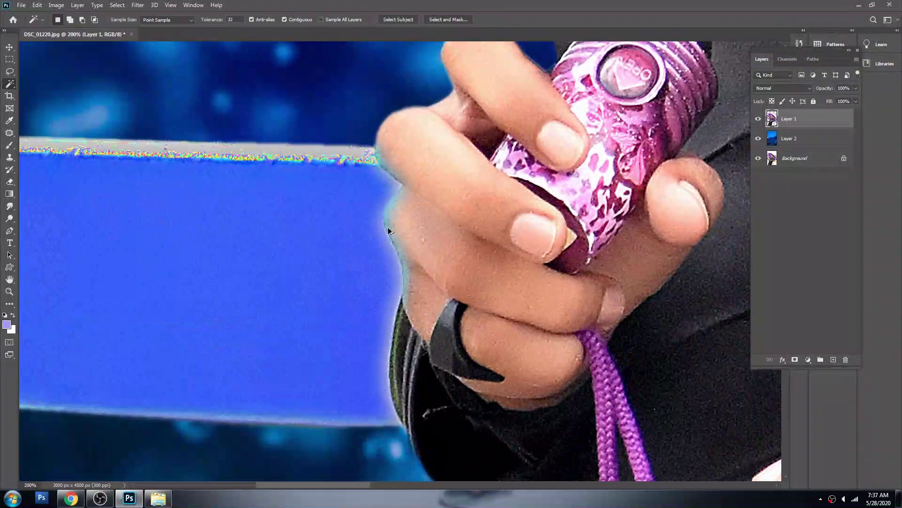
key(ctrl+z)
key(ctrl+z)
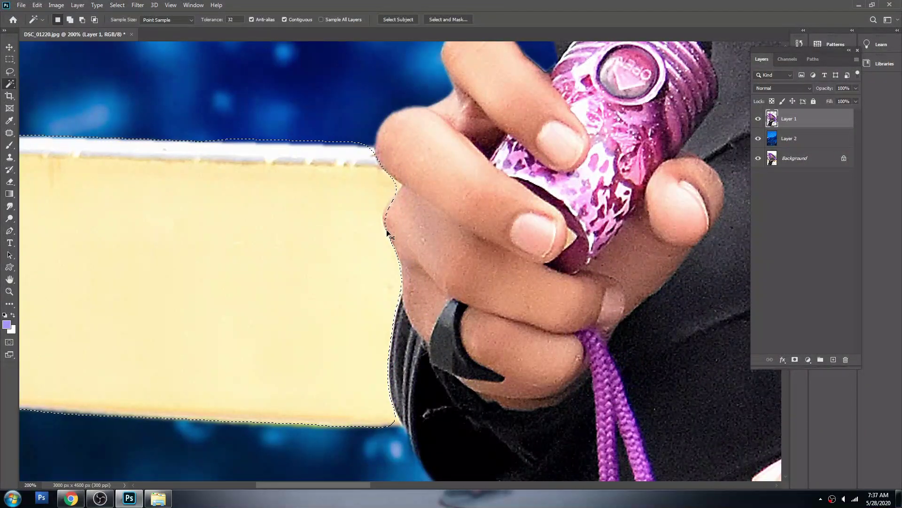
Step: Feather the selection 10 px and apply the same Hue/Saturation purple-blue as the rest of the rail
right_click(357, 232)
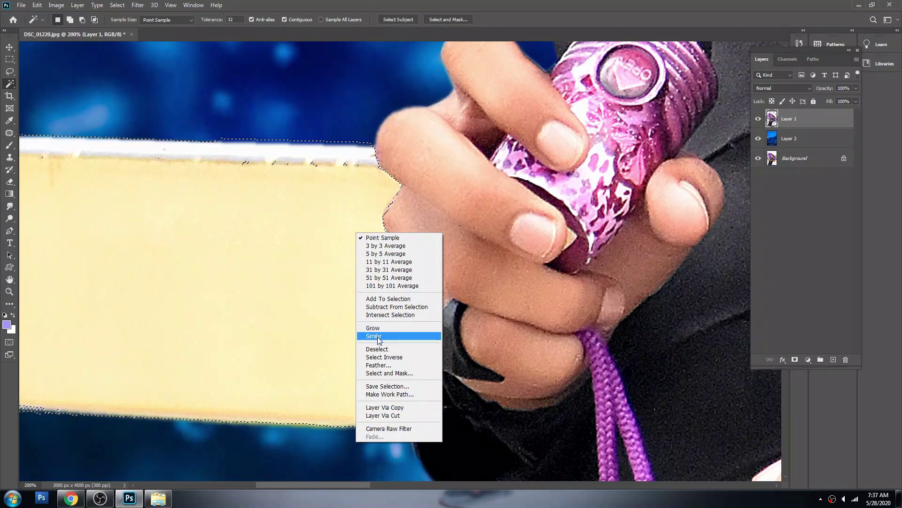
click(386, 364)
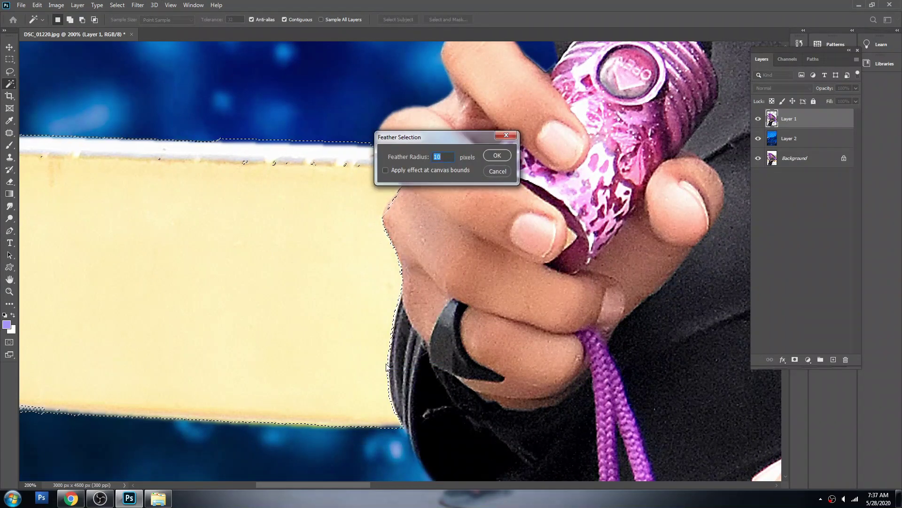
key(Return)
key(ctrl+0)
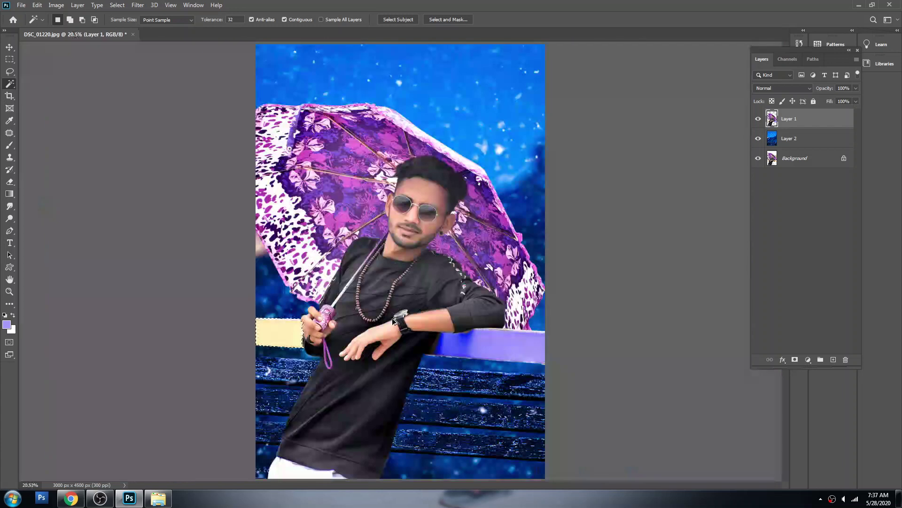
key(ctrl+u)
key(Return)
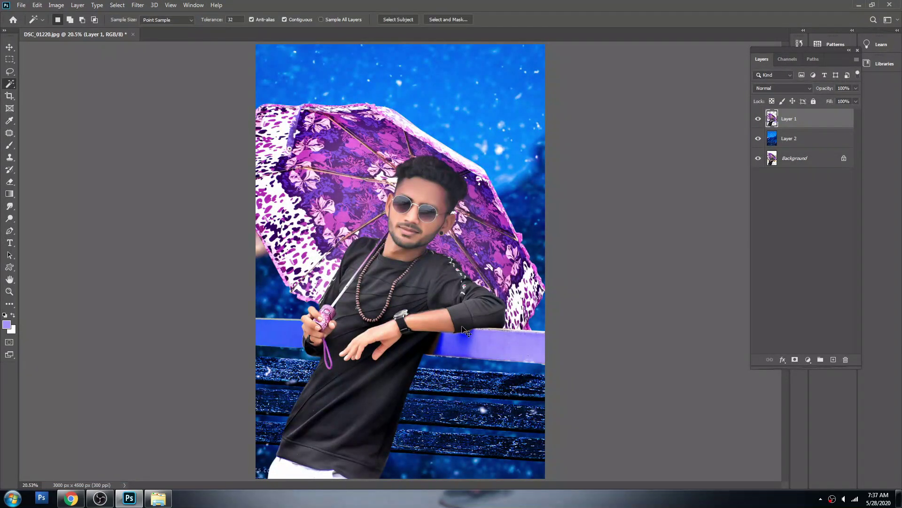
scroll(463, 329, up, 1)
scroll(465, 338, up, 1)
Step: Zoom in on the recoloured rail and man's glasses, then fit the whole image in view
key(v)
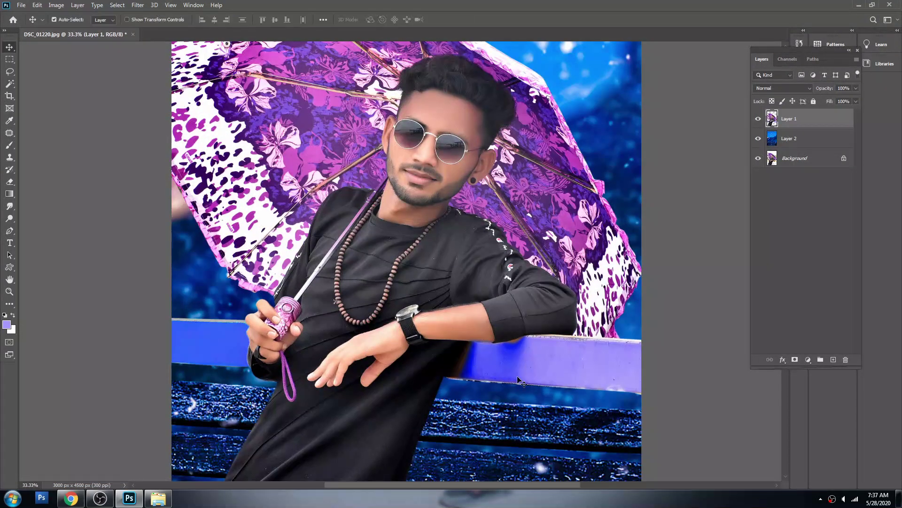
key(alt+space)
key(Escape)
ctrl+click(489, 362)
ctrl+click(510, 346)
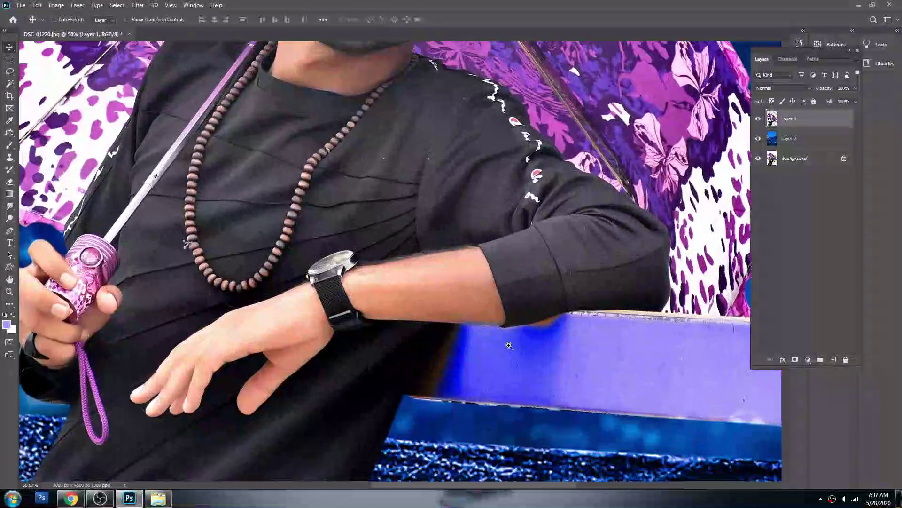
ctrl+alt+click(509, 346)
ctrl+alt+click(510, 346)
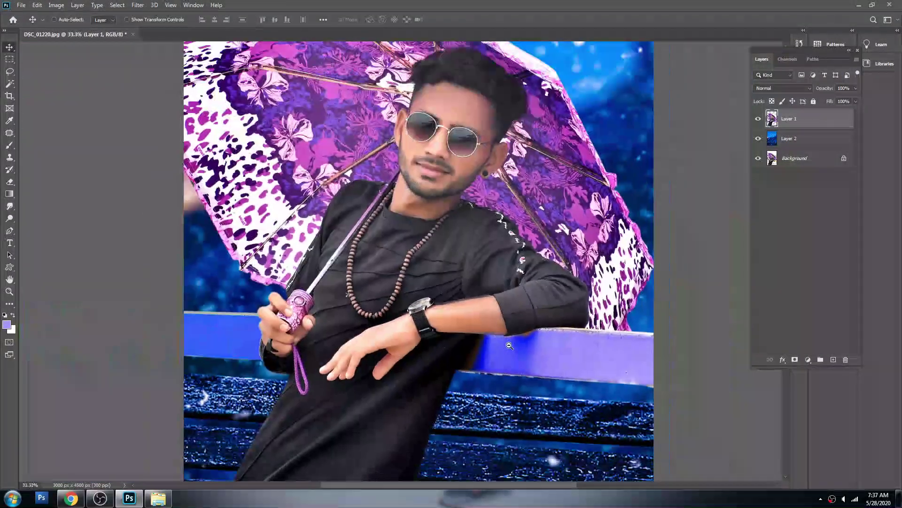
ctrl+alt+click(509, 346)
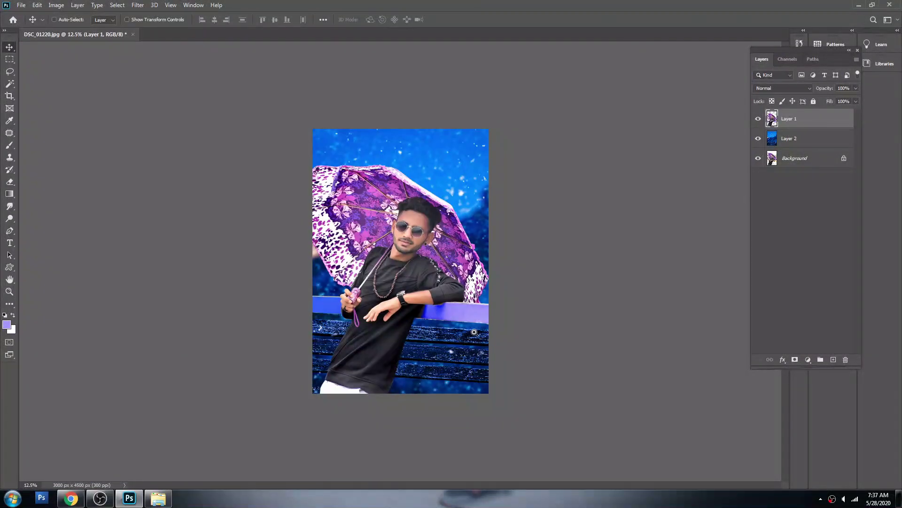
ctrl+click(404, 262)
ctrl+click(432, 256)
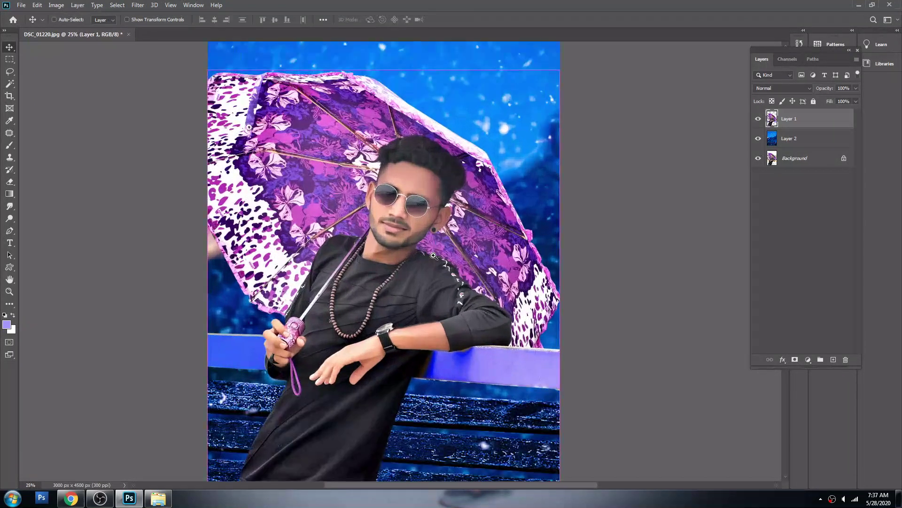
ctrl+click(408, 217)
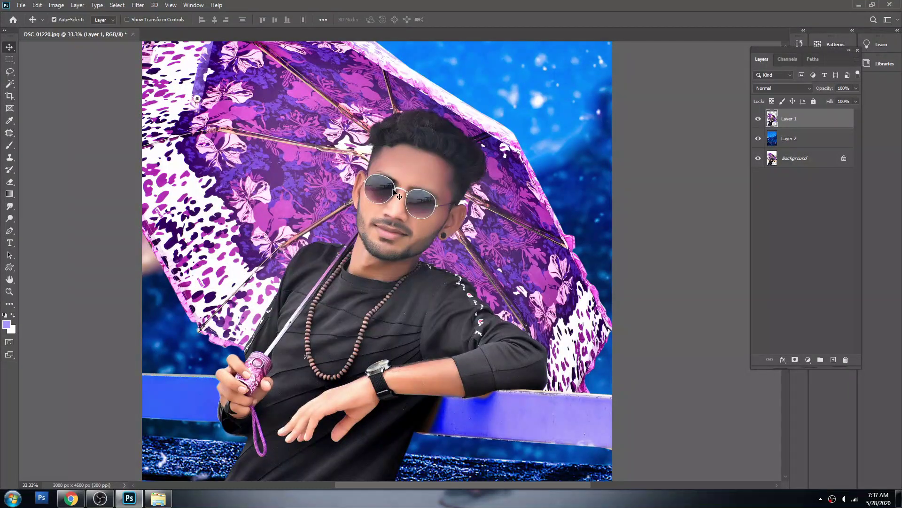
key(ctrl+0)
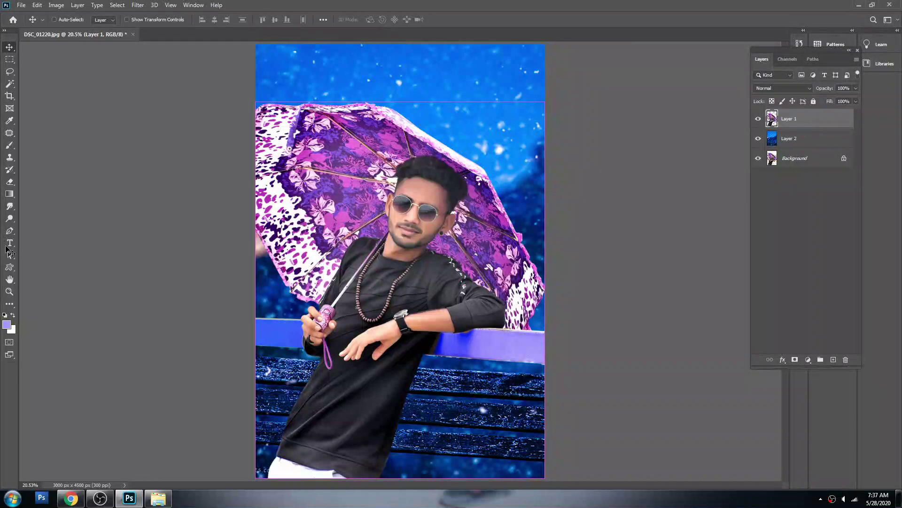
Step: Make Layer 2, the blue backdrop, active and toggle its visibility to compare before and after
click(805, 141)
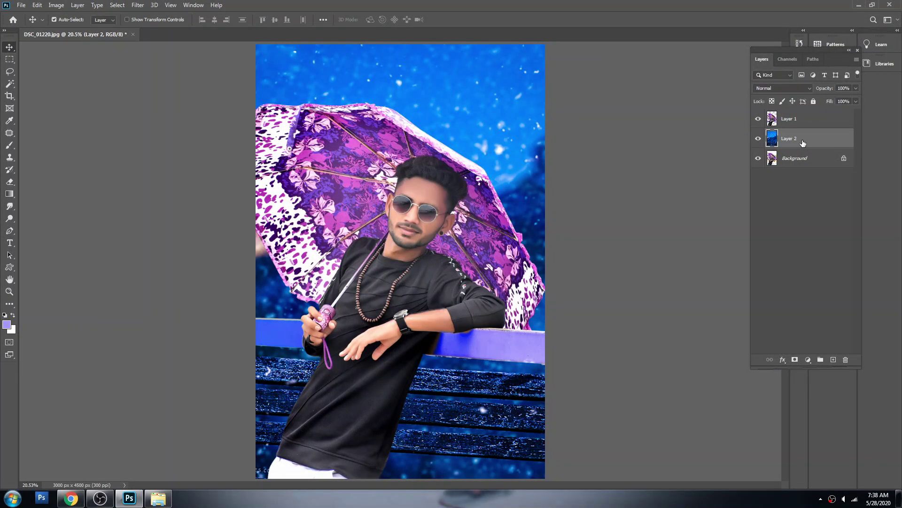
right_click(461, 100)
click(790, 169)
click(758, 139)
click(759, 139)
click(758, 139)
click(758, 139)
click(759, 139)
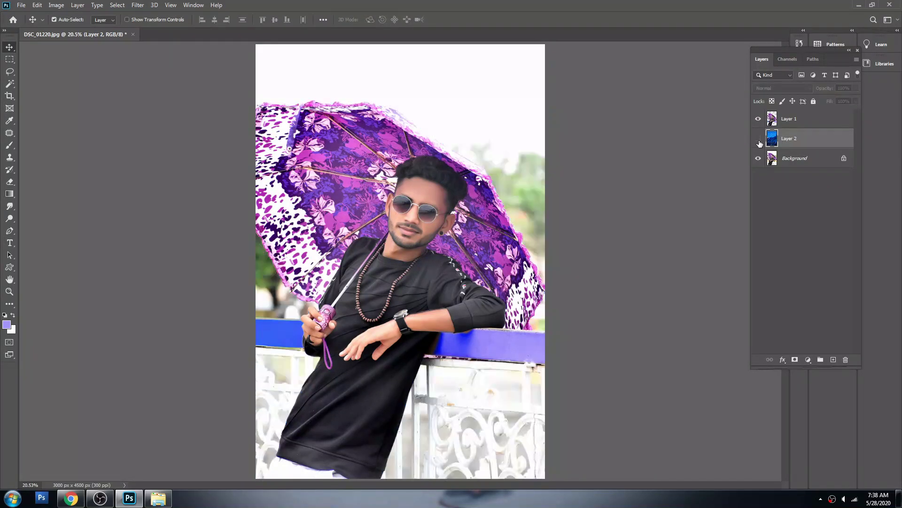
click(758, 139)
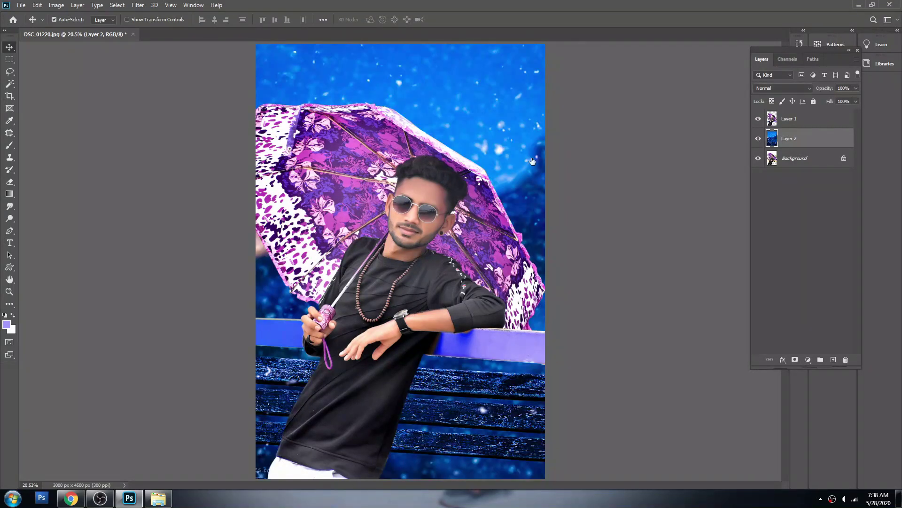
Step: Use a couple of canvas context menus, then bring up the Filter menu
right_click(507, 111)
click(522, 116)
right_click(494, 94)
click(541, 100)
click(138, 6)
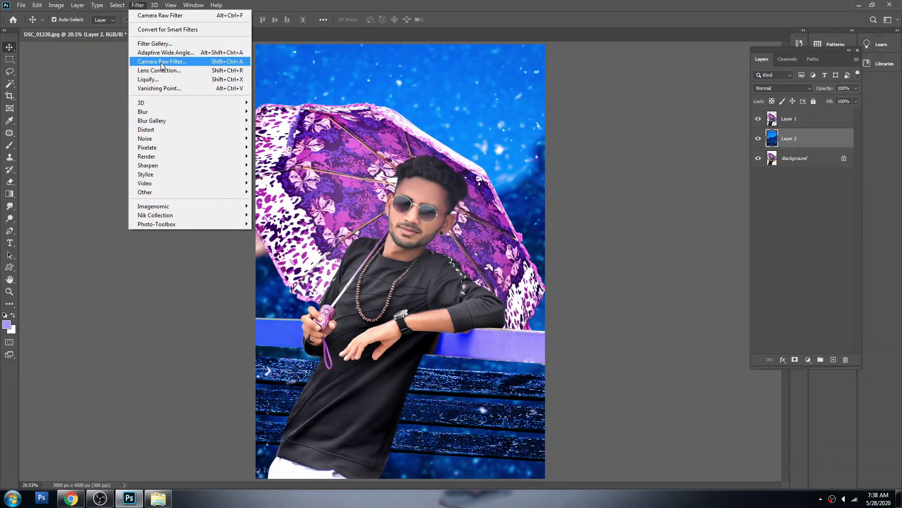
Step: Run Camera Raw on the backdrop with Dehaze +38, Clarity +43, Texture +58, extra Vibrance, then reapply it
click(161, 63)
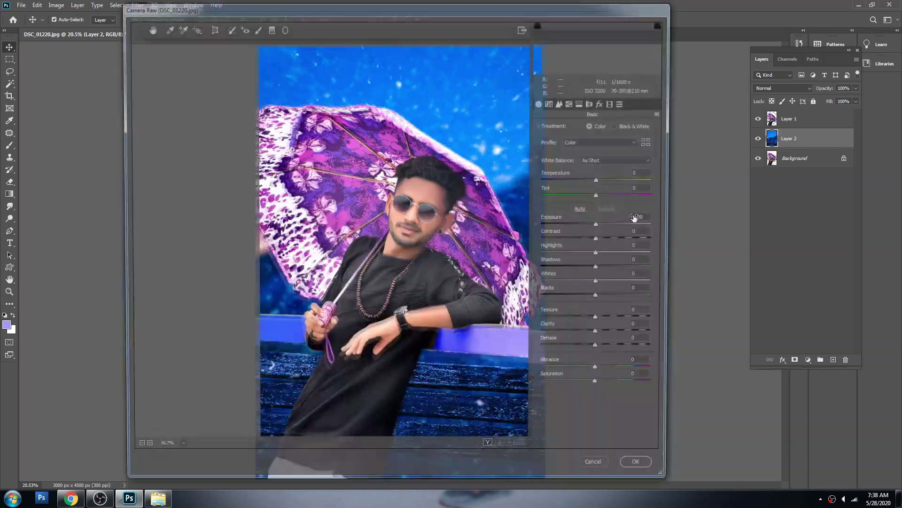
drag(602, 349, 622, 350)
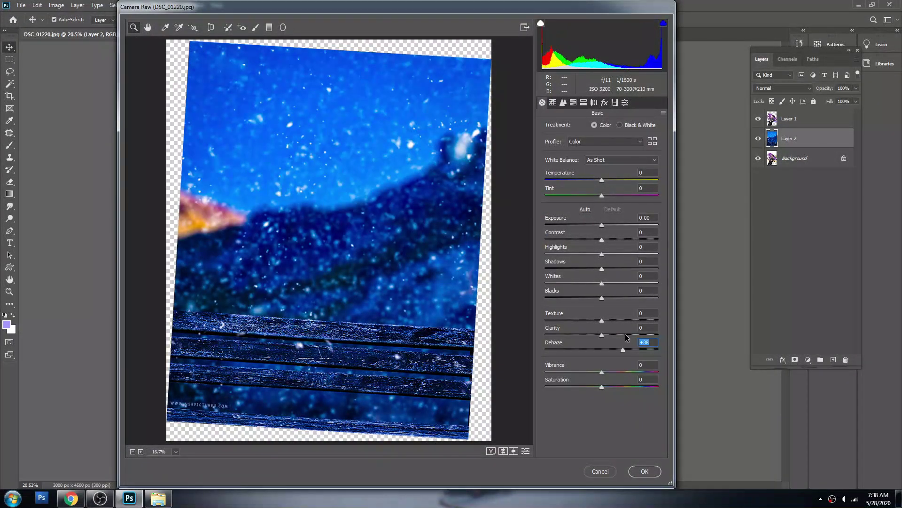
click(626, 334)
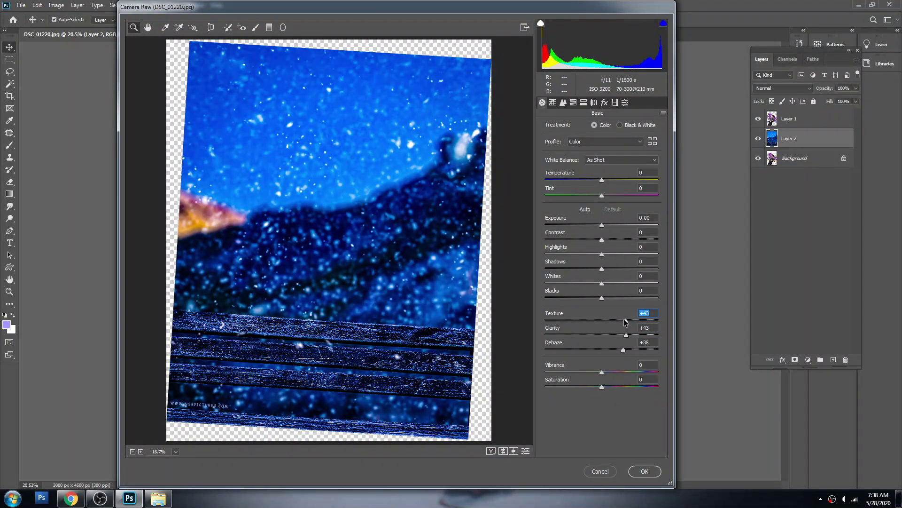
drag(625, 321, 633, 324)
click(615, 371)
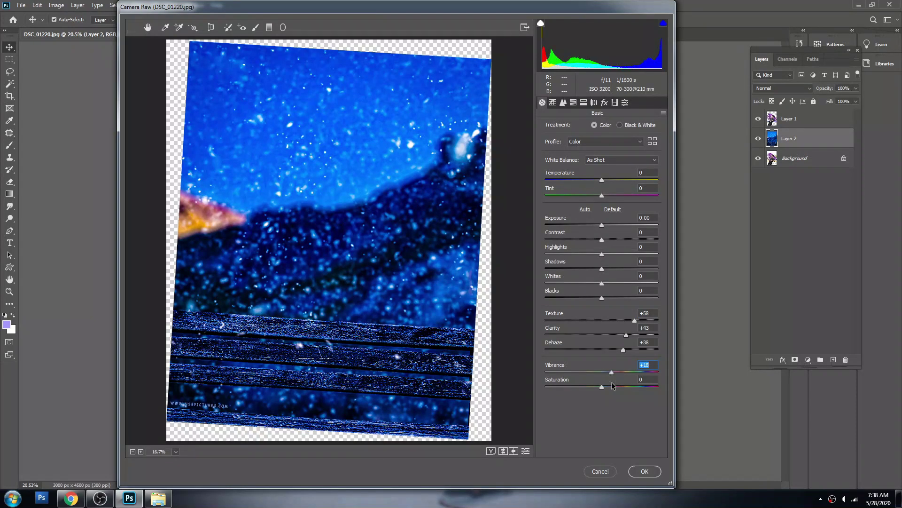
click(634, 470)
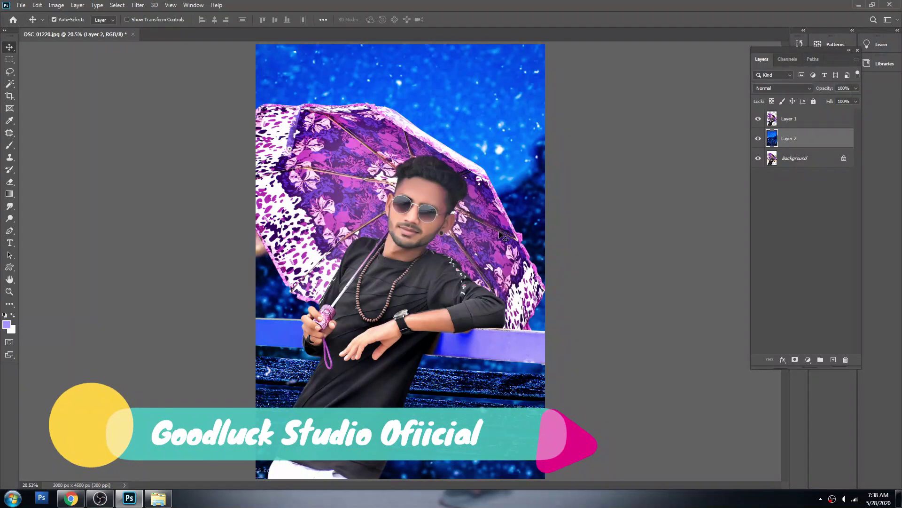
click(137, 5)
click(160, 16)
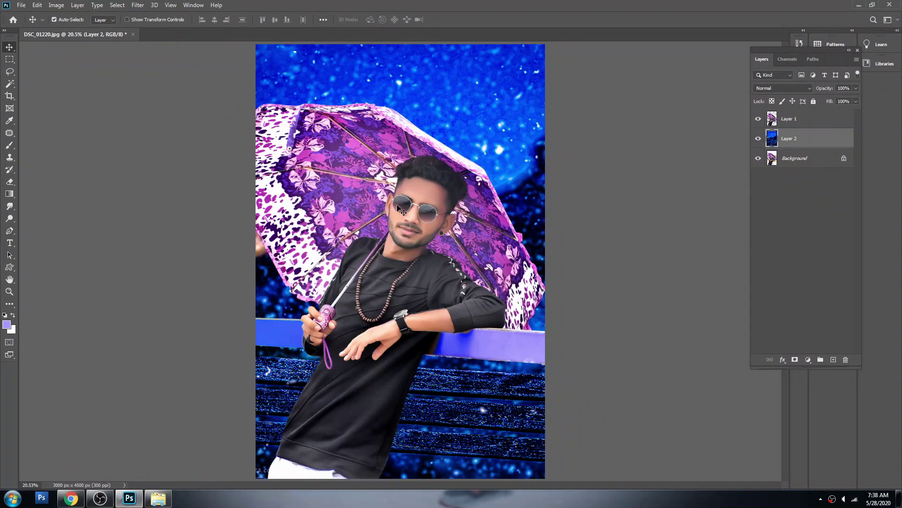
Step: Merge all layers, duplicate the result, and paste in the copied rain PNG
key(ctrl+shift+e)
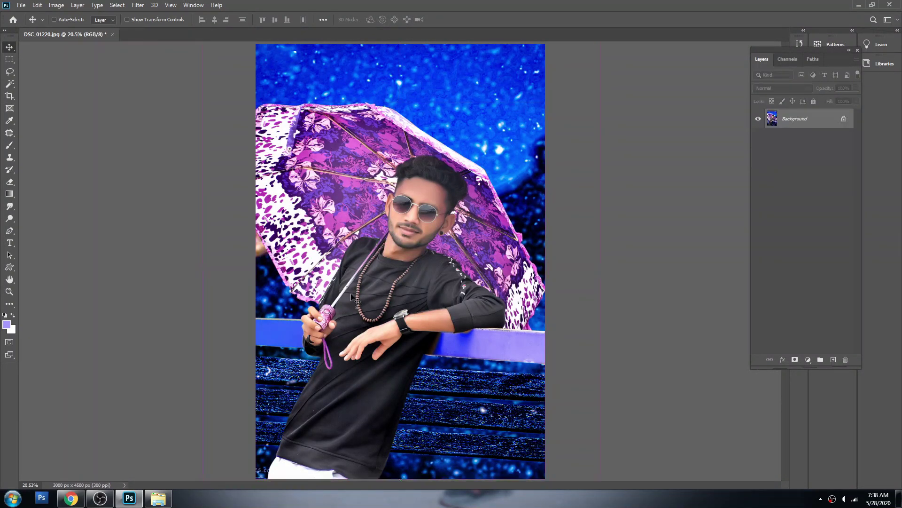
key(ctrl+j)
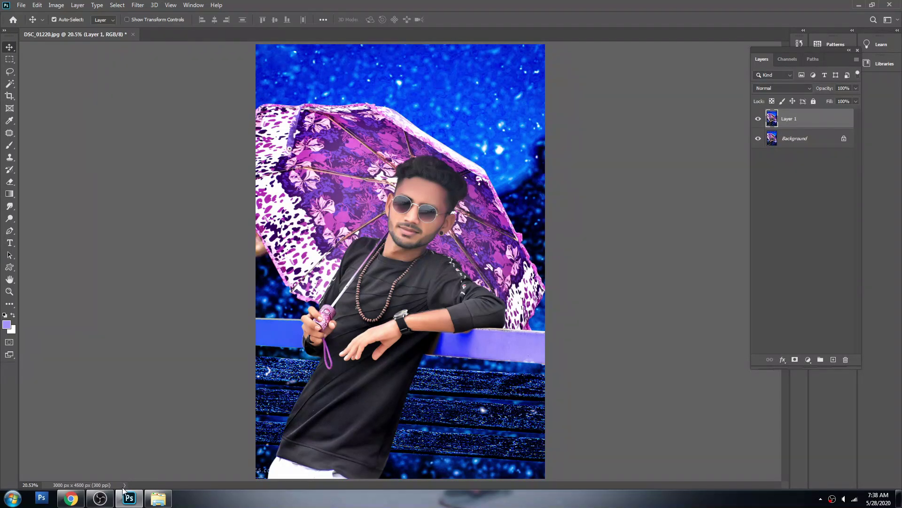
click(158, 498)
double_click(531, 250)
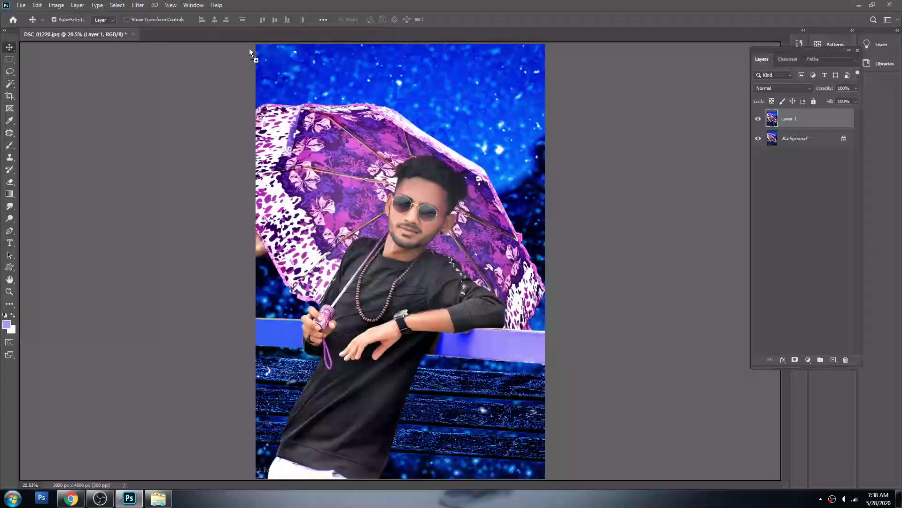
key(ctrl+a)
key(ctrl+c)
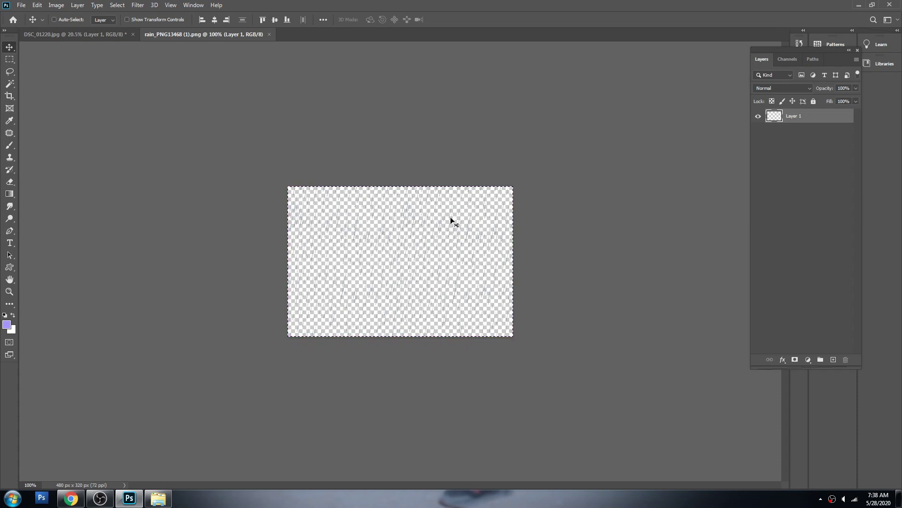
key(ctrl+w)
key(ctrl+v)
Step: Scale the rain layer up to about 198% so it covers the whole image
key(ctrl+t)
key(Return)
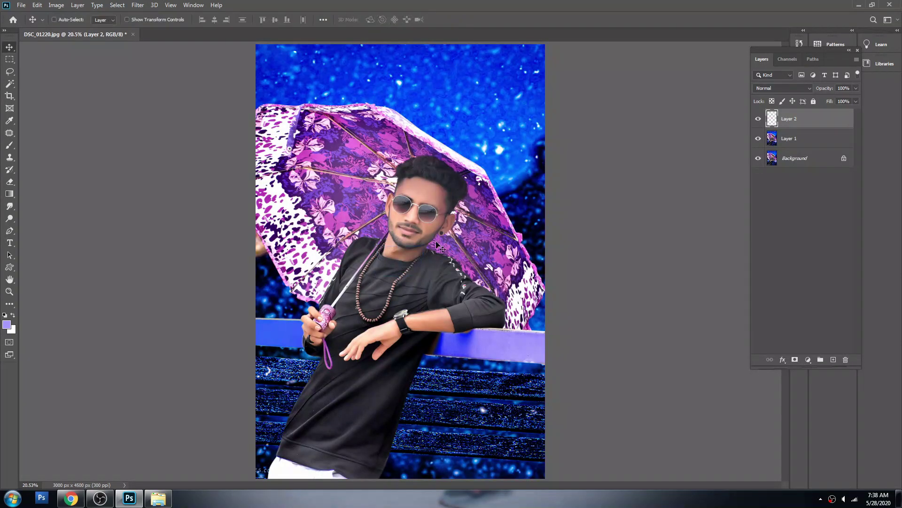
key(ctrl+t)
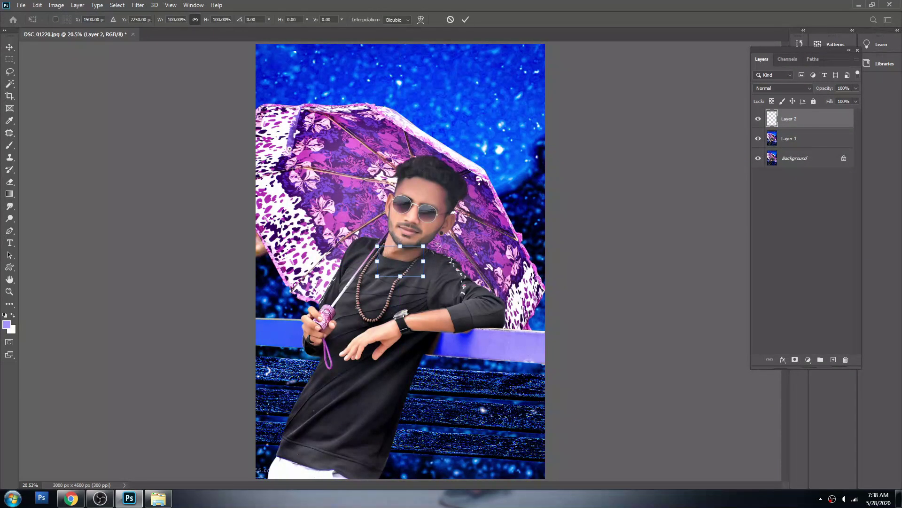
drag(378, 276, 234, 373)
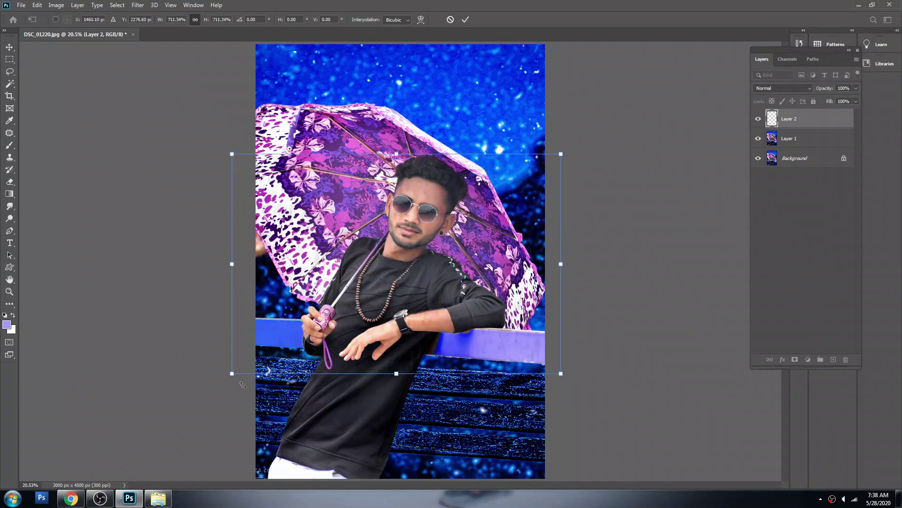
key(Return)
scroll(389, 169, up, 2)
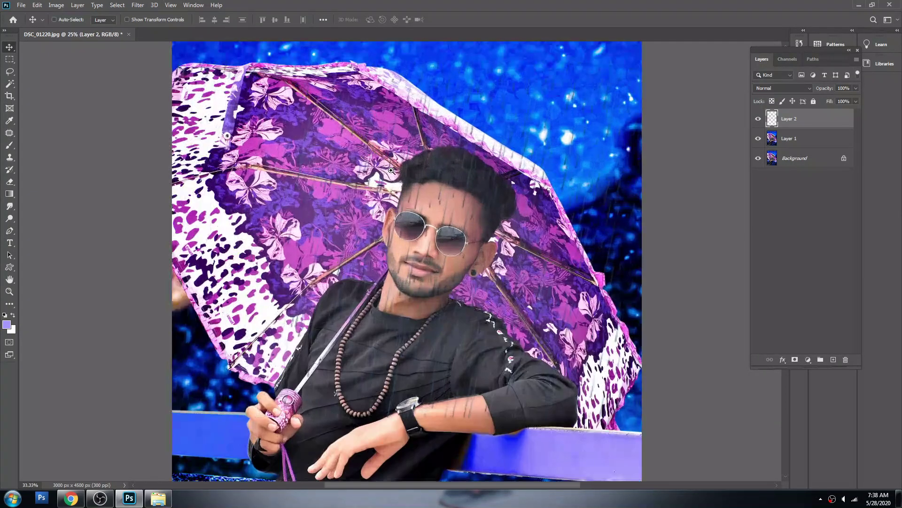
scroll(390, 169, up, 1)
scroll(391, 171, down, 1)
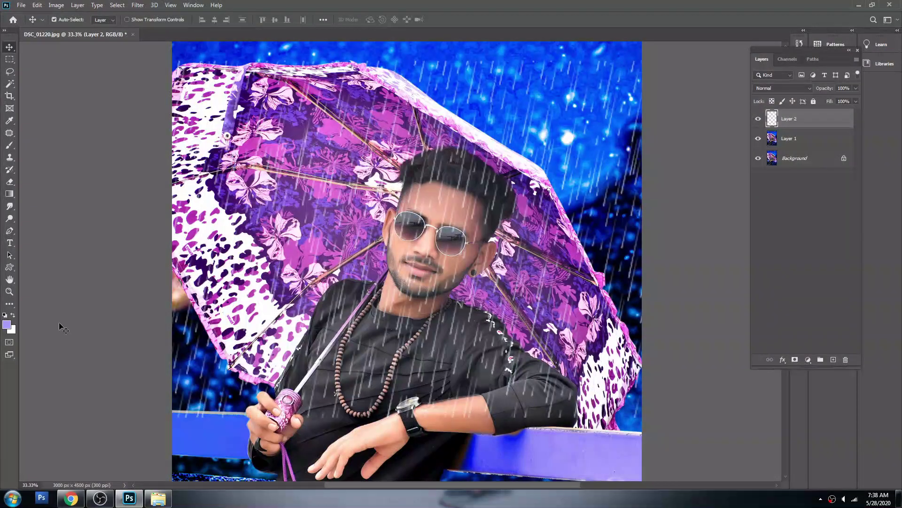
scroll(461, 235, down, 2)
key(ctrl+t)
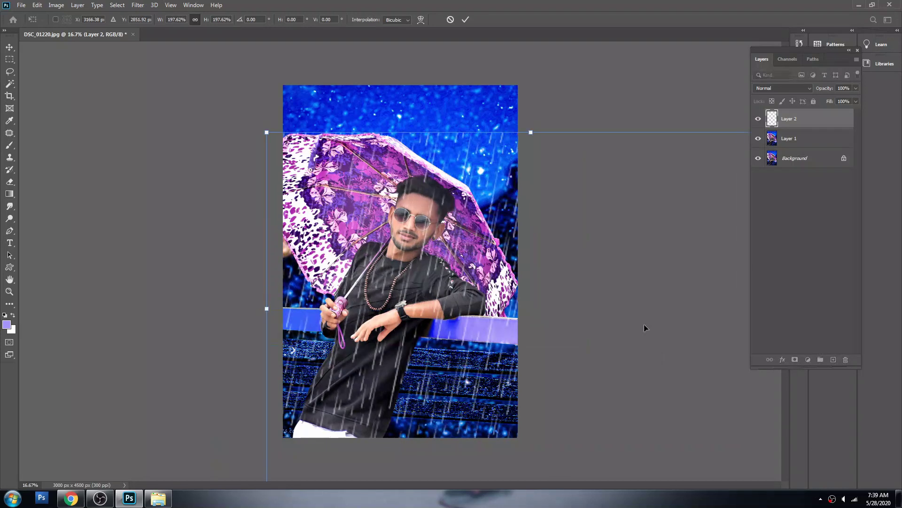
drag(535, 311, 675, 433)
key(Return)
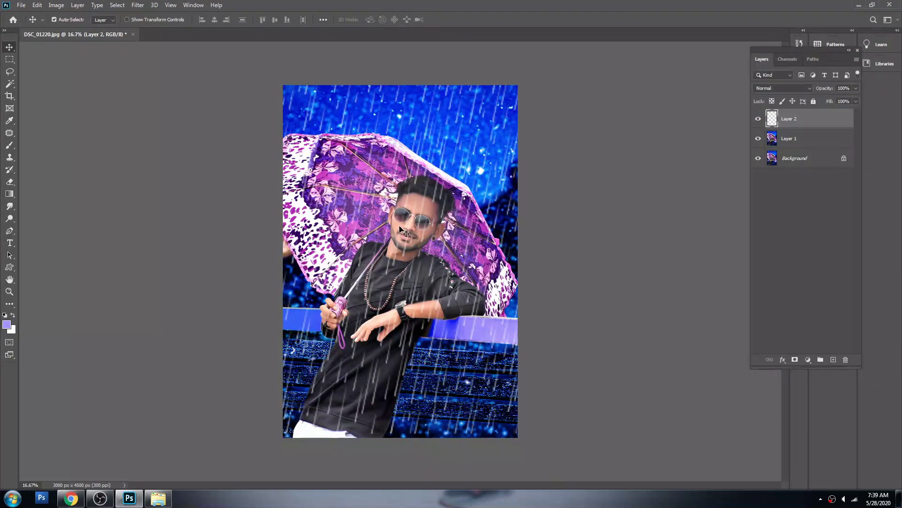
Step: Nudge the image slightly right and delete the rain overlay layer
scroll(409, 221, up, 1)
drag(402, 219, 413, 219)
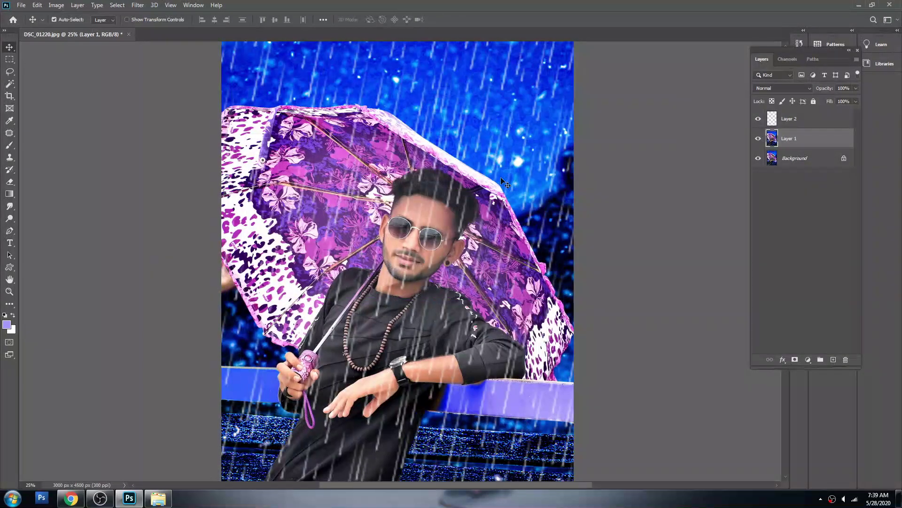
click(794, 120)
key(Delete)
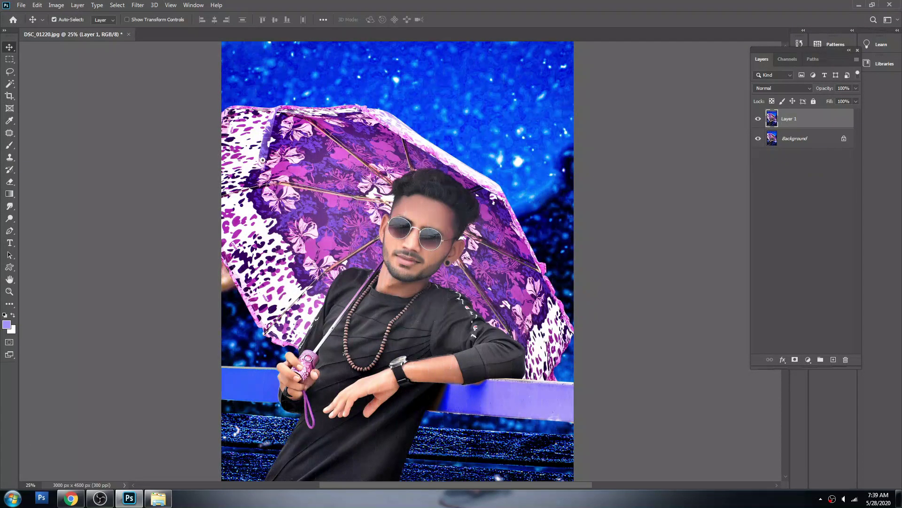
Step: Launch Color Efex Pro 4 from the Nik Collection filters
scroll(398, 261, down, 3)
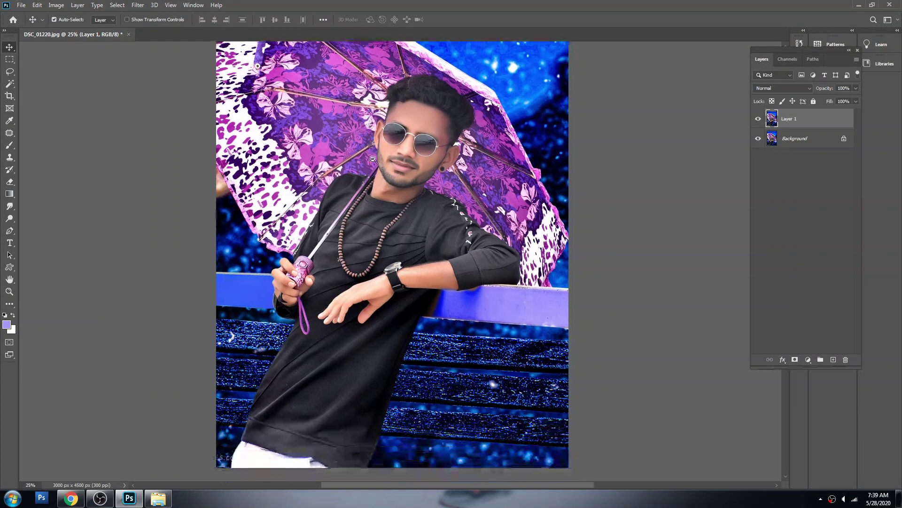
scroll(397, 260, down, 1)
click(138, 4)
mouse_move(156, 215)
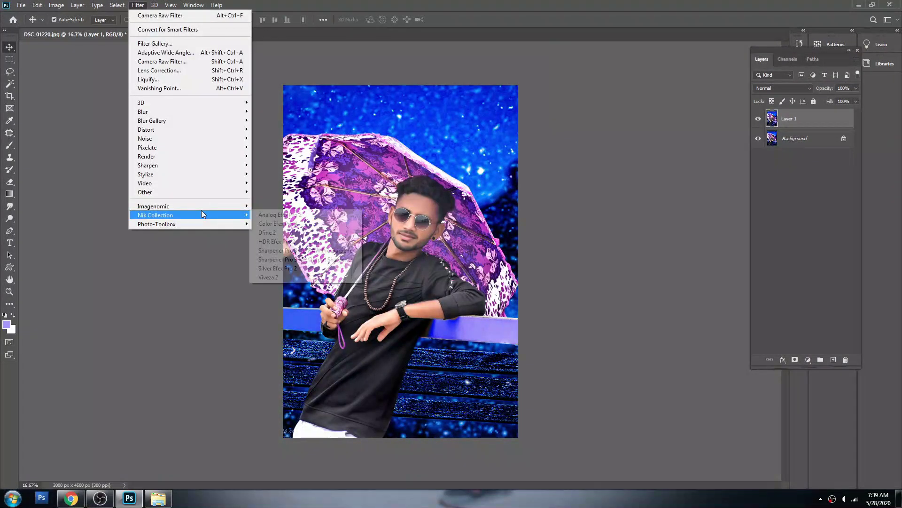
click(294, 224)
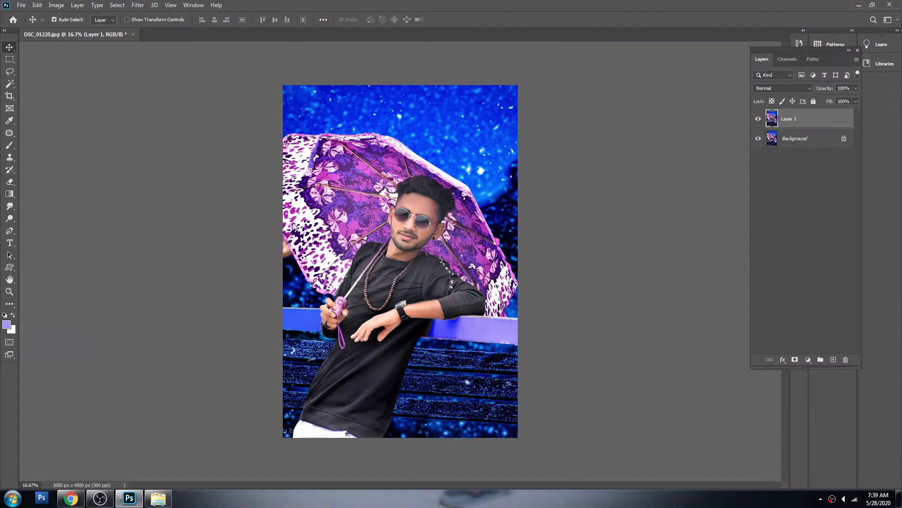
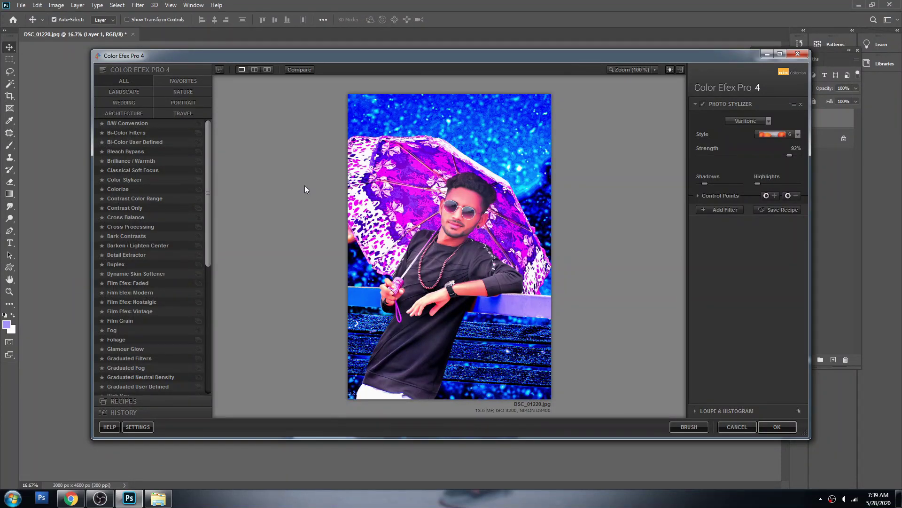
Step: Replace the Photo Stylizer look with the Cross Processing filter at 33% strength
click(764, 135)
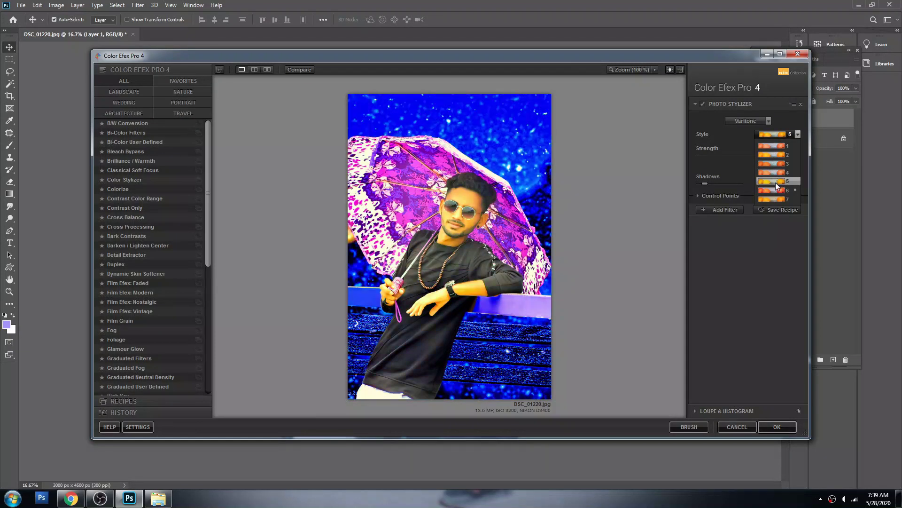
click(132, 226)
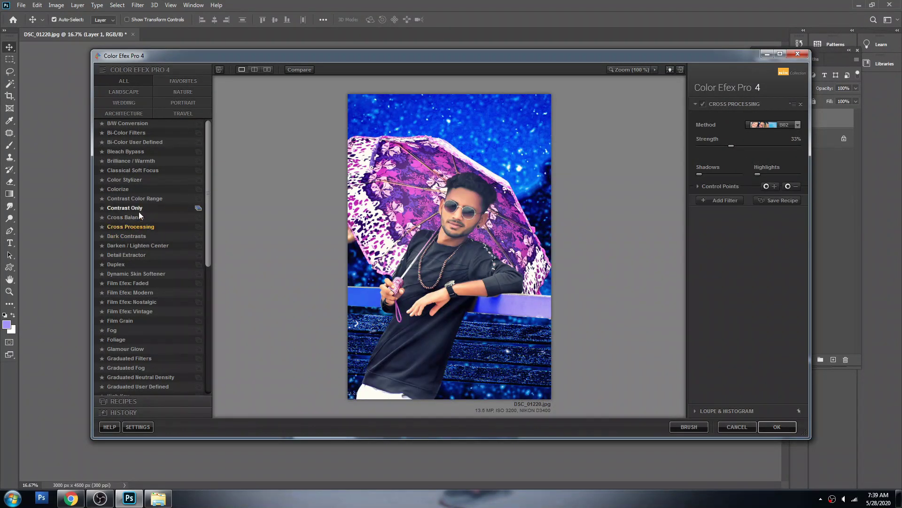
Step: Compare Contrast Only, Contrast Color Range and Darken / Lighten Center, settling on Dark Contrasts at -14% brightness
click(142, 208)
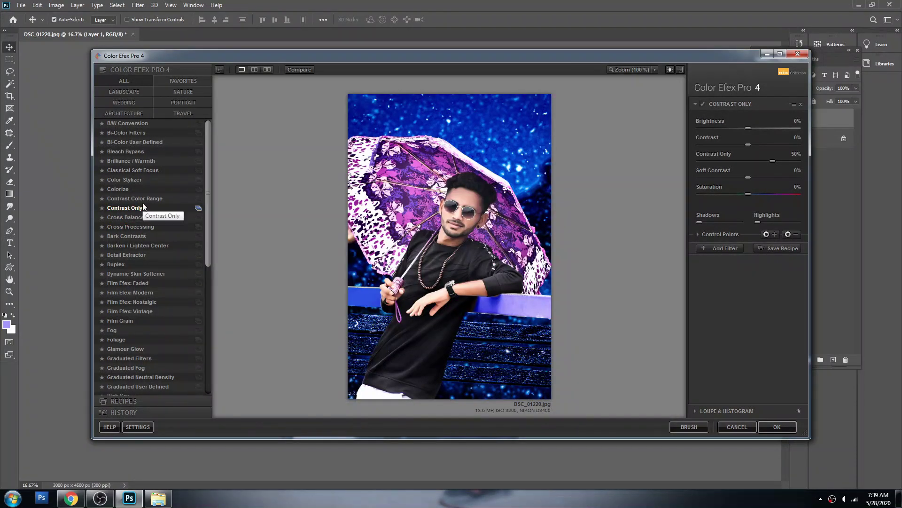
click(143, 202)
click(142, 207)
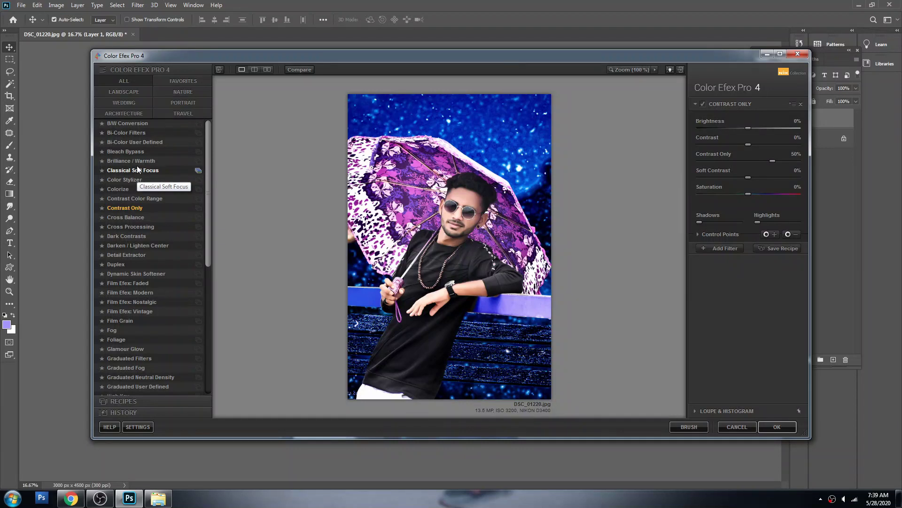
click(133, 238)
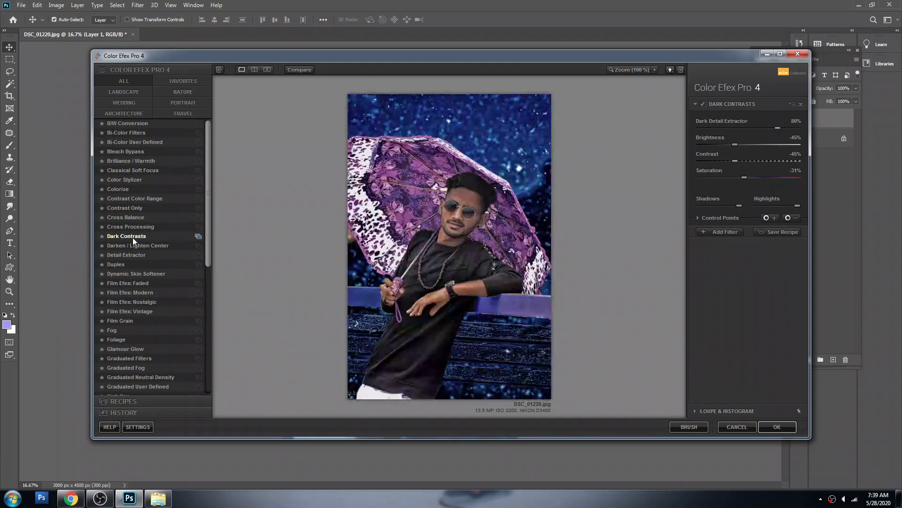
click(134, 245)
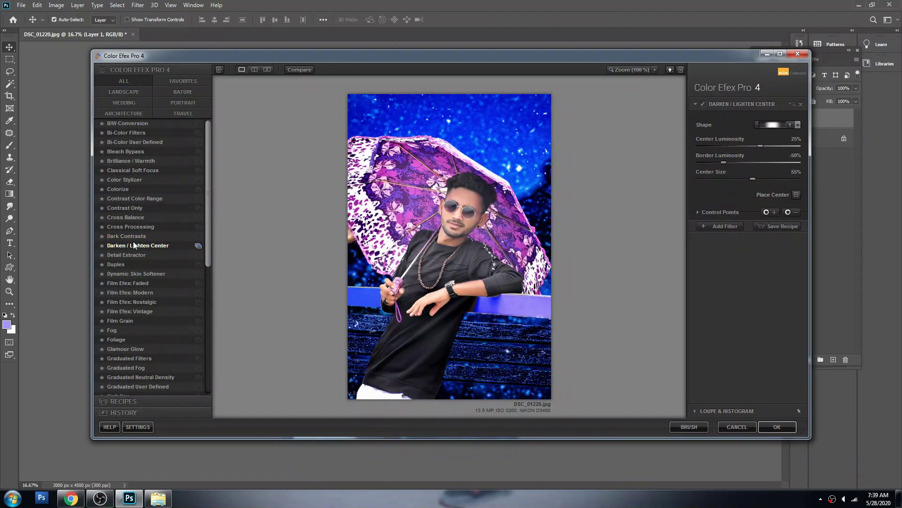
click(135, 236)
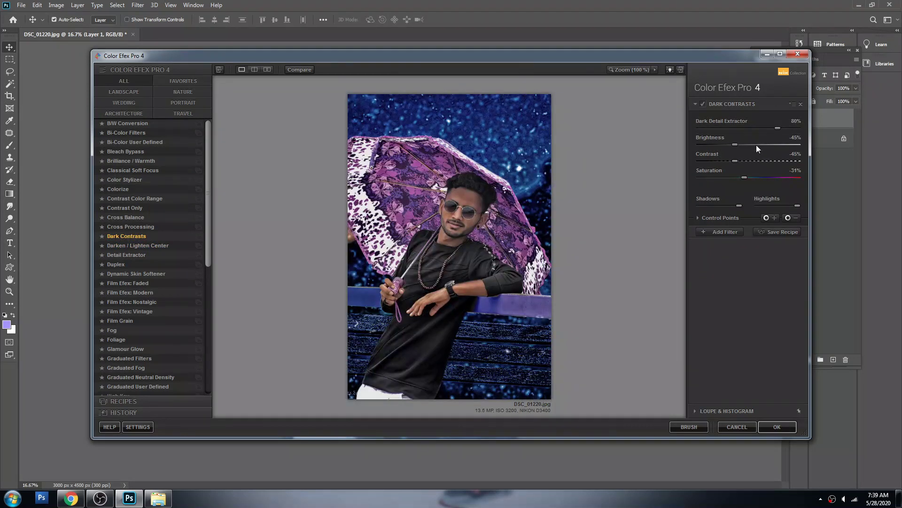
click(757, 145)
Step: Raise Dark Contrasts to 38% contrast and -4% brightness
click(763, 161)
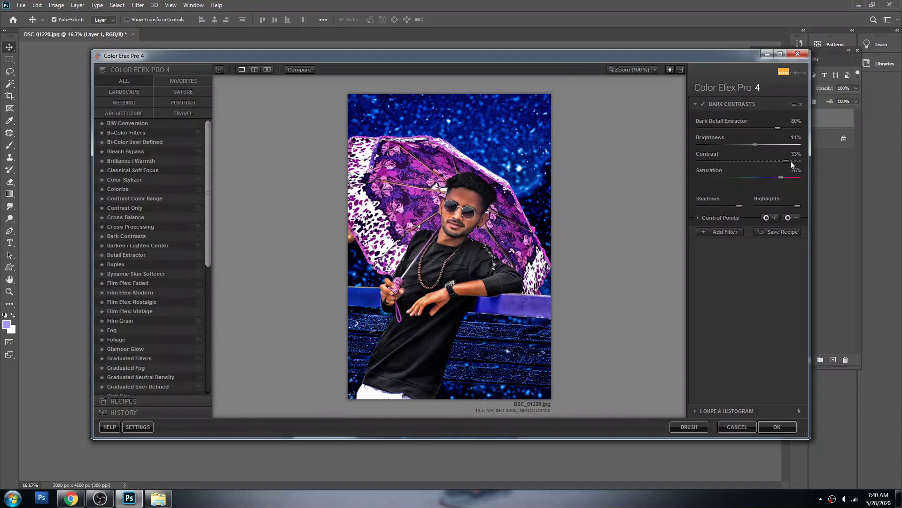
click(778, 144)
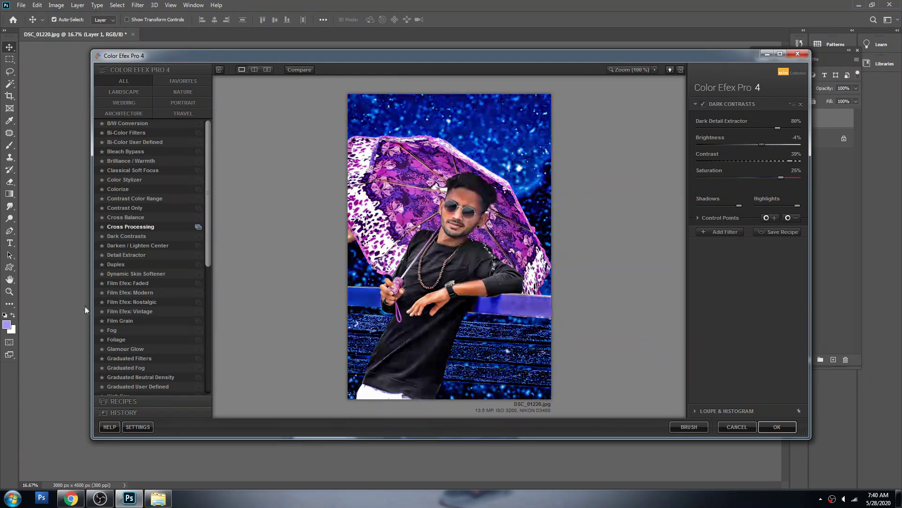
Step: Compare the Film Efex: Nostalgic, Fog, Film Grain and Film Efex: Vintage looks
click(115, 302)
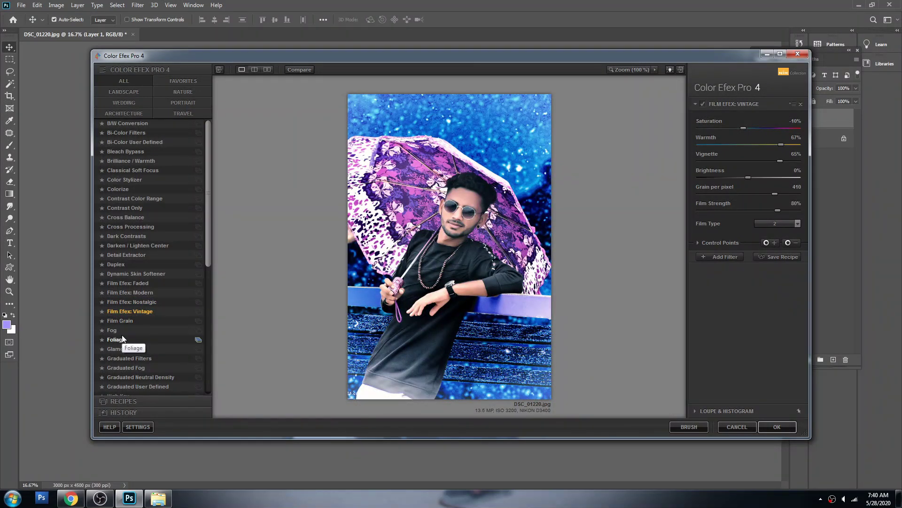
click(119, 327)
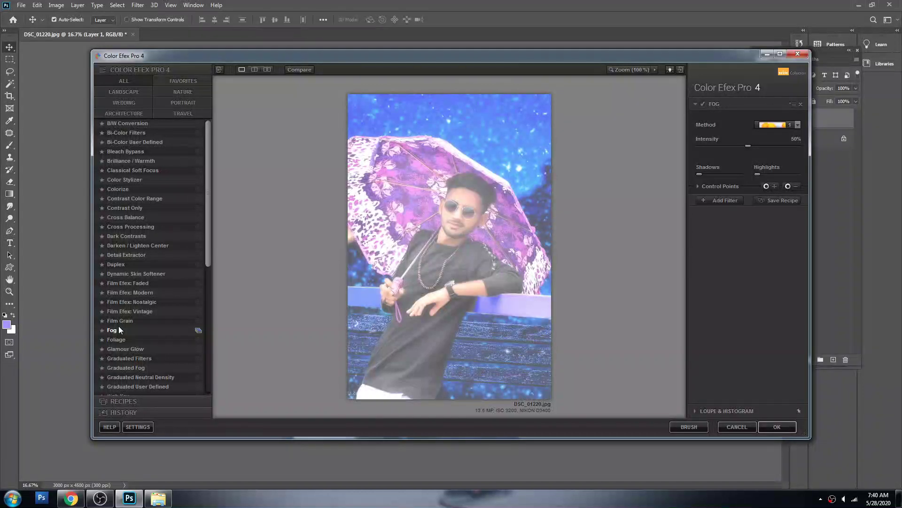
click(119, 319)
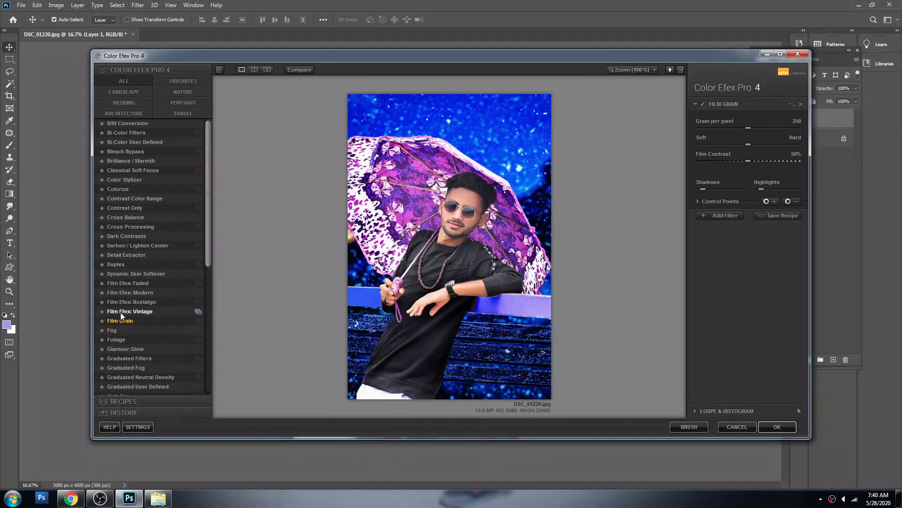
click(121, 312)
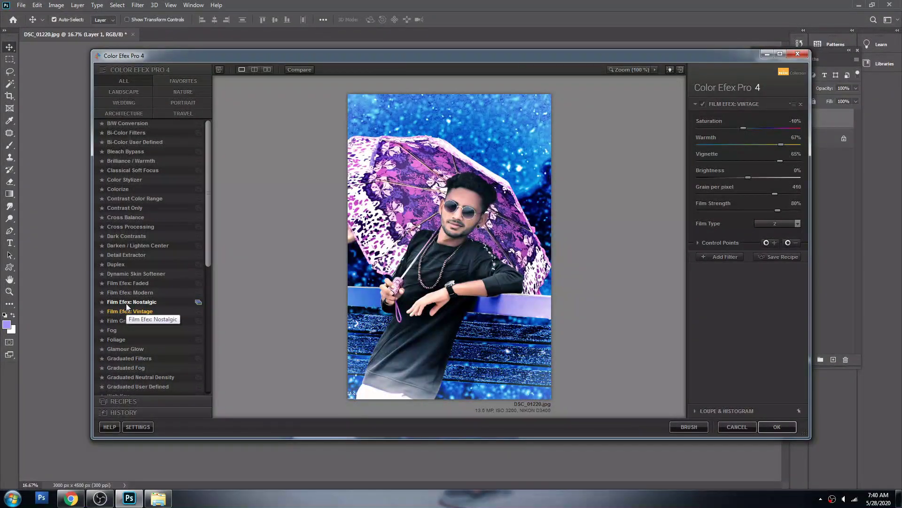
click(126, 303)
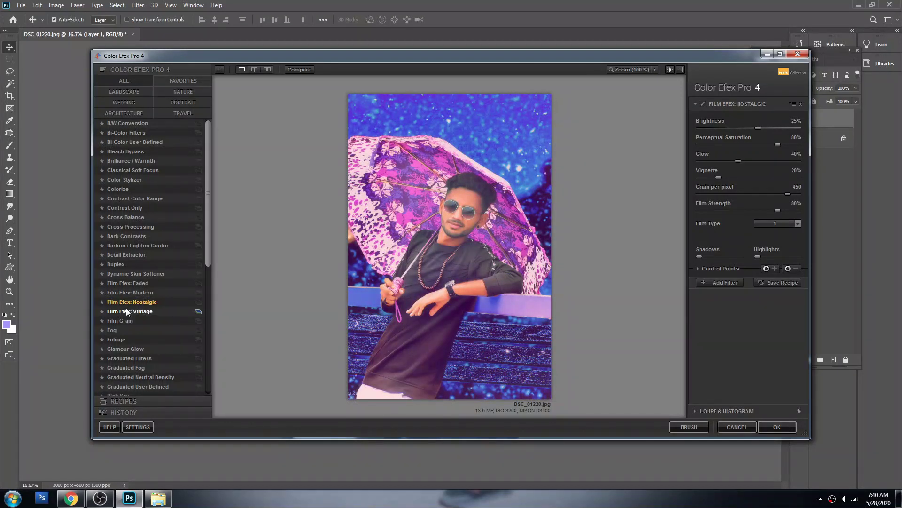
click(126, 311)
Step: Preview Graduated Filters, Graduated Fog, then Graduated Neutral Density on the portrait
click(127, 350)
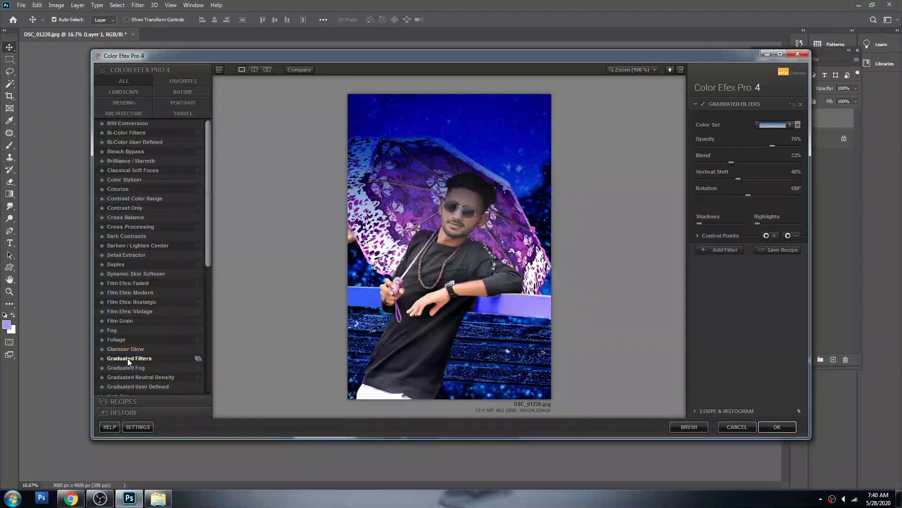
click(128, 371)
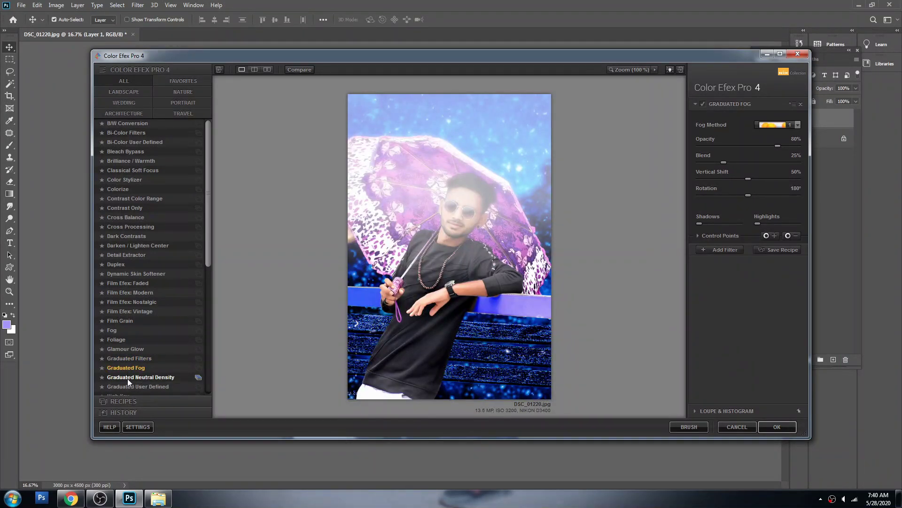
click(128, 378)
scroll(131, 364, down, 1)
scroll(130, 367, down, 1)
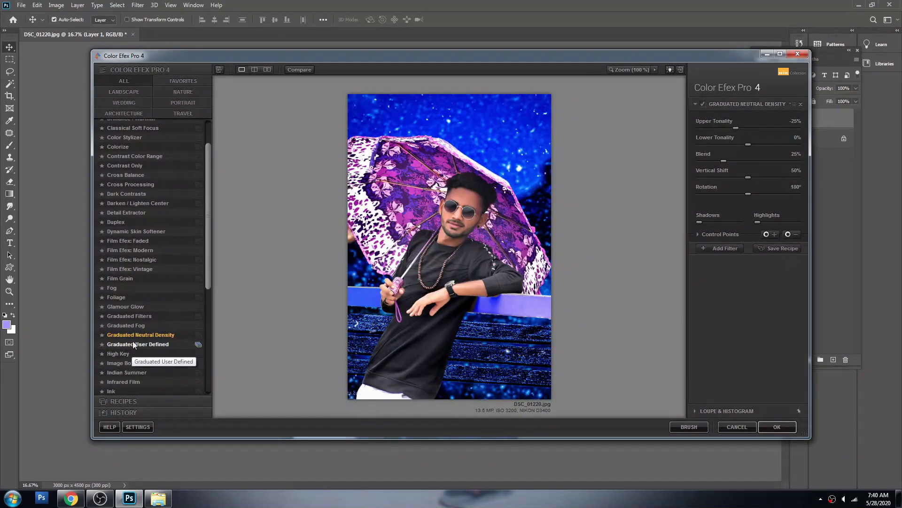
Step: Preview High Key, Image Borders, Infrared Film and Indian Summer, keeping its current method
click(125, 356)
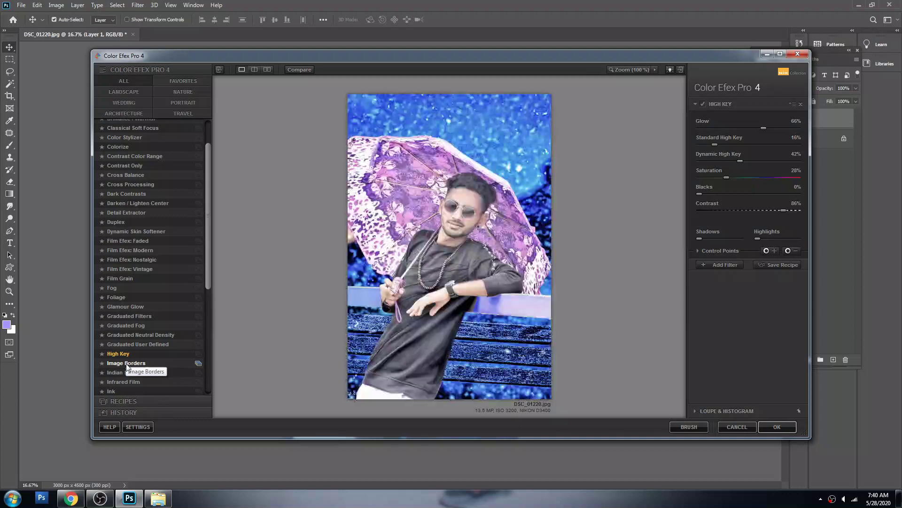
click(126, 362)
scroll(127, 371, down, 1)
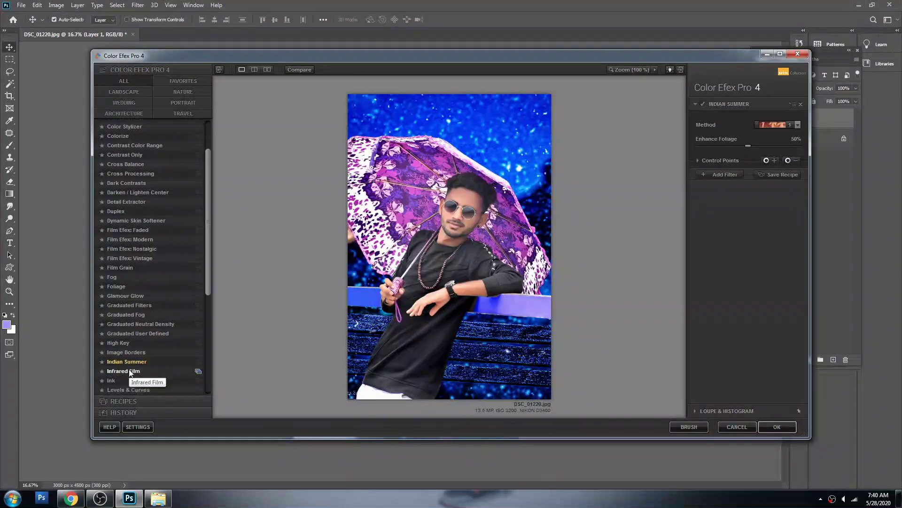
scroll(128, 364, down, 2)
click(129, 357)
click(131, 345)
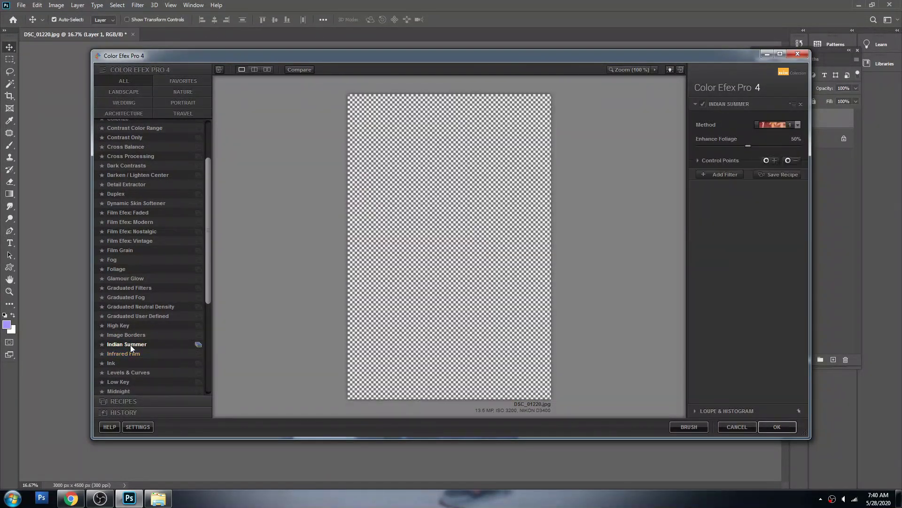
click(774, 125)
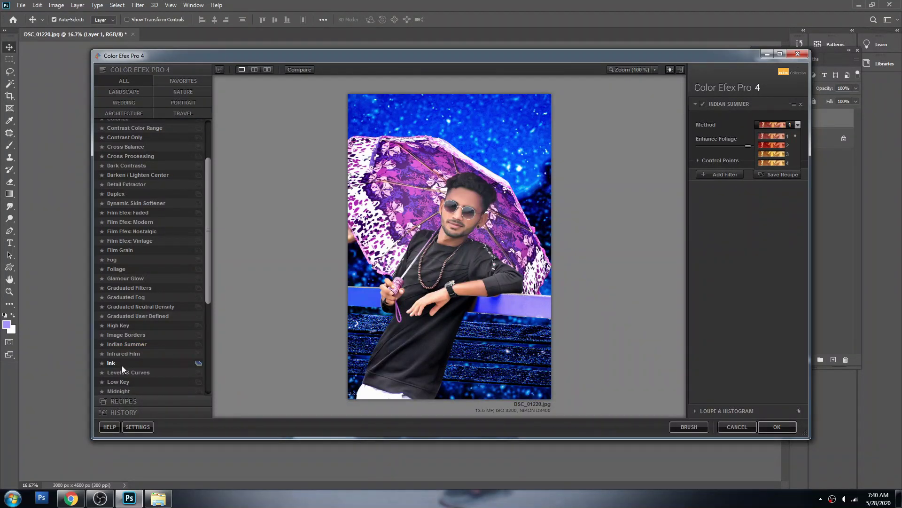
click(131, 355)
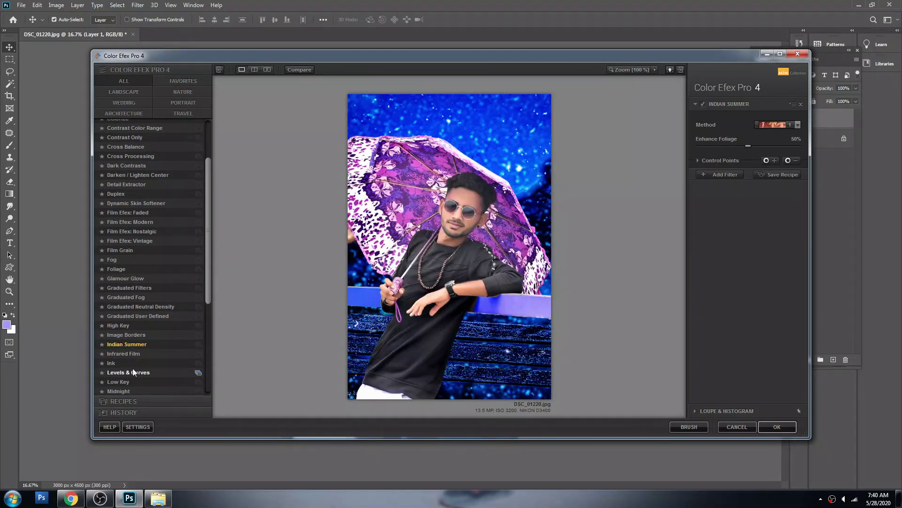
Step: Preview the Low Key, Midnight, Old Photo and Paper Toner filters
click(133, 372)
scroll(141, 357, down, 1)
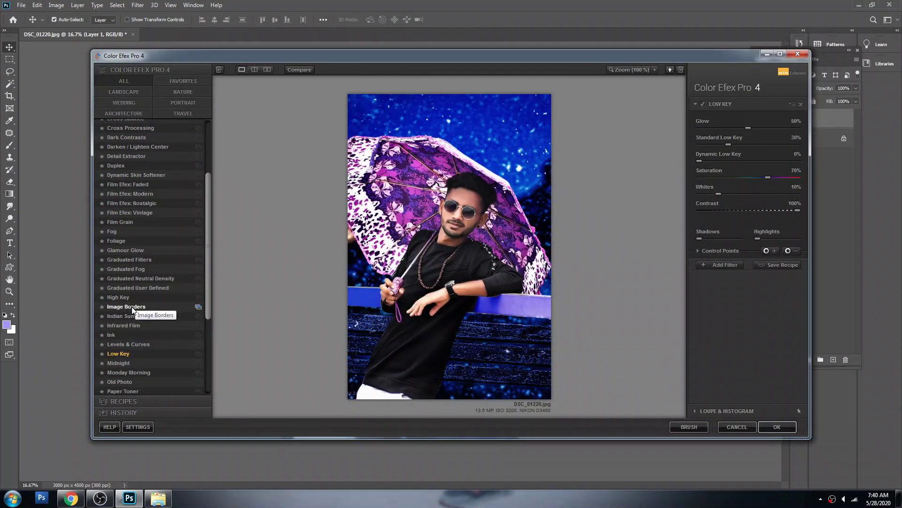
click(112, 362)
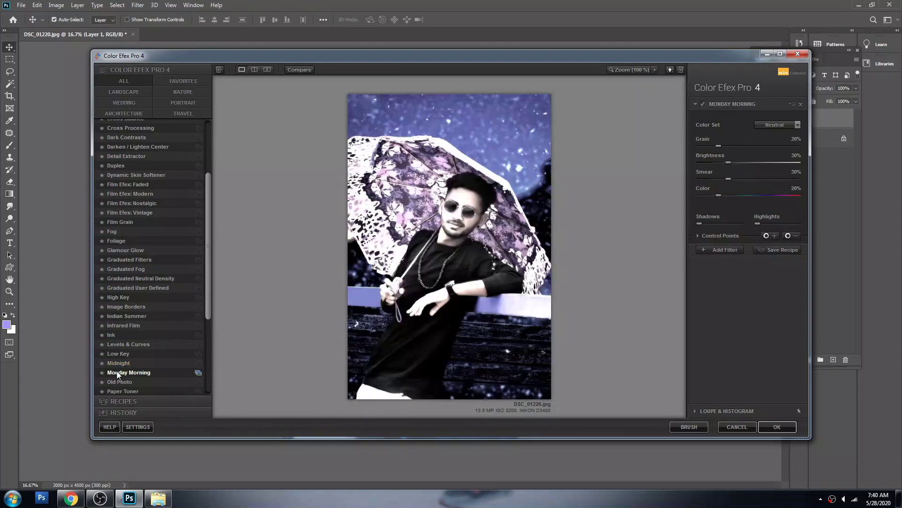
click(113, 382)
scroll(115, 390, down, 1)
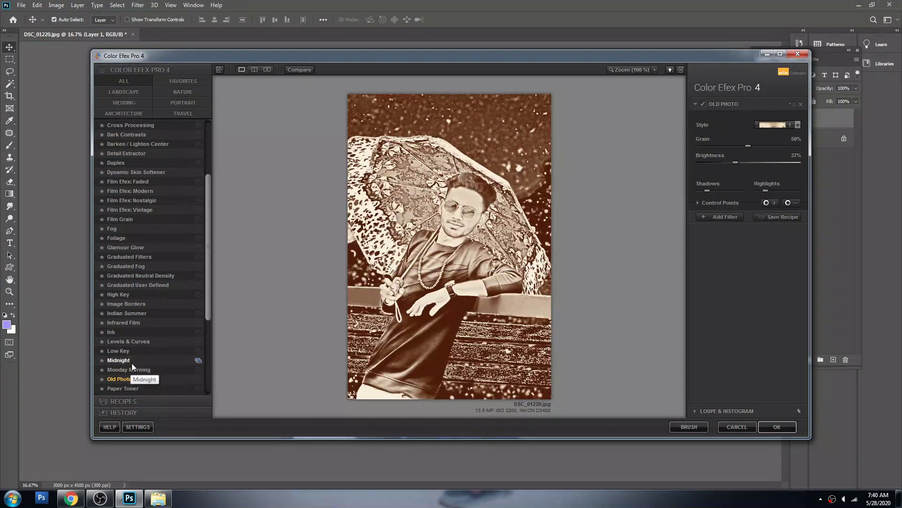
click(122, 377)
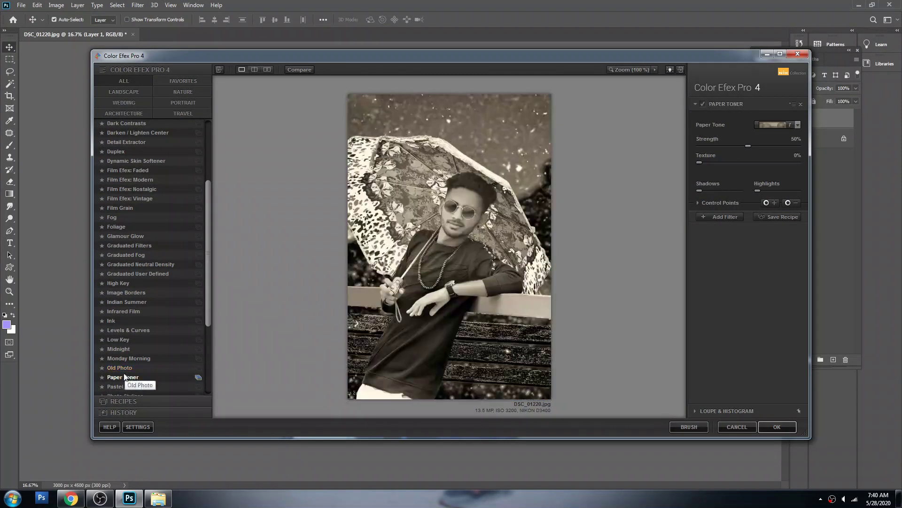
scroll(121, 367, down, 2)
Step: Preview the Pastel, Polarization, Reflector Efex and Remove Color Cast filters
click(119, 359)
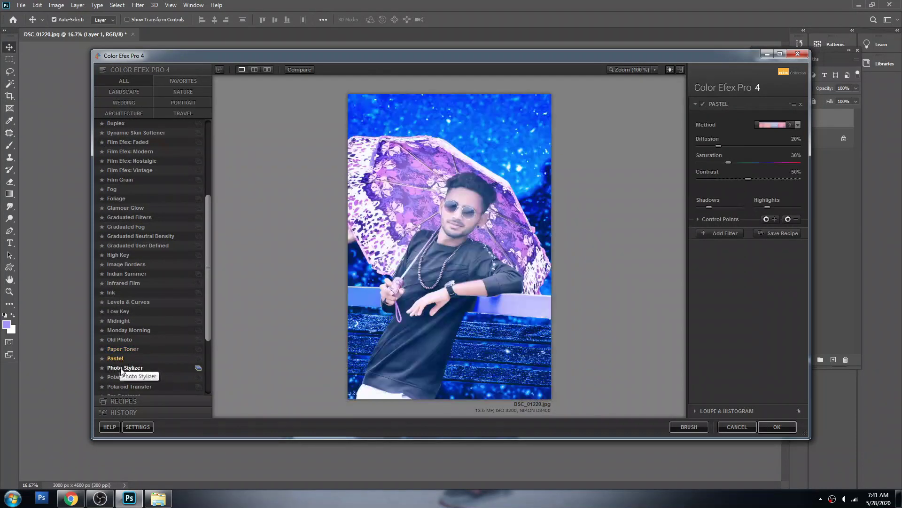
click(122, 378)
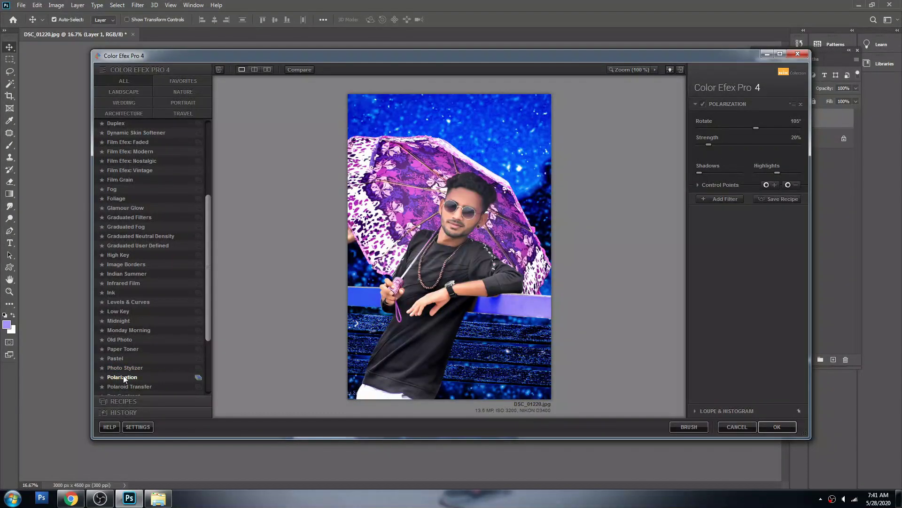
scroll(123, 375, down, 1)
scroll(123, 376, down, 1)
click(124, 377)
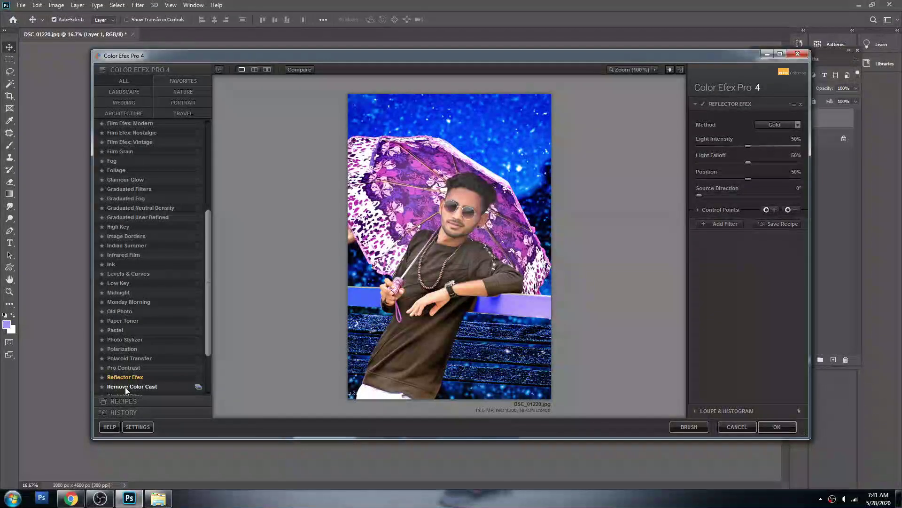
click(125, 388)
scroll(128, 378, down, 2)
scroll(126, 357, down, 2)
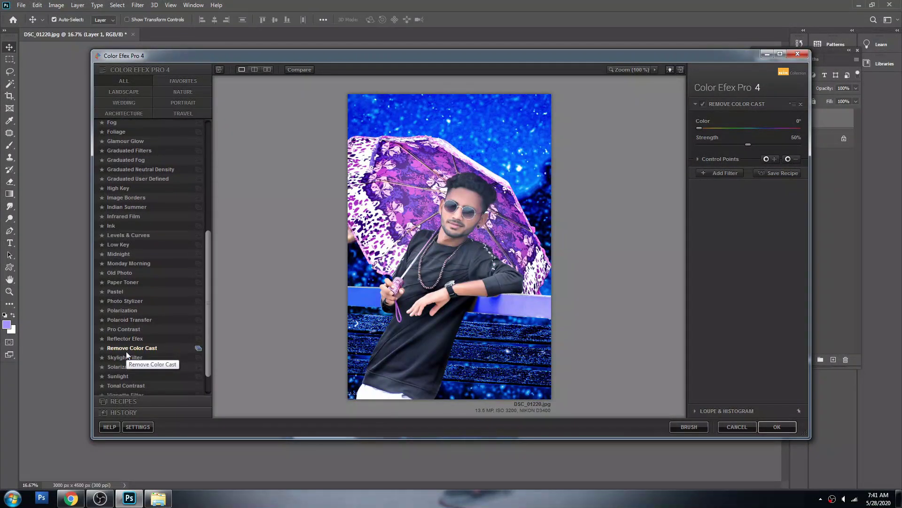
scroll(125, 350, down, 1)
Step: Preview Skylight, Solarization, Sunlight, Tonal Contrast and Vignette Filter, ending on Vignette: Blur
click(126, 353)
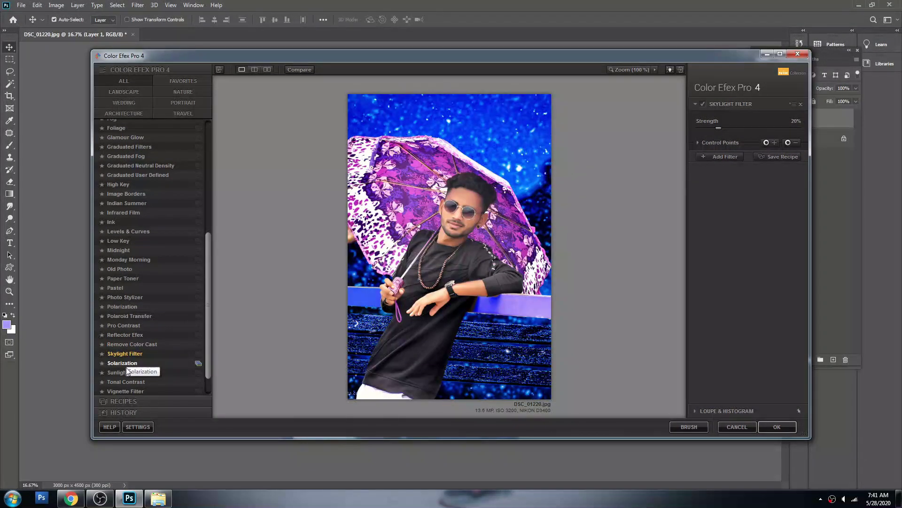
click(120, 363)
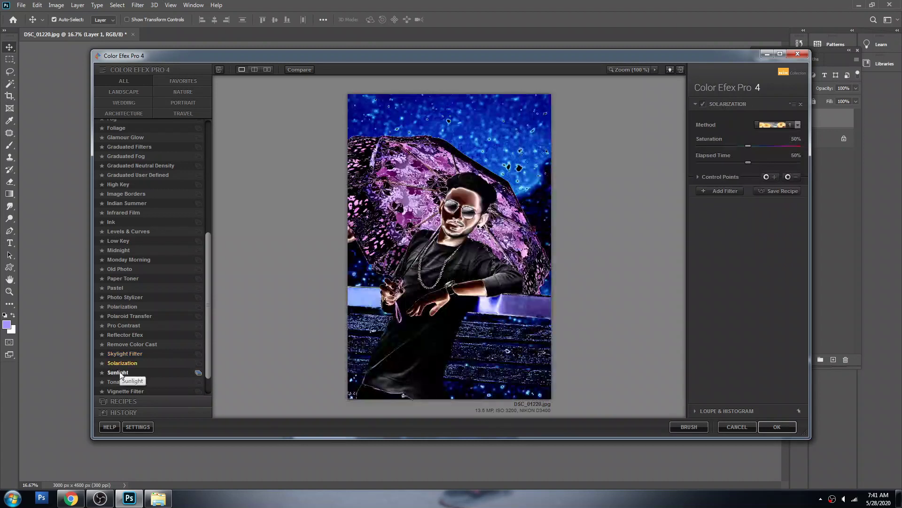
scroll(136, 341, down, 1)
scroll(137, 340, down, 2)
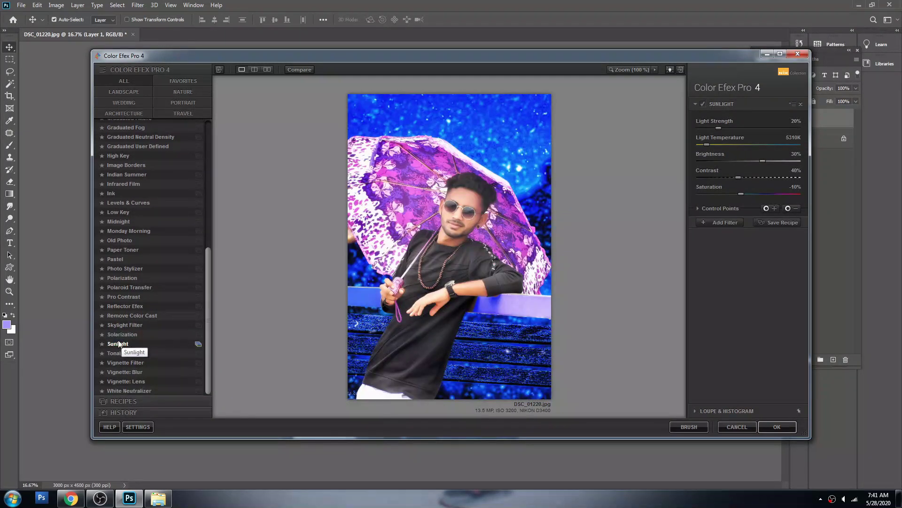
click(118, 336)
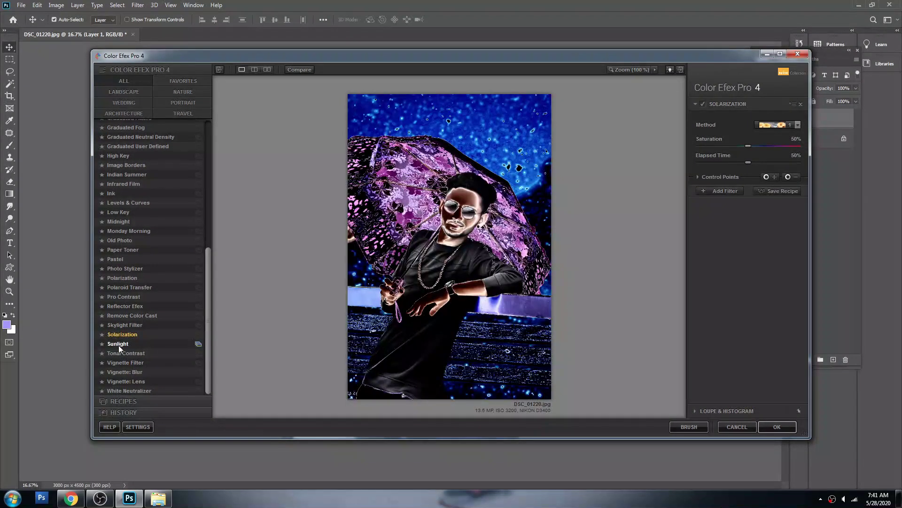
click(118, 345)
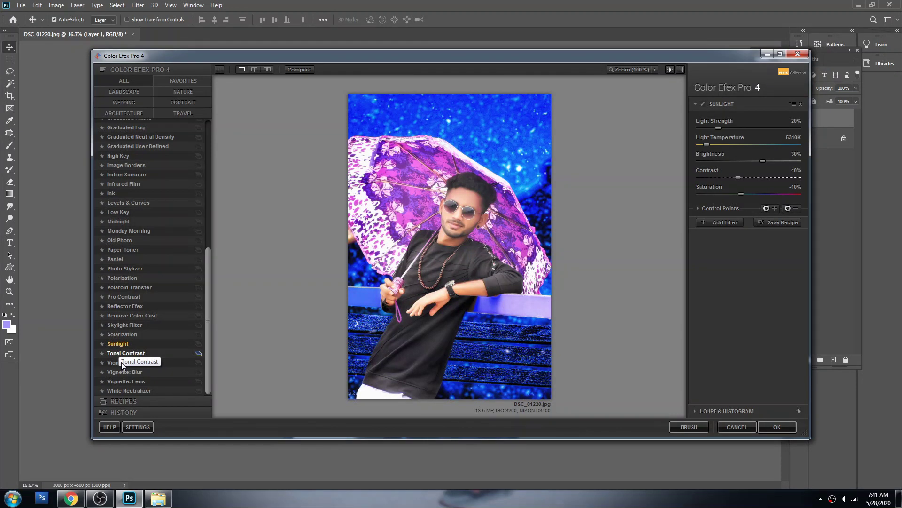
click(123, 355)
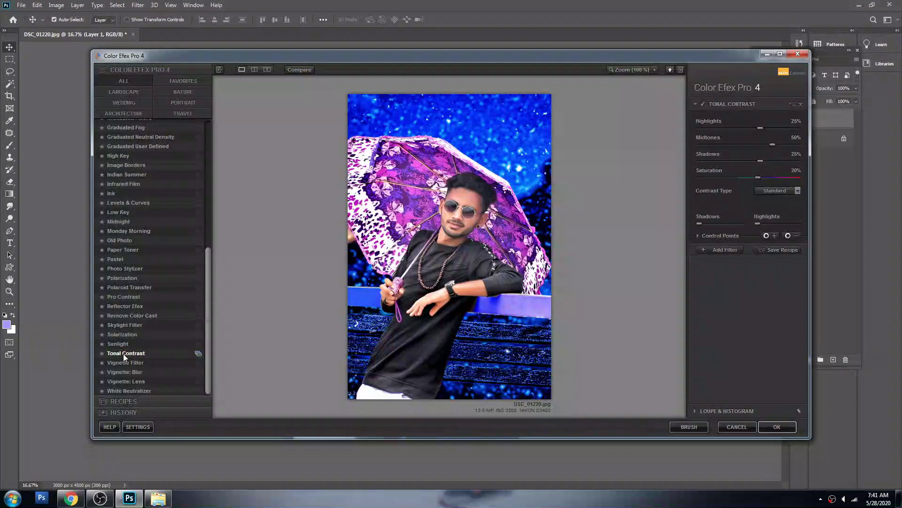
click(123, 360)
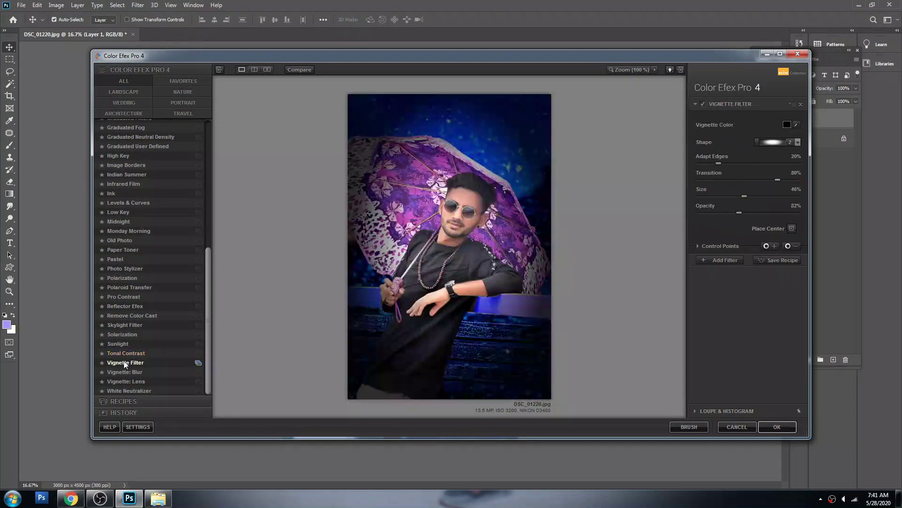
click(125, 371)
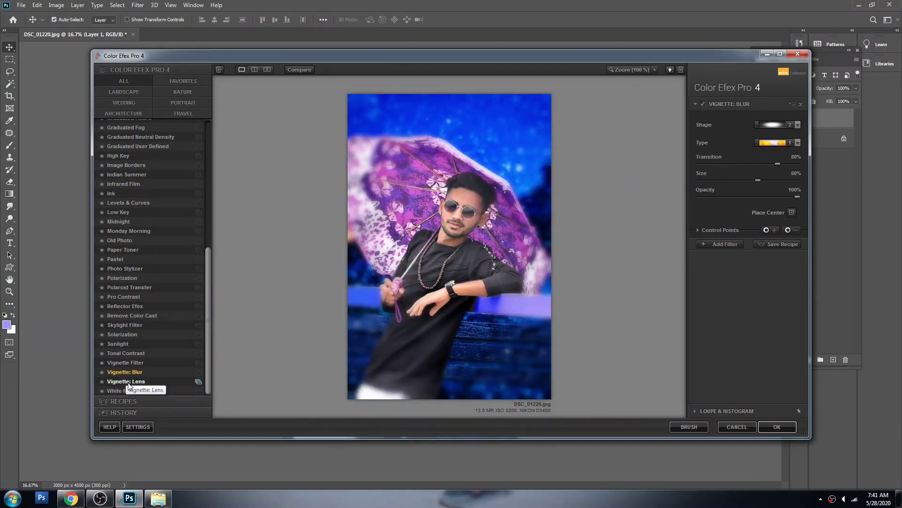
Step: Try Vignette: Lens at 58% size, 2% brightness, -4% amount, then preview White Neutralizer
click(128, 382)
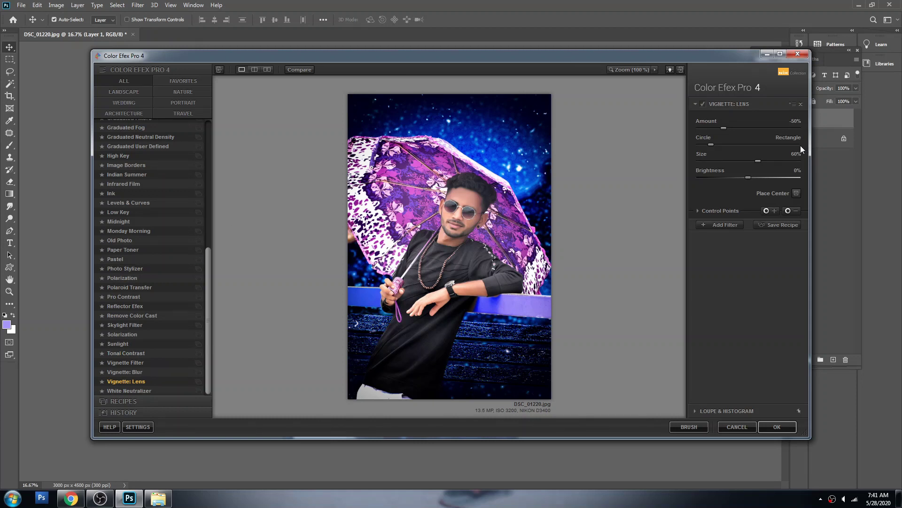
click(771, 160)
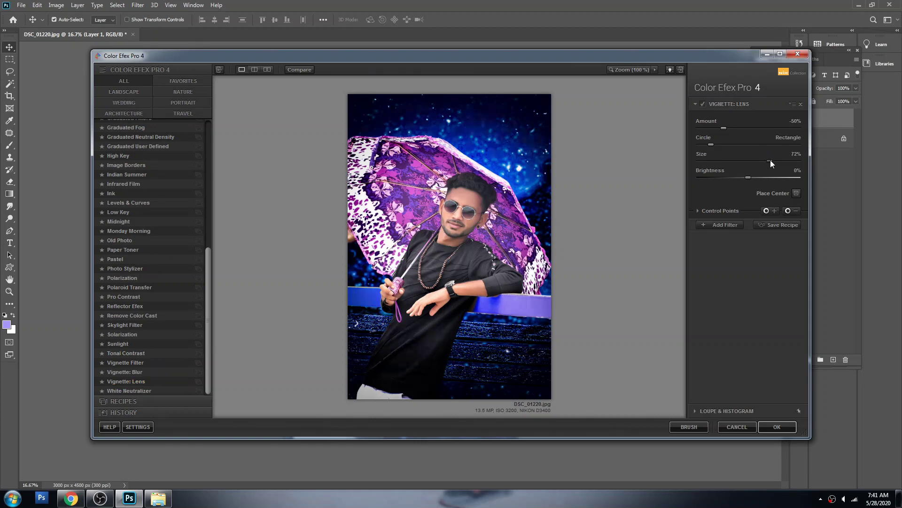
drag(761, 164, 744, 178)
click(758, 178)
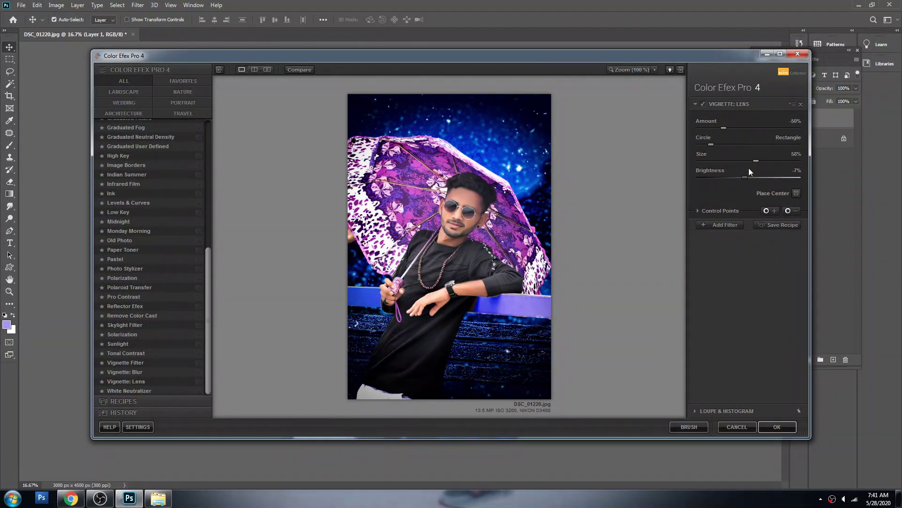
click(749, 176)
mouse_move(737, 128)
mouse_down()
mouse_move(747, 129)
mouse_move(718, 136)
mouse_up()
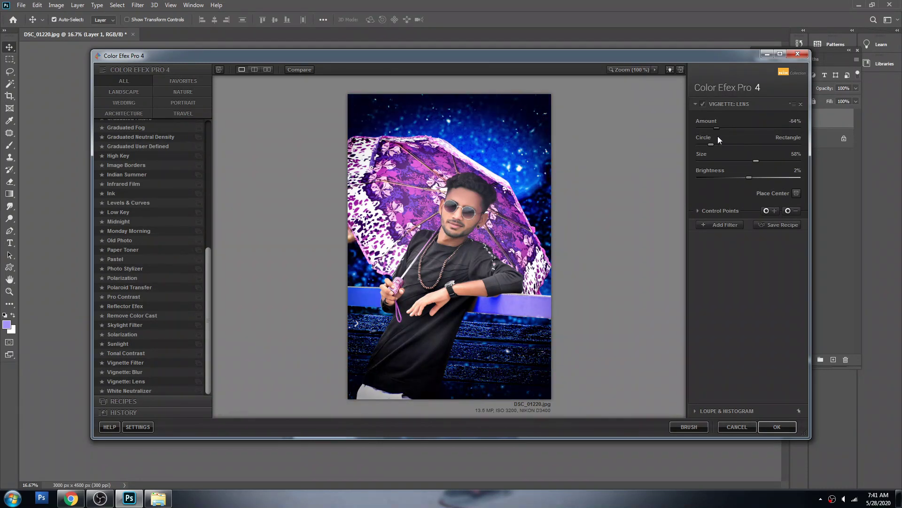
click(127, 390)
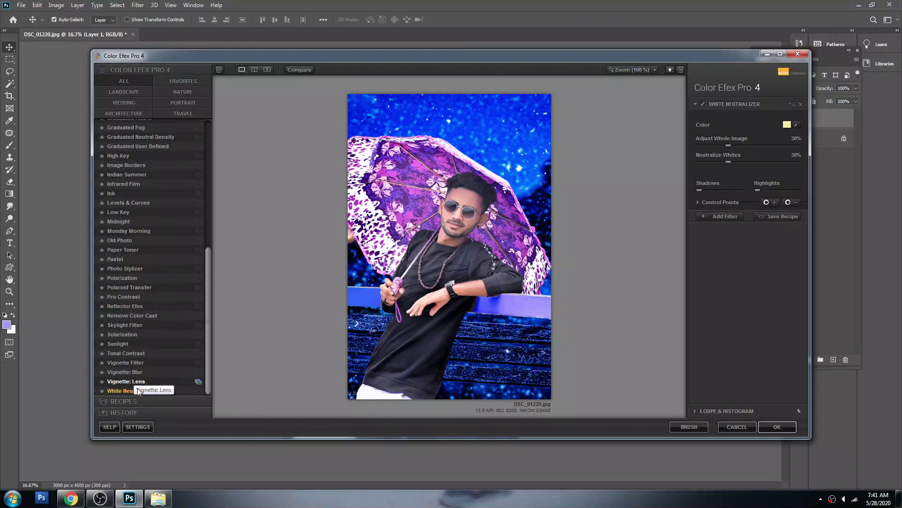
Step: Preview Bi-Color Filters, Bi-Color User Defined, Brilliance / Warmth, Classical Soft Focus and Color Stylizer
scroll(137, 388, up, 2)
scroll(188, 346, up, 3)
scroll(169, 282, up, 3)
scroll(173, 212, up, 1)
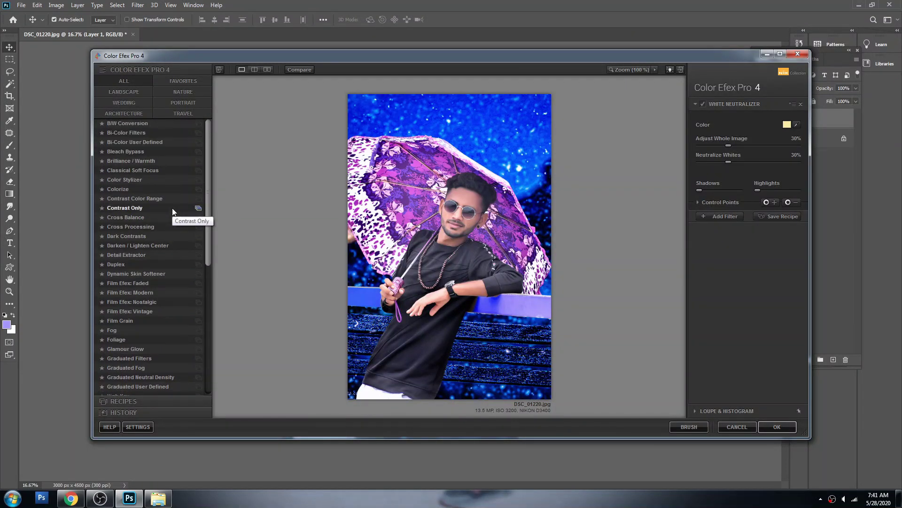
click(157, 132)
click(157, 144)
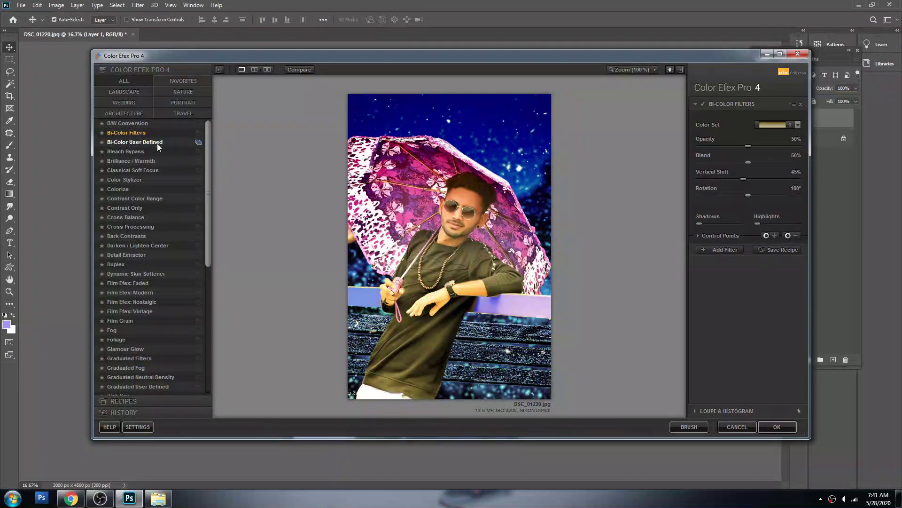
click(150, 162)
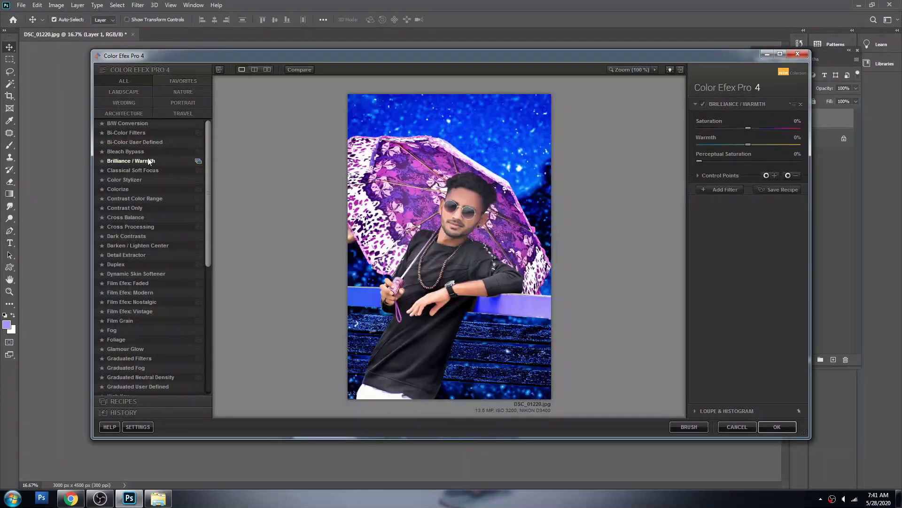
click(142, 170)
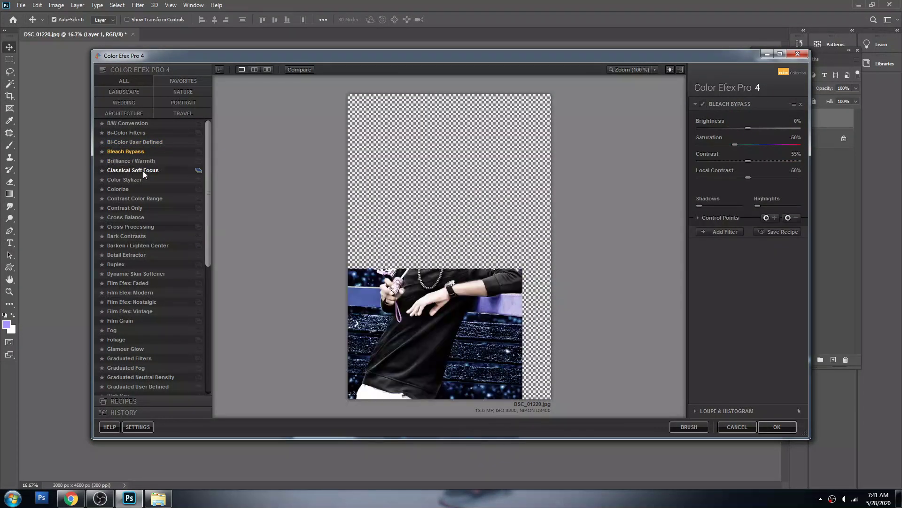
click(136, 180)
Step: Preview Colorize, Contrast Color Range, Contrast Only, Cross Balance and Cross Processing, ending on Dark Contrasts
click(134, 188)
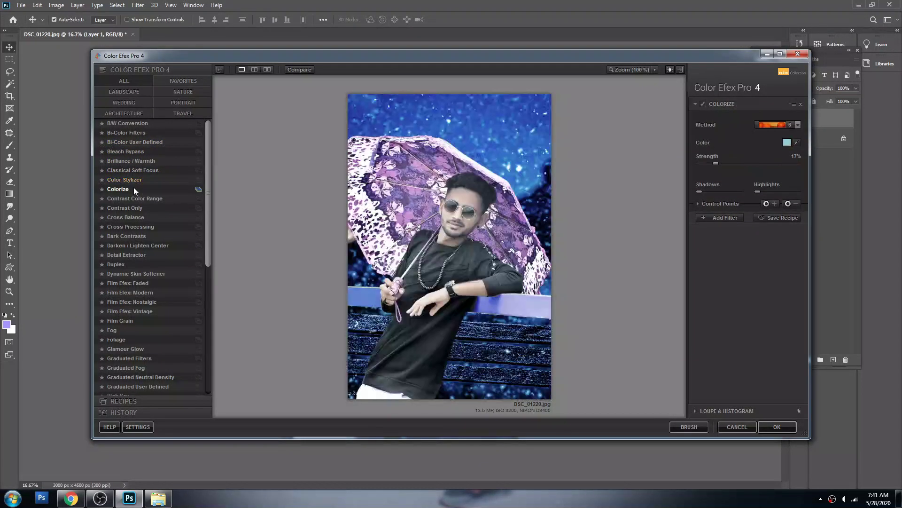
click(133, 198)
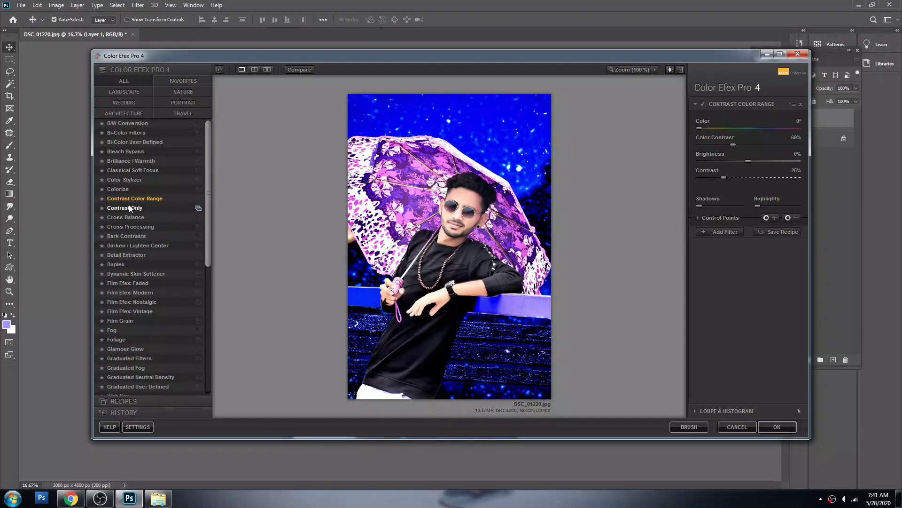
click(129, 208)
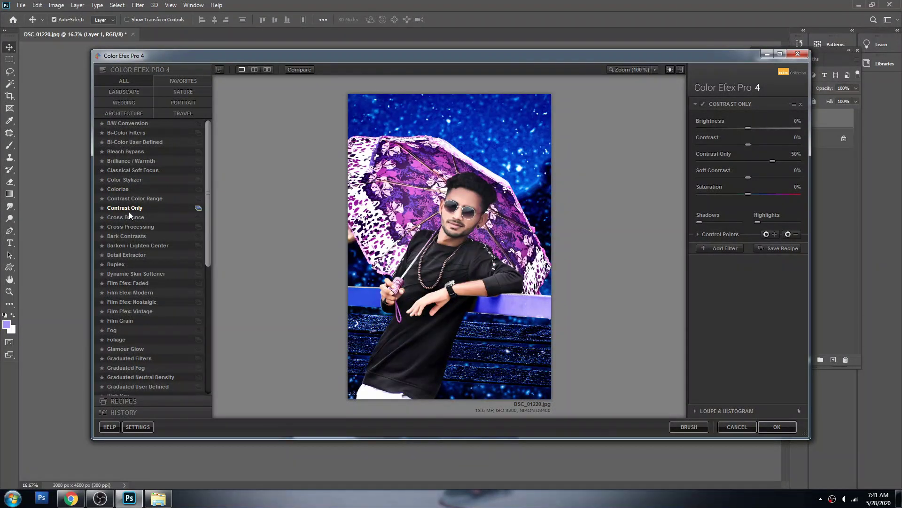
click(128, 217)
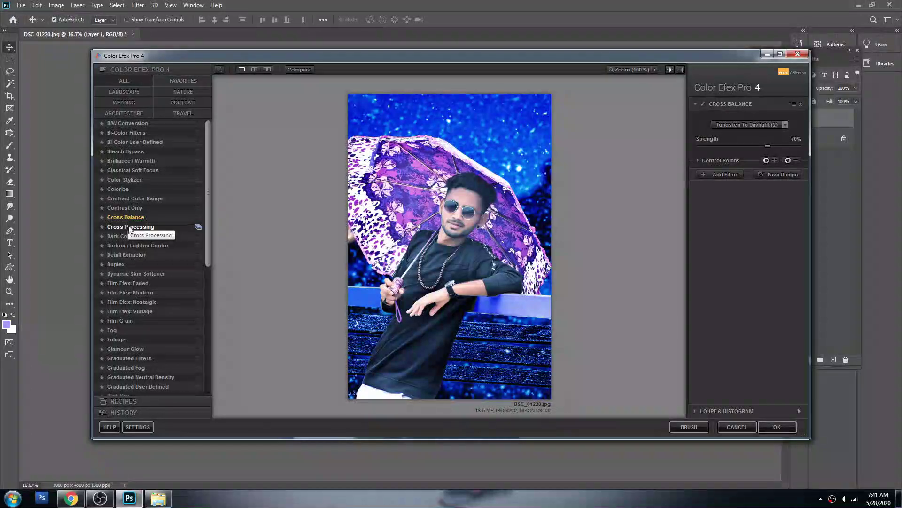
click(129, 228)
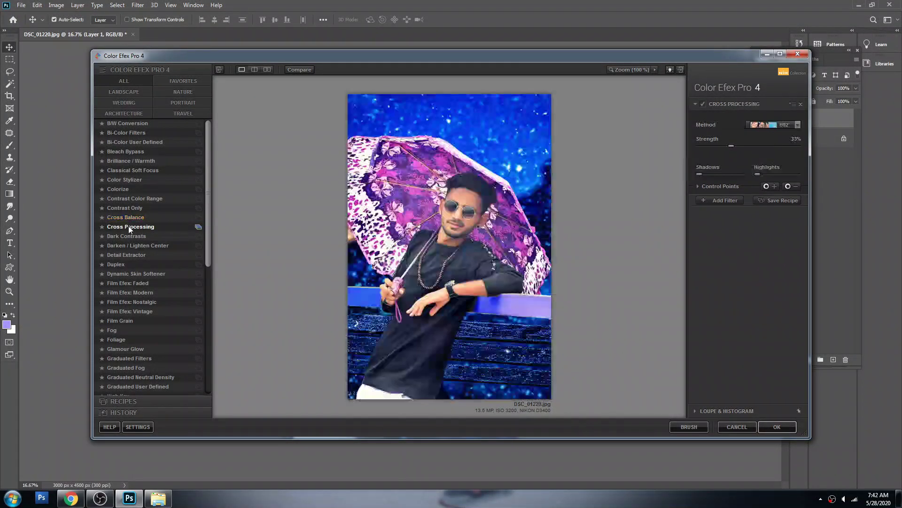
click(133, 237)
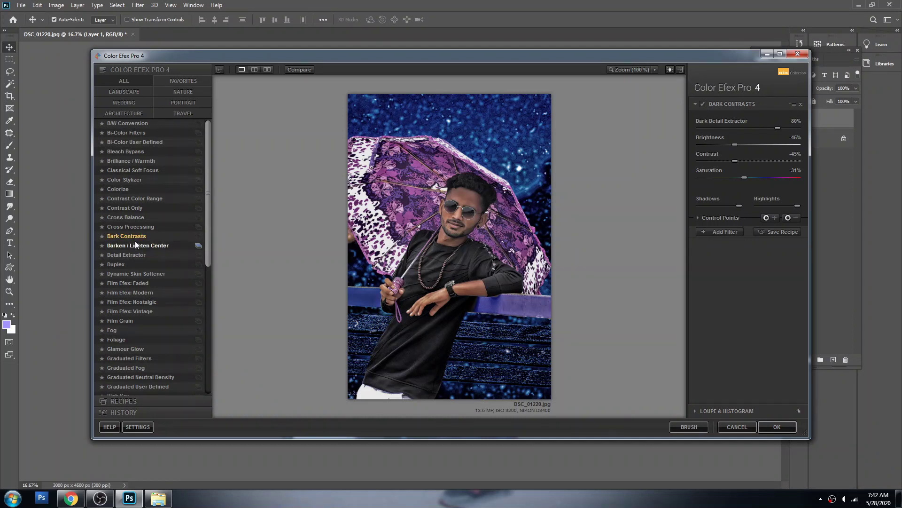
Step: Set Dark Contrasts to -28% brightness and -23% contrast, then apply it to the layer
click(135, 242)
click(134, 237)
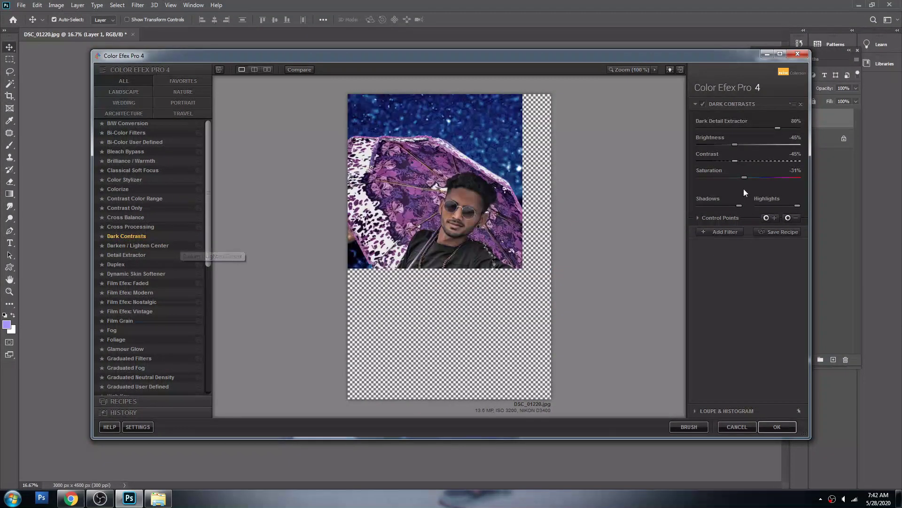
click(749, 144)
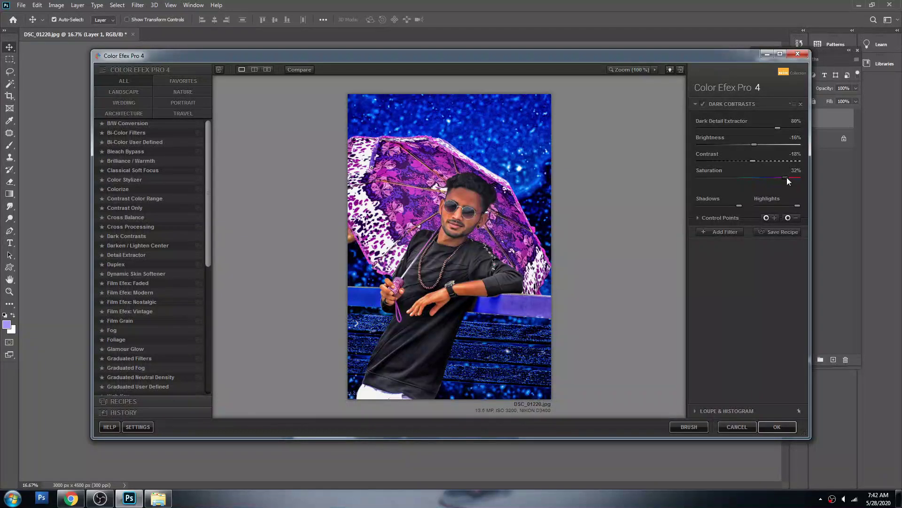
drag(749, 146, 743, 146)
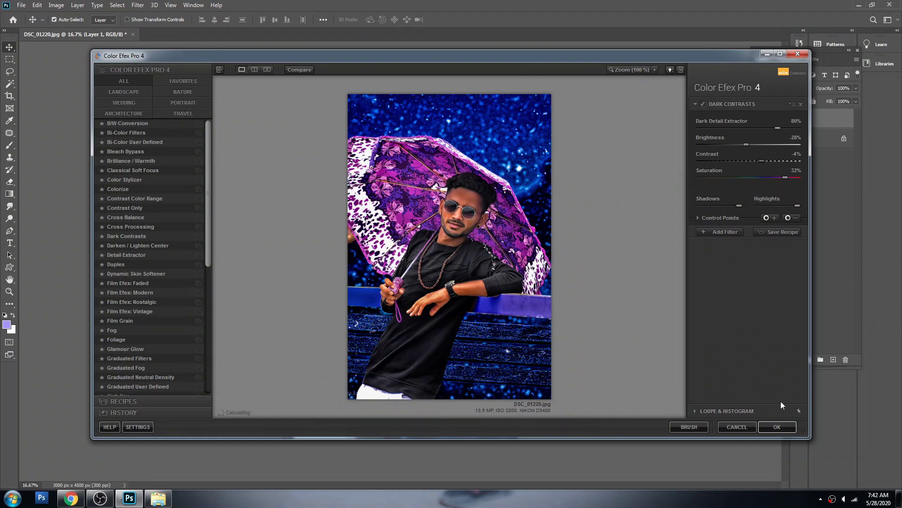
drag(762, 161, 750, 163)
click(784, 430)
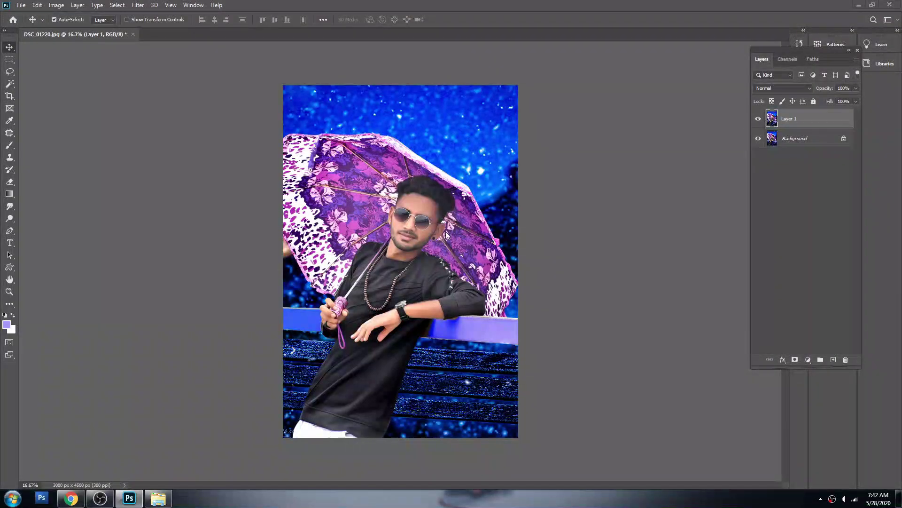
Step: Run the Color Efex filter again on Layer 1 with Ctrl+F and save the result
click(137, 5)
click(436, 145)
key(ctrl+alt+f)
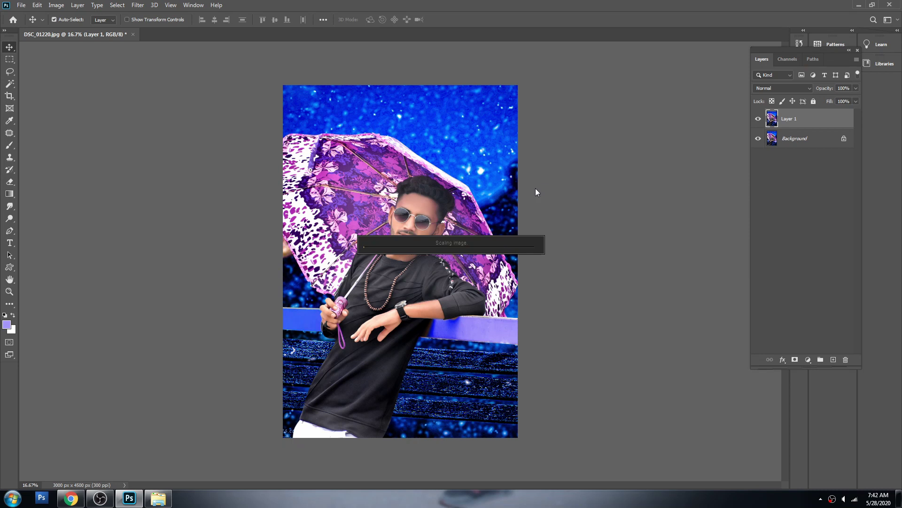
key(ctrl+f)
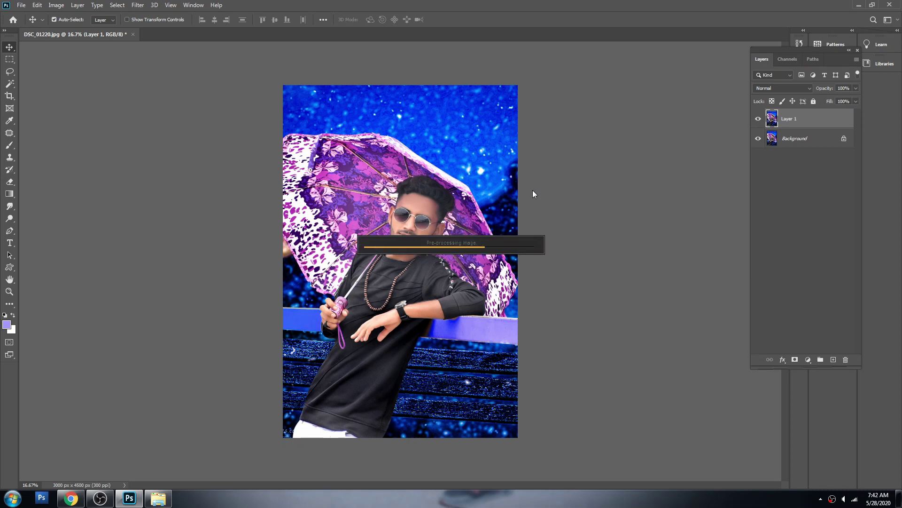
key(ctrl+s)
Step: Erase Layer 1 over the cheek, chin and umbrella-holding hand with a 400 px Eraser
scroll(417, 216, up, 1)
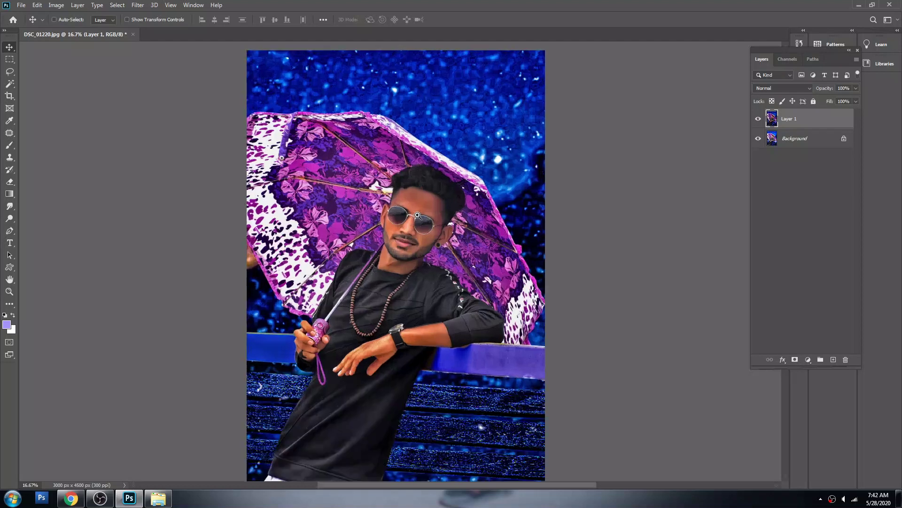
scroll(417, 215, up, 2)
key(e)
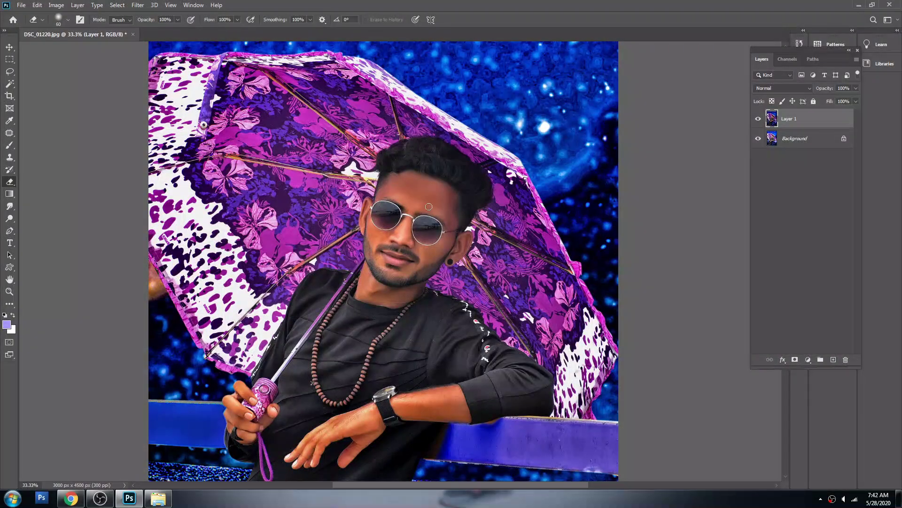
key(bracketright)
key(bracketright)
key(bracketright)
key(bracketright)
key(bracketright)
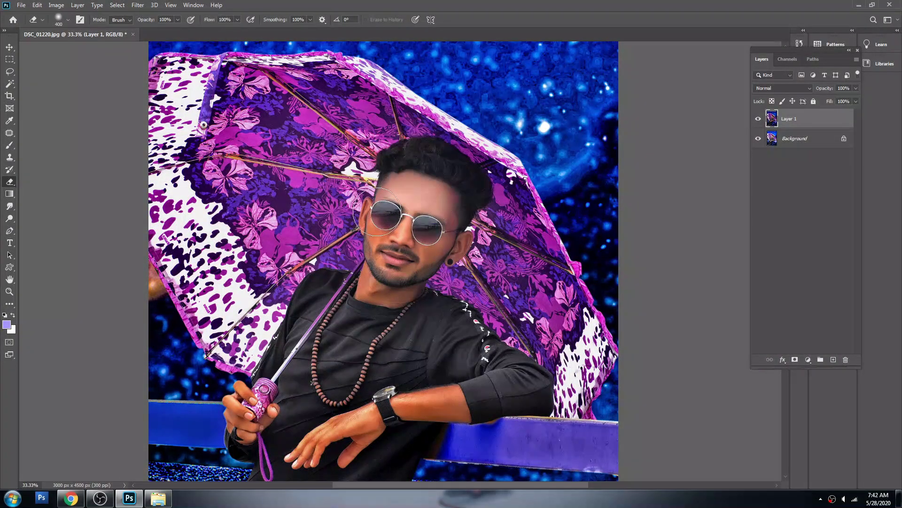
drag(387, 214, 452, 258)
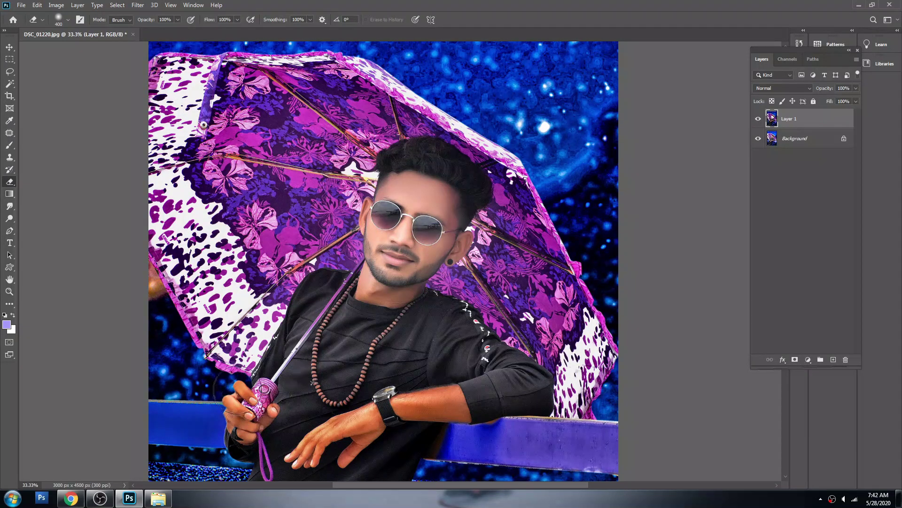
mouse_move(220, 395)
mouse_down()
mouse_move(272, 416)
mouse_move(417, 399)
mouse_move(328, 441)
mouse_up()
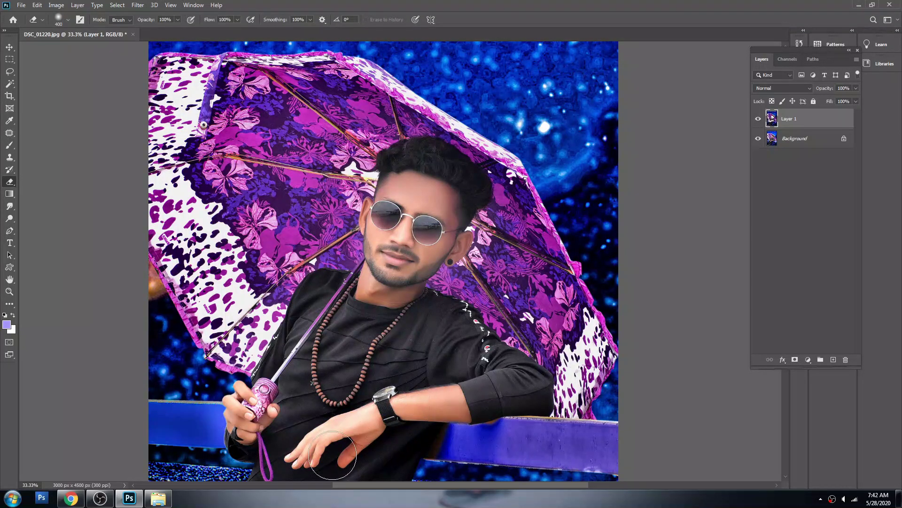
drag(347, 443, 381, 363)
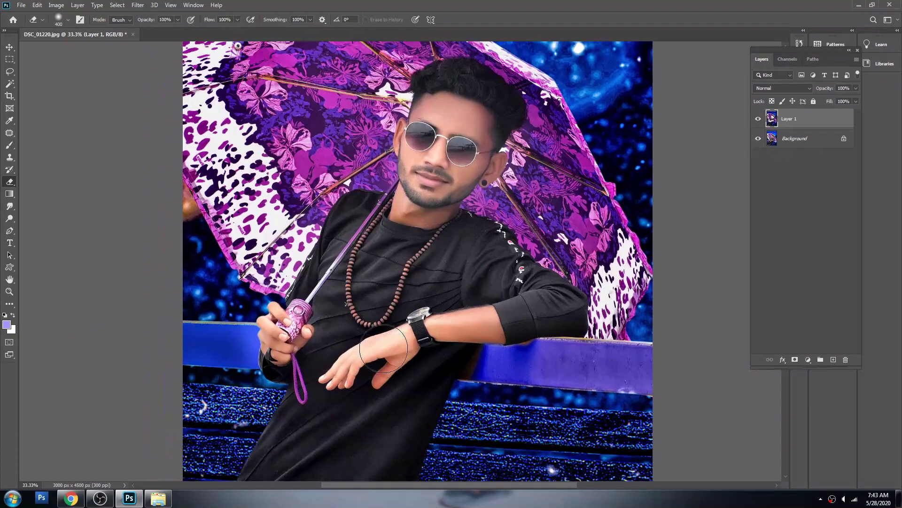
key(v)
key(ctrl+minus)
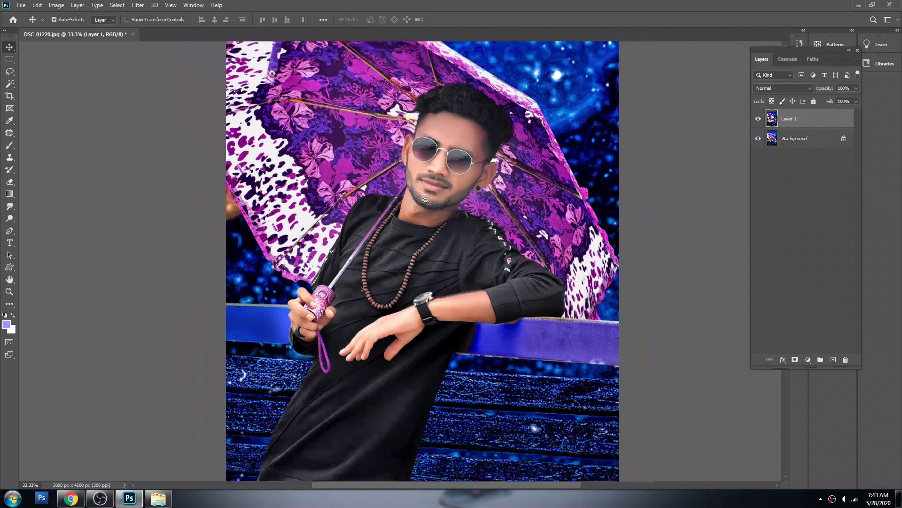
Step: Apply Levels to the Background layer and dodge the face and neck brighter
right_click(429, 213)
click(430, 212)
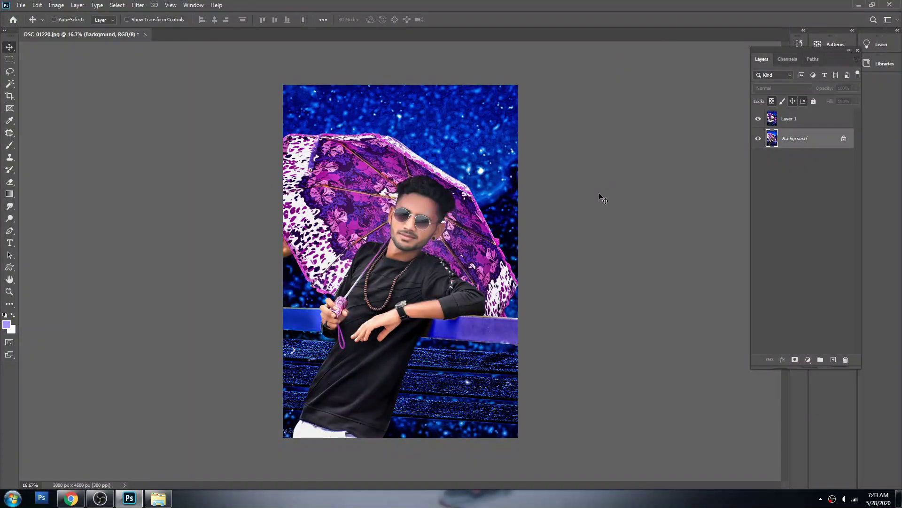
key(ctrl+l)
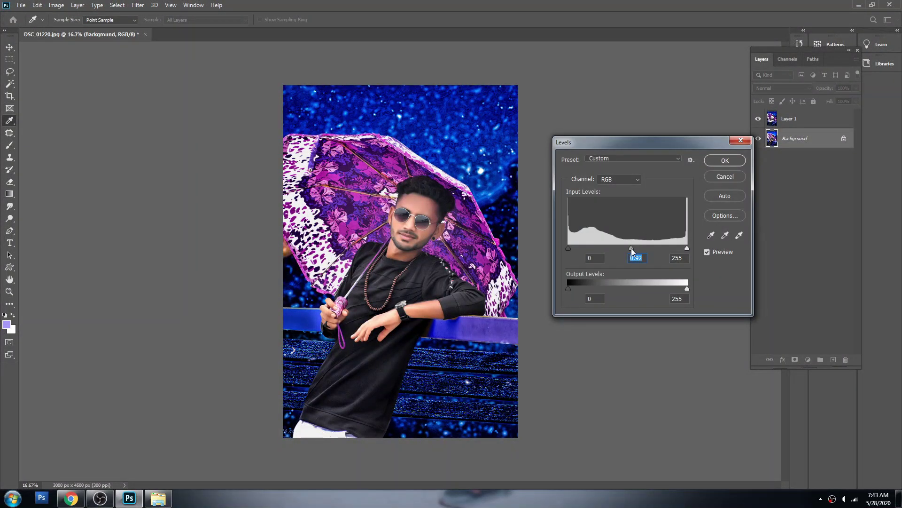
key(Return)
key(ctrl+plus)
key(o)
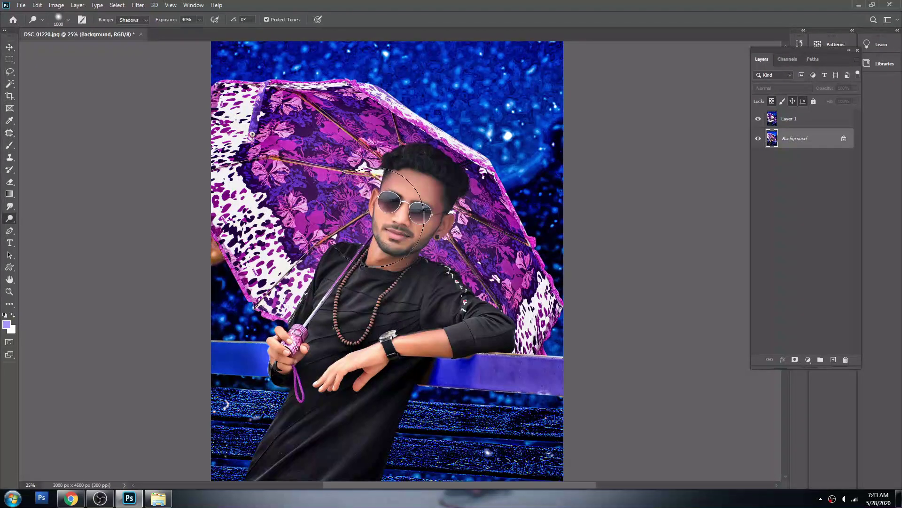
drag(400, 231, 384, 256)
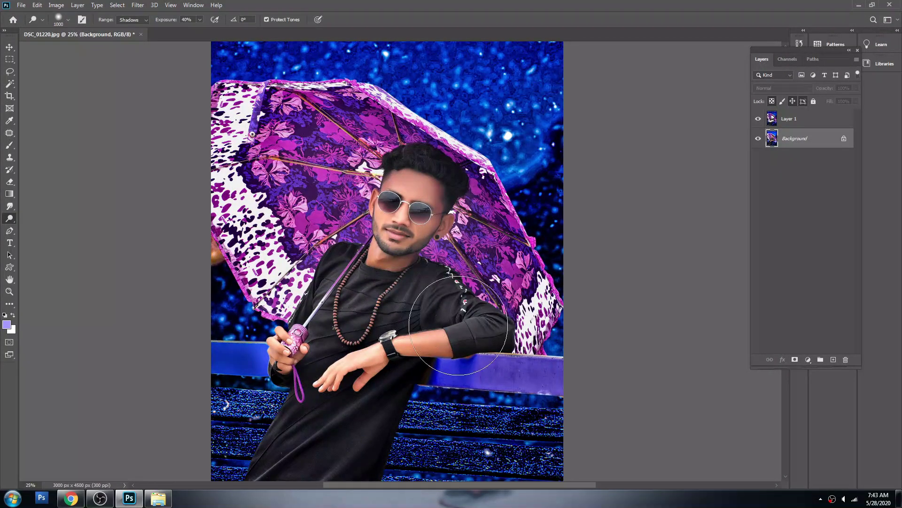
Step: Merge Layer 1 into the Background and duplicate the result as a new layer
key(e)
key(alt+bracketright)
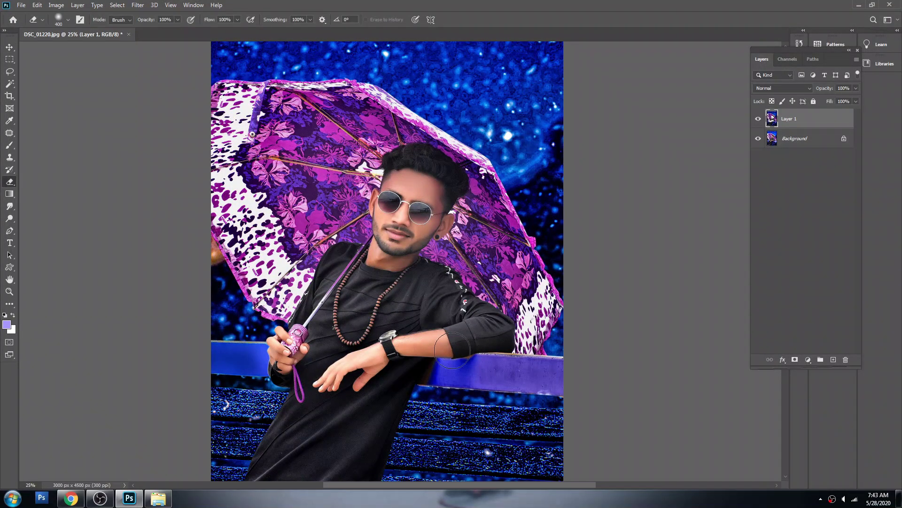
key(v)
key(ctrl+e)
scroll(405, 210, up, 1)
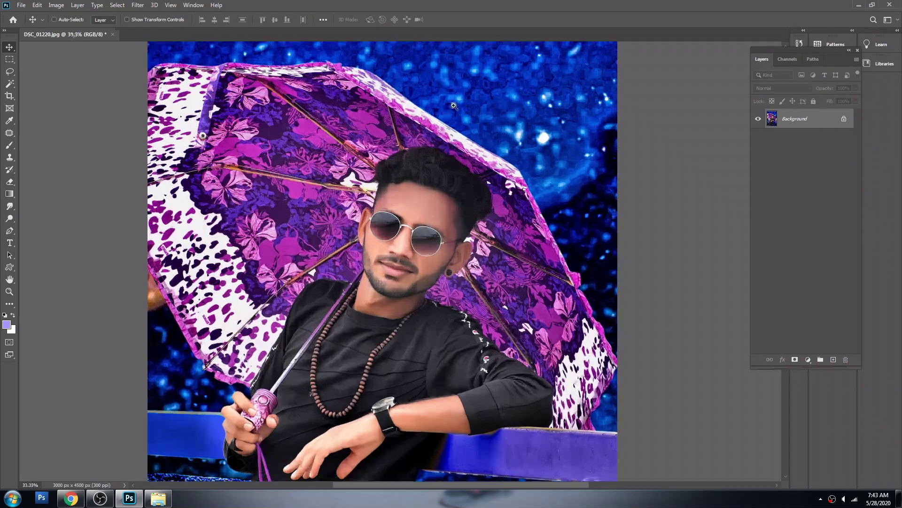
scroll(395, 206, up, 1)
scroll(366, 197, up, 1)
scroll(345, 193, down, 1)
scroll(345, 194, down, 1)
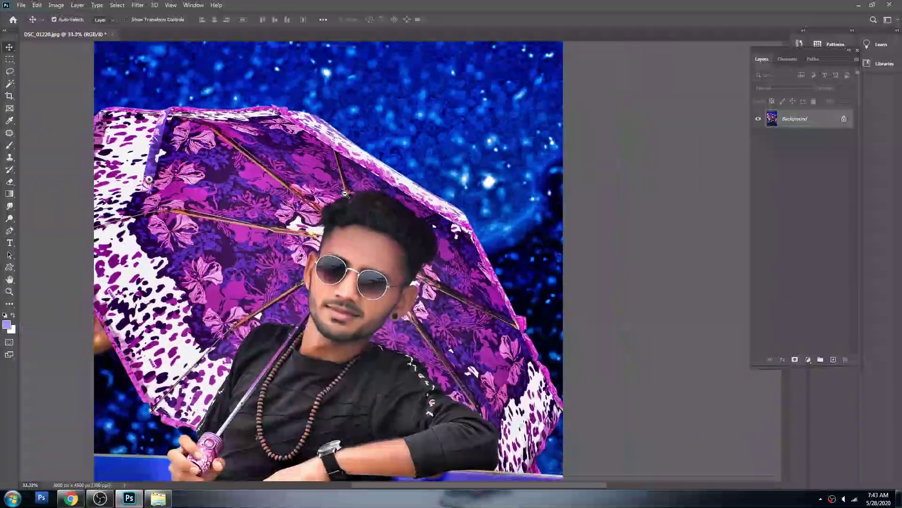
scroll(344, 207, down, 1)
scroll(342, 218, down, 1)
scroll(341, 228, up, 1)
scroll(342, 228, up, 1)
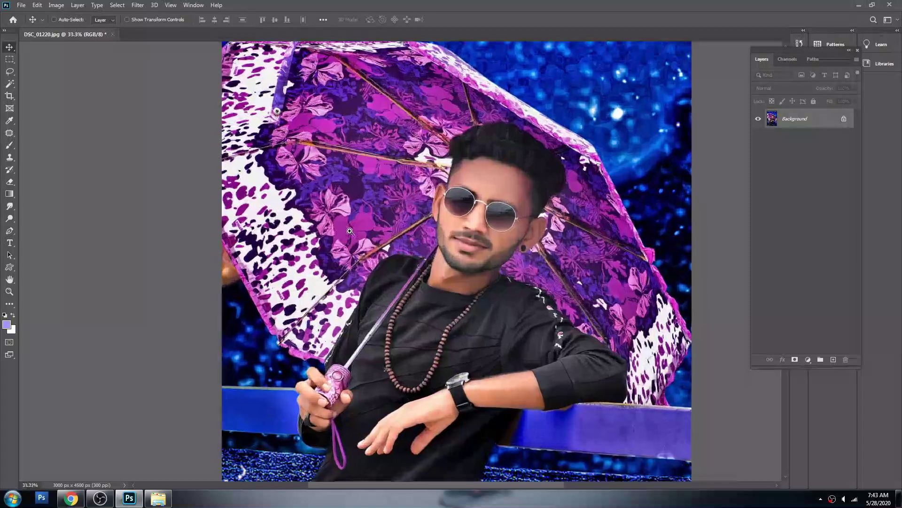
key(ctrl+j)
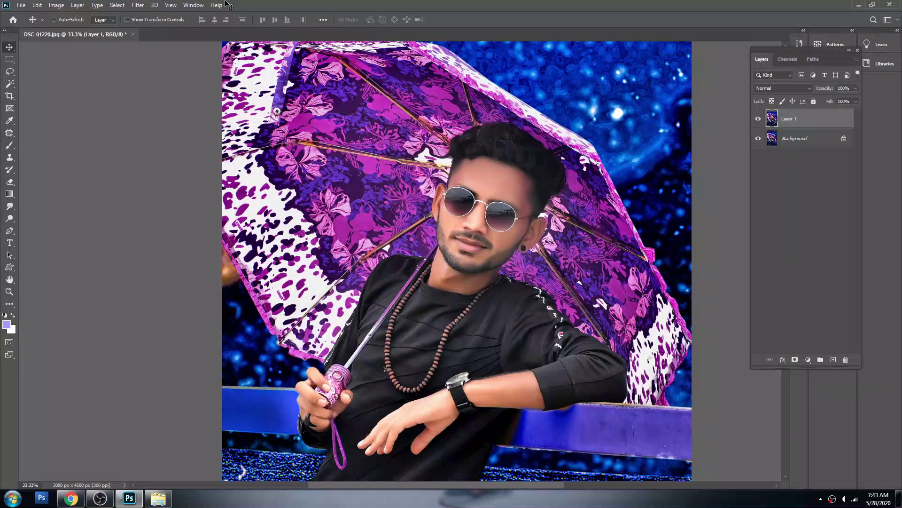
click(140, 5)
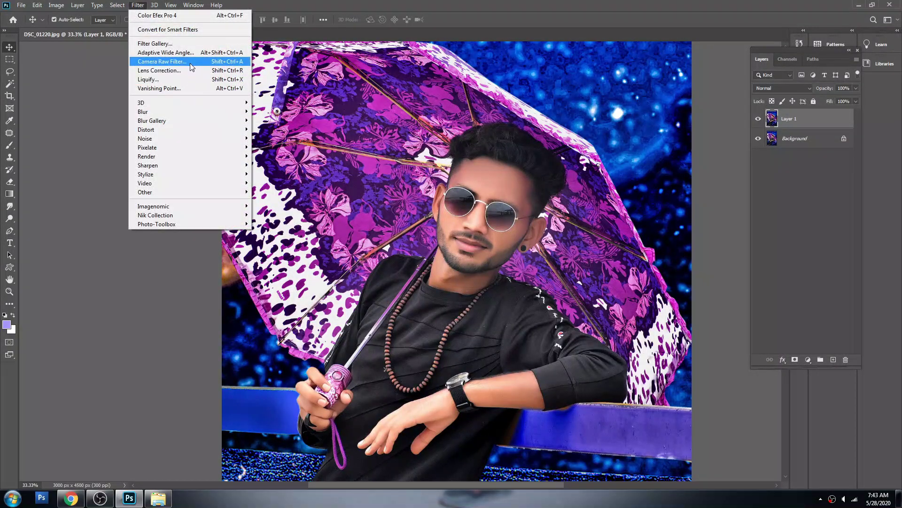
Step: Open the Camera Raw Filter with Temperature -19 and Tint +11, trying a little Dehaze
click(160, 61)
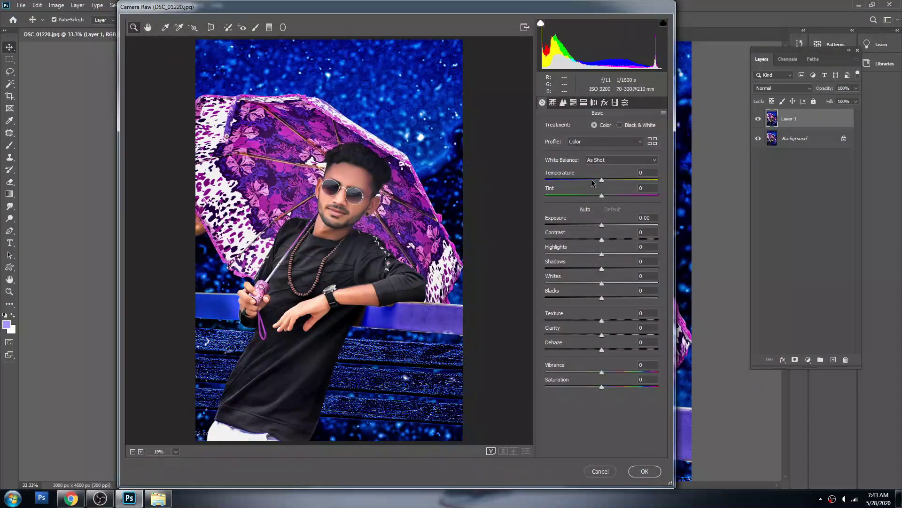
mouse_move(593, 183)
mouse_down()
mouse_move(585, 196)
mouse_move(625, 196)
mouse_up()
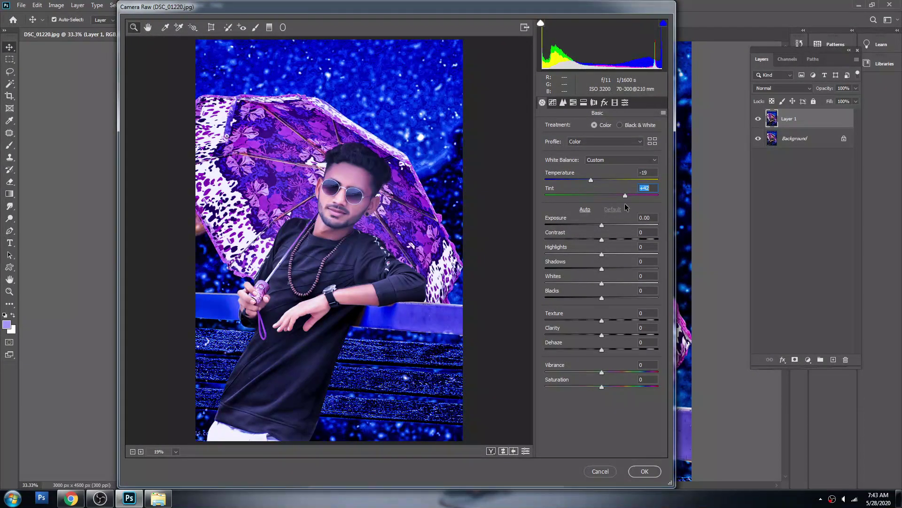
text(0)
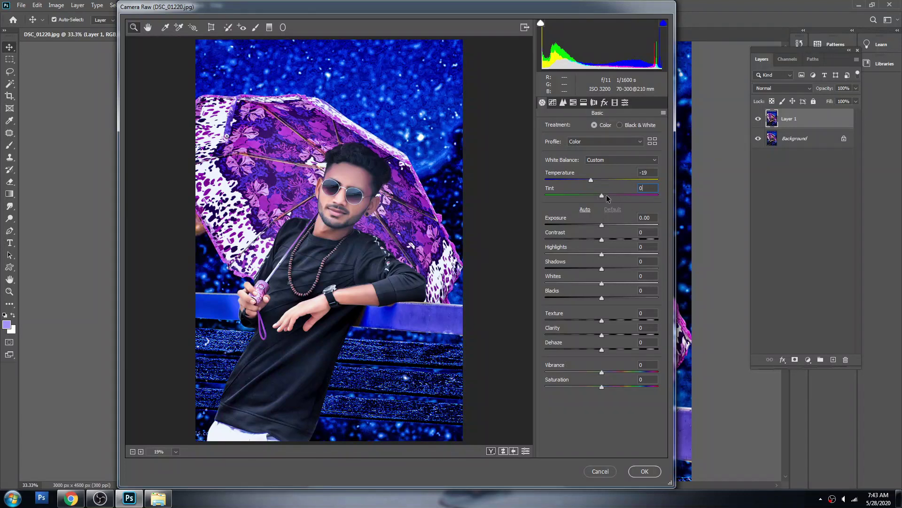
drag(607, 194, 608, 194)
drag(602, 349, 595, 351)
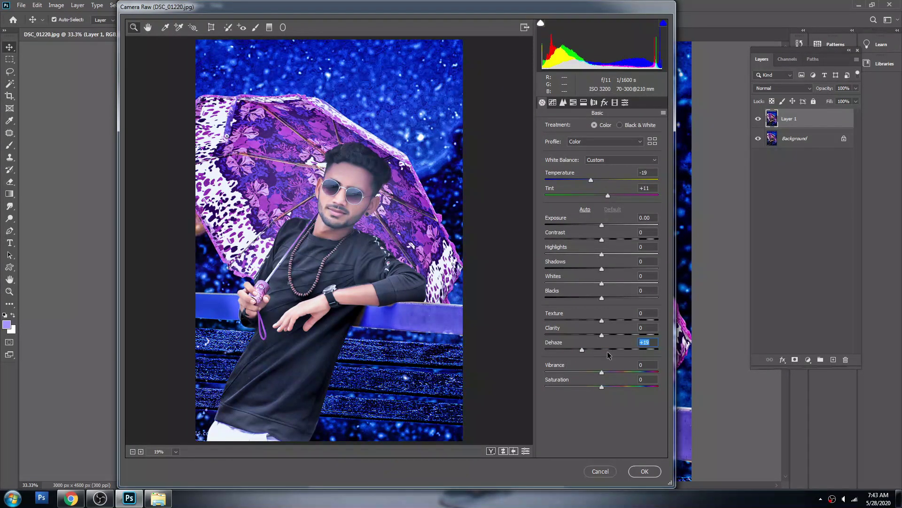
text(0)
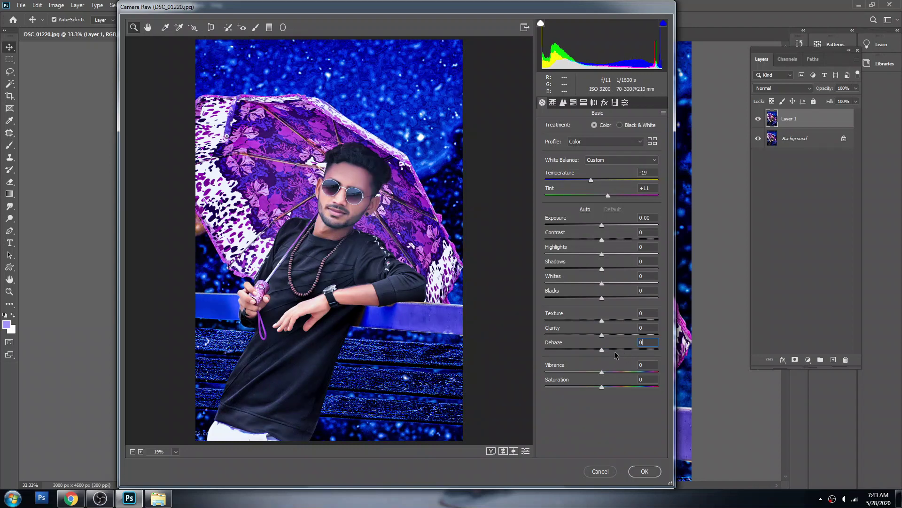
click(613, 351)
Step: Push Dehaze to +100 and raise Clarity and Texture in Camera Raw
mouse_move(616, 349)
mouse_down()
mouse_move(660, 350)
mouse_move(631, 339)
mouse_move(658, 340)
mouse_up()
click(617, 334)
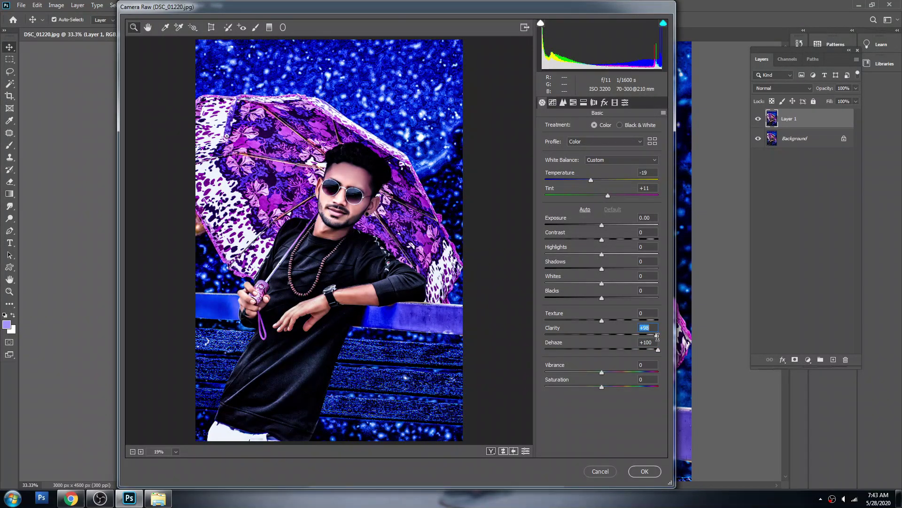
double_click(656, 335)
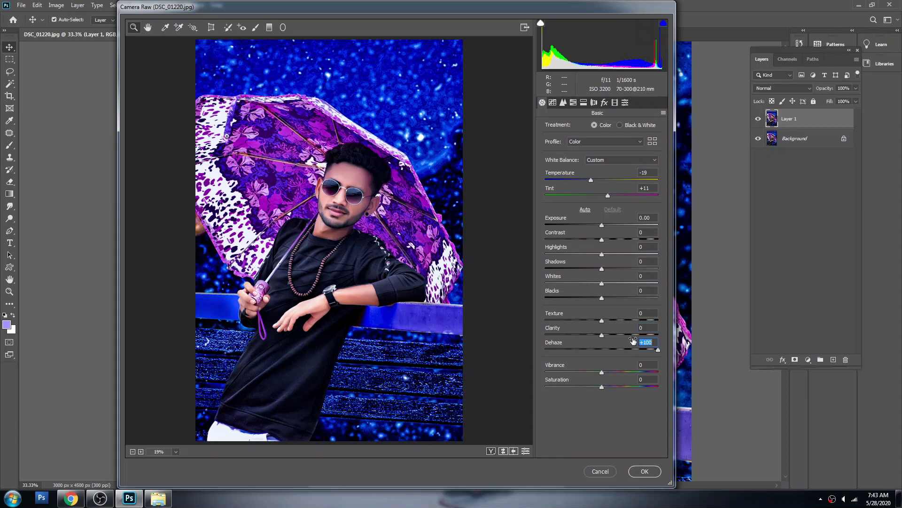
click(628, 335)
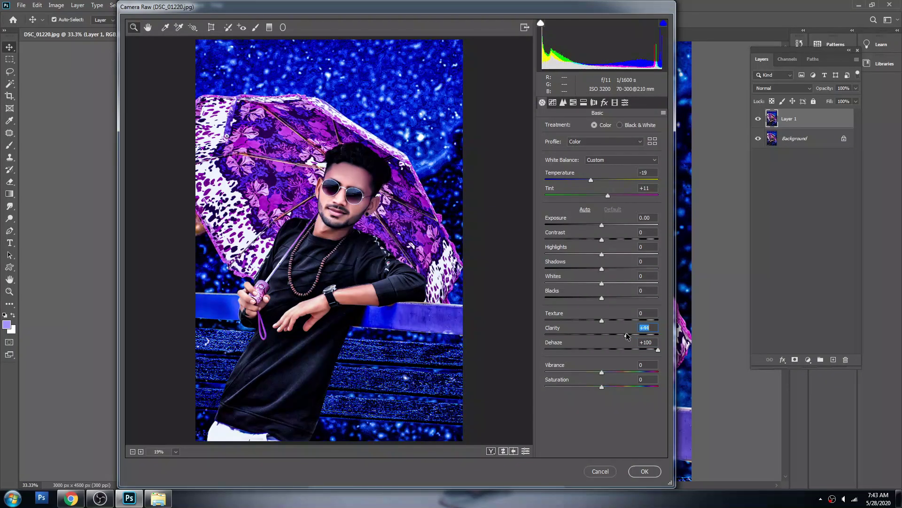
click(625, 320)
drag(625, 323, 644, 328)
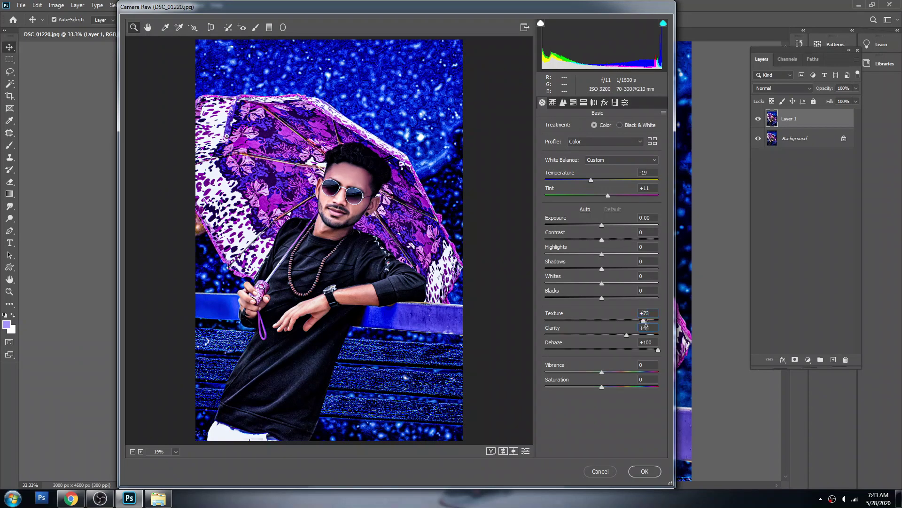
click(645, 327)
Step: Set Whites -100, Shadows +24, Vibrance +15, finish Texture higher, and apply the filter
drag(602, 283, 546, 285)
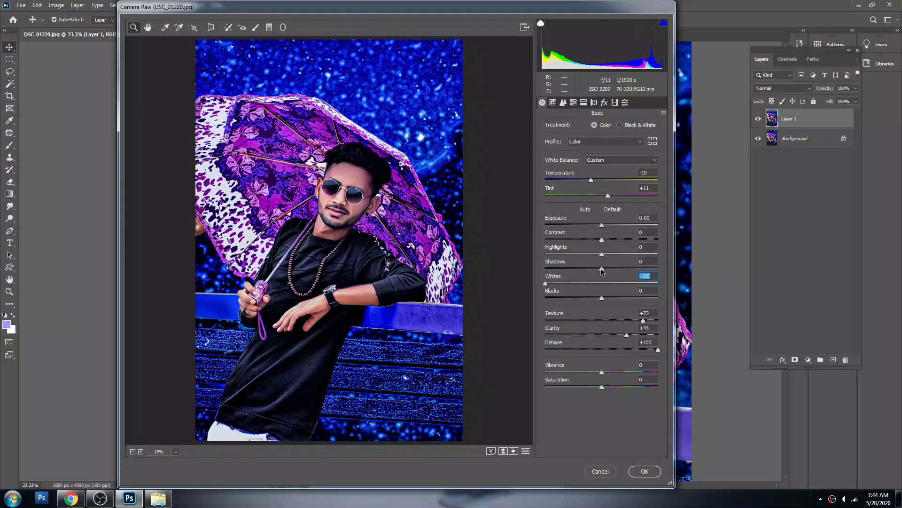
drag(601, 268, 610, 269)
click(601, 254)
click(601, 239)
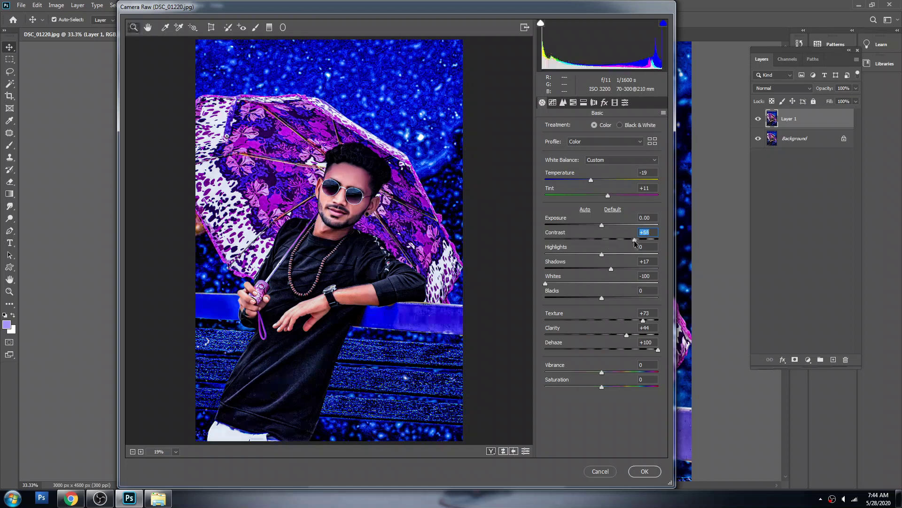
text(0)
click(602, 226)
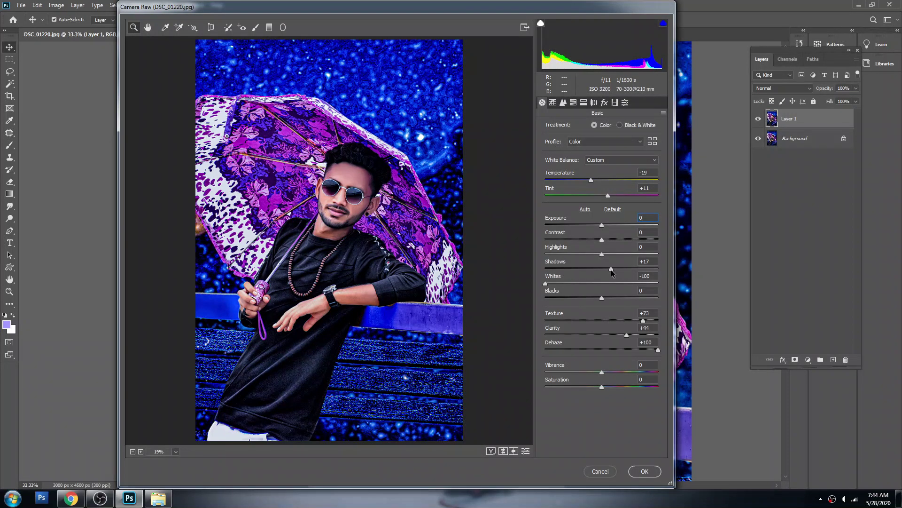
mouse_move(611, 269)
mouse_down()
mouse_move(634, 269)
mouse_move(618, 277)
mouse_up()
drag(642, 321, 650, 336)
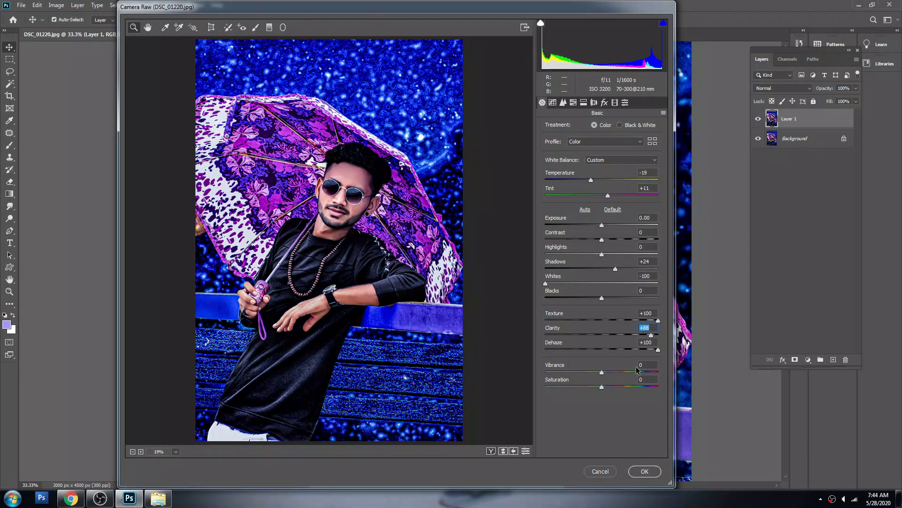
click(616, 385)
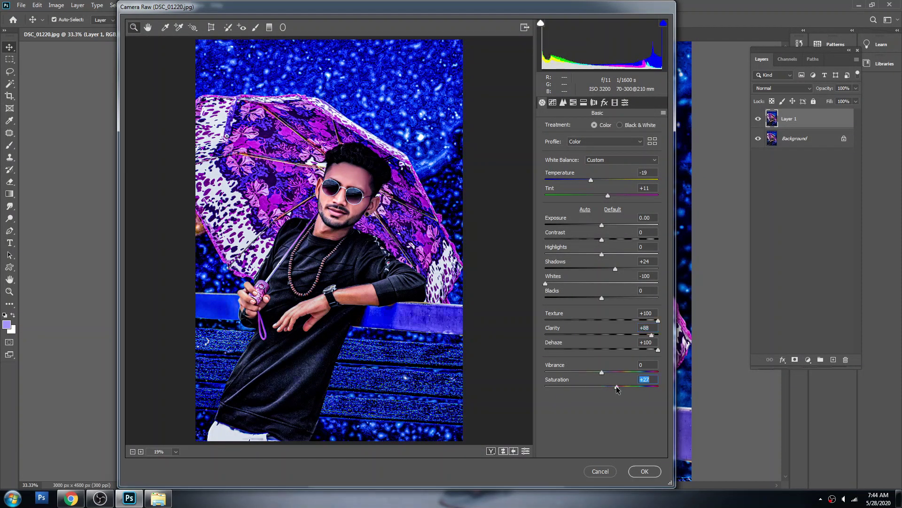
drag(602, 372, 610, 371)
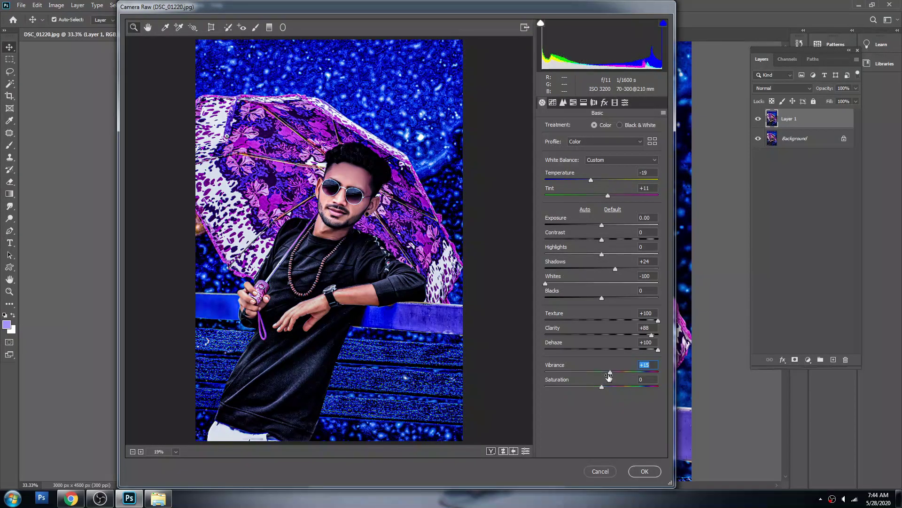
click(645, 472)
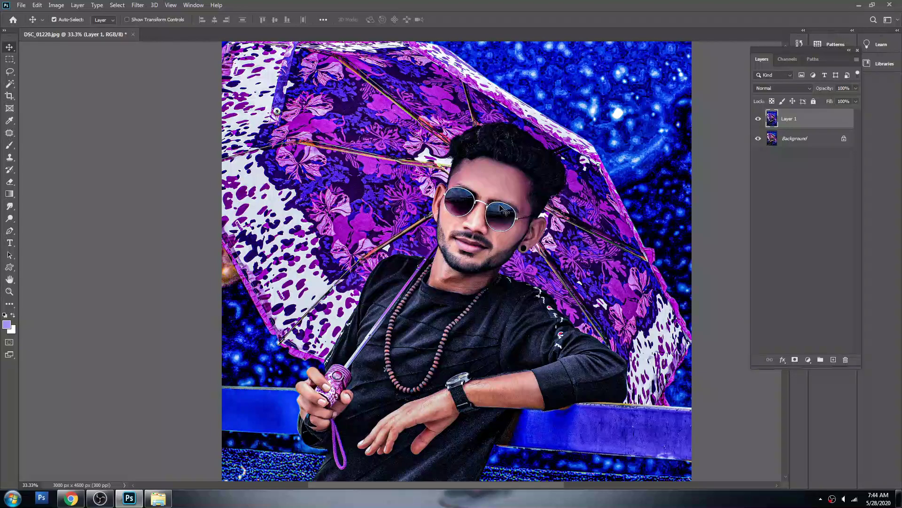
Step: Merge the Camera Raw layer down with Ctrl+E and duplicate the Background with Ctrl+J
scroll(503, 210, down, 1)
key(ctrl+e)
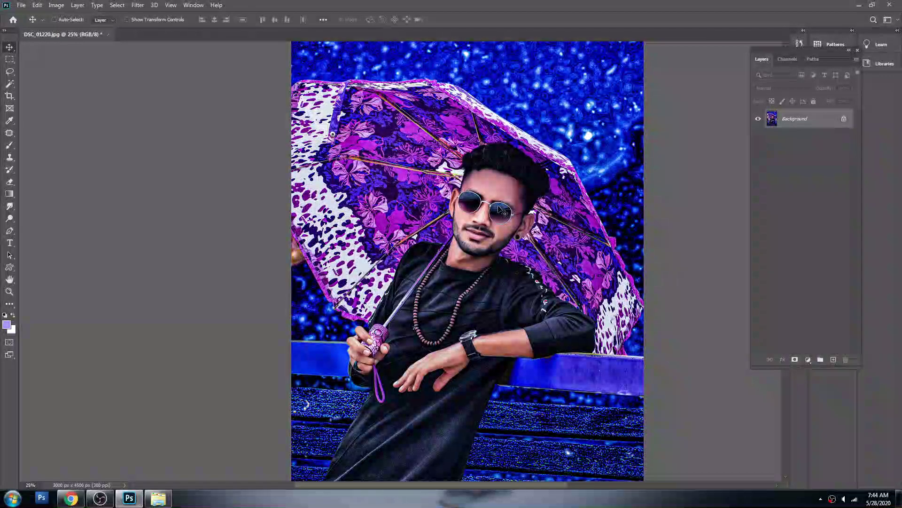
key(ctrl+j)
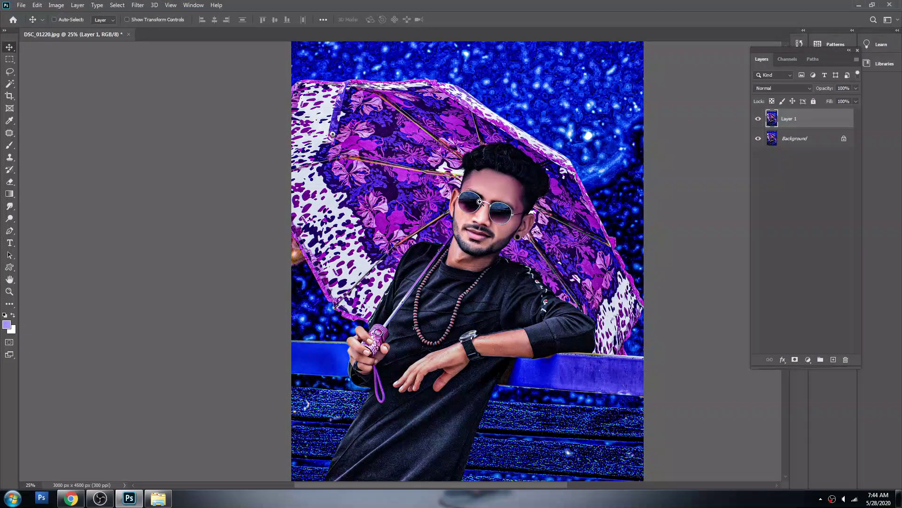
scroll(483, 206, up, 1)
click(137, 5)
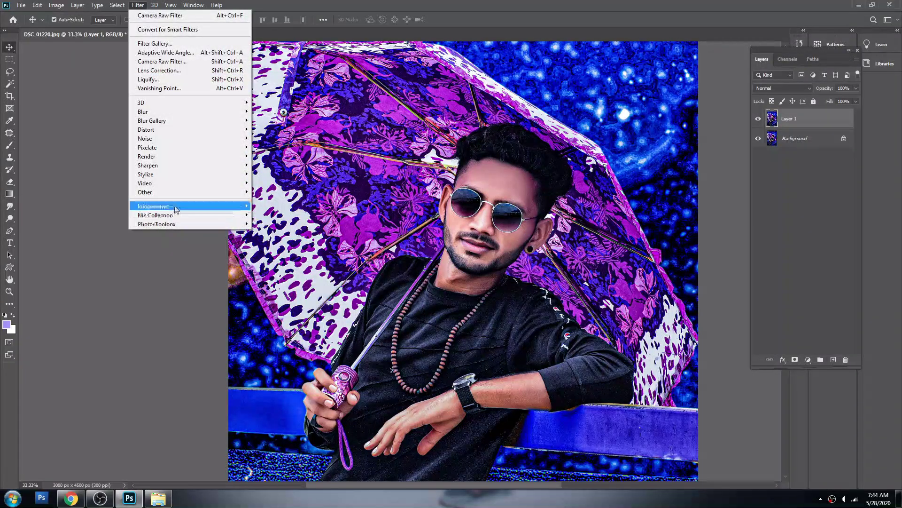
Step: Run the GREYCstoration filter on Layer 1 with its current settings
mouse_move(144, 138)
click(308, 165)
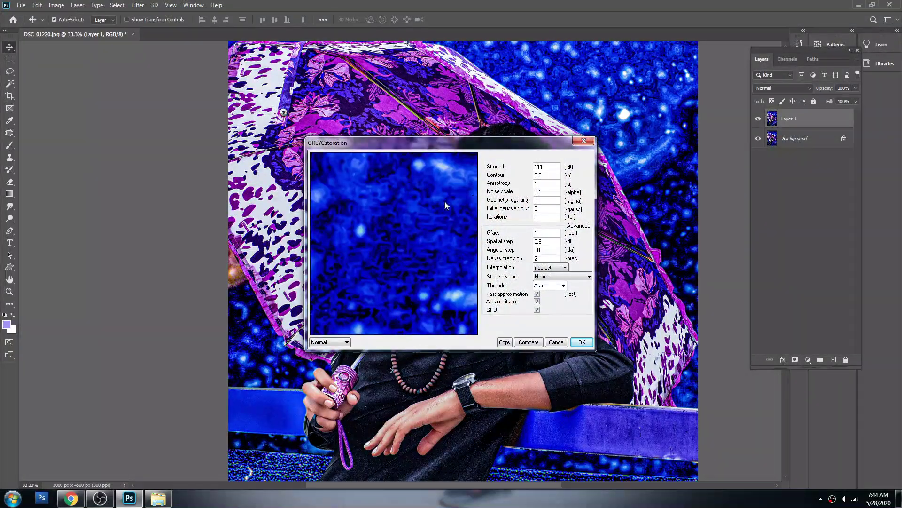
click(579, 342)
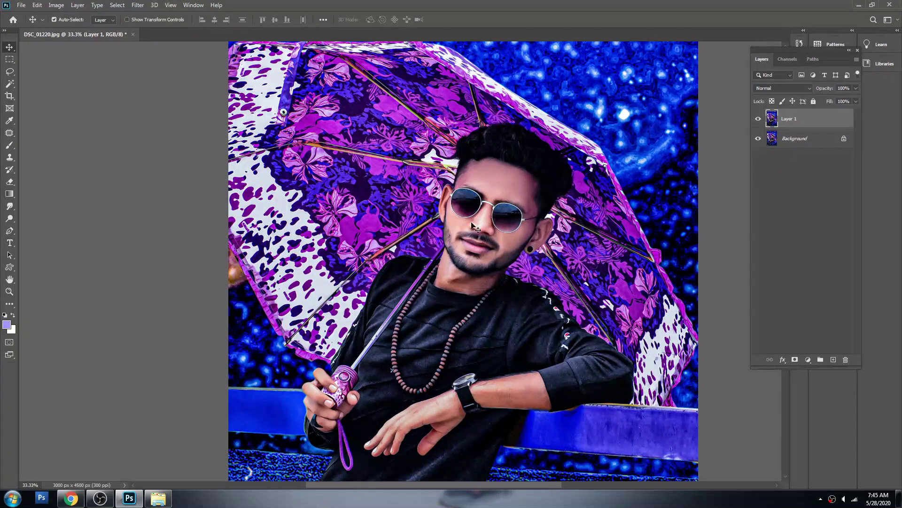
Step: Zoom in and out to inspect the smoothed portrait's detail
scroll(473, 226, up, 2)
scroll(471, 222, up, 1)
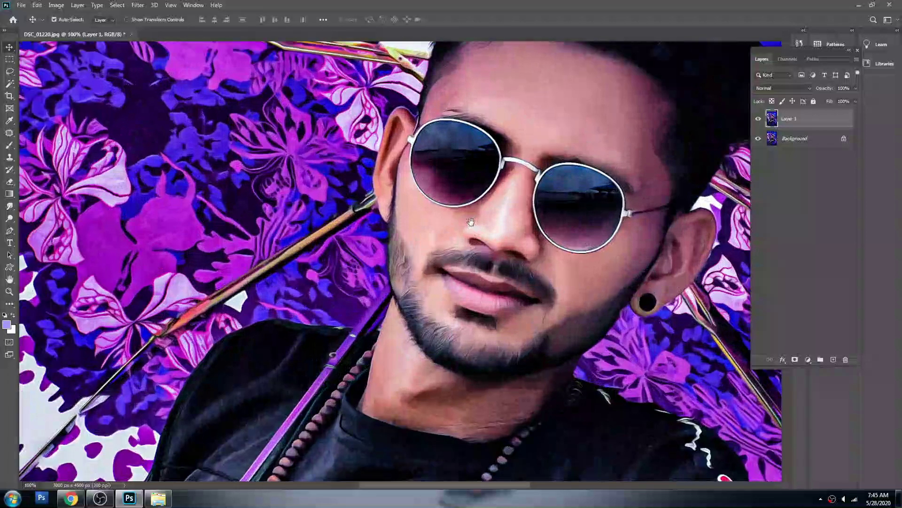
scroll(471, 222, down, 1)
scroll(471, 222, down, 1)
scroll(472, 223, down, 1)
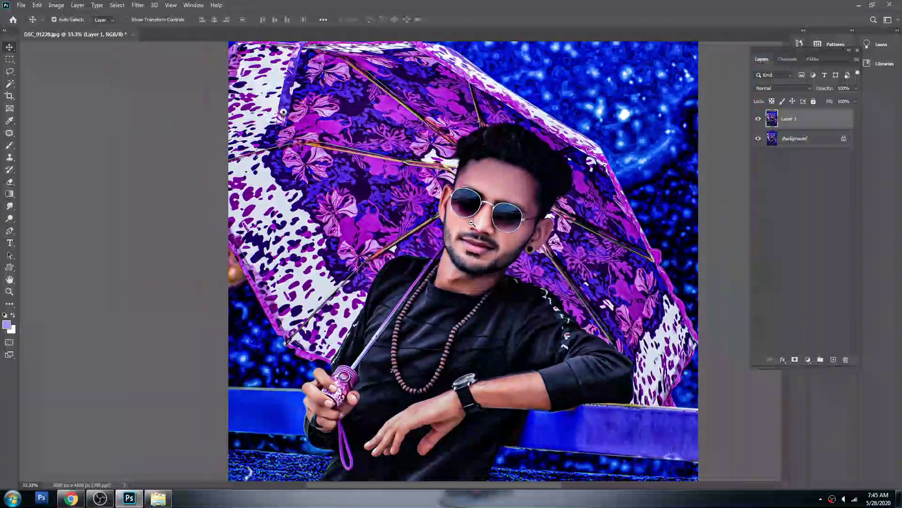
scroll(471, 222, down, 1)
scroll(470, 228, down, 1)
scroll(468, 234, down, 1)
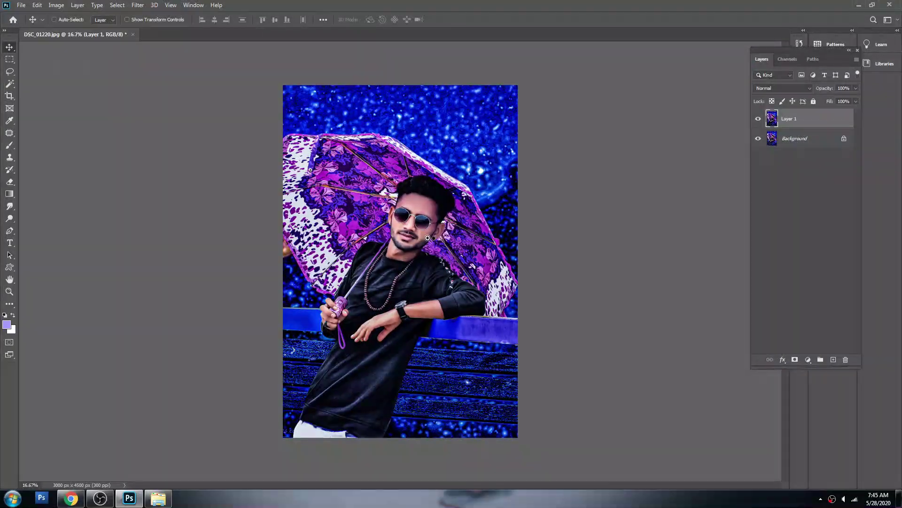
scroll(427, 238, up, 2)
scroll(400, 231, up, 1)
scroll(341, 210, up, 1)
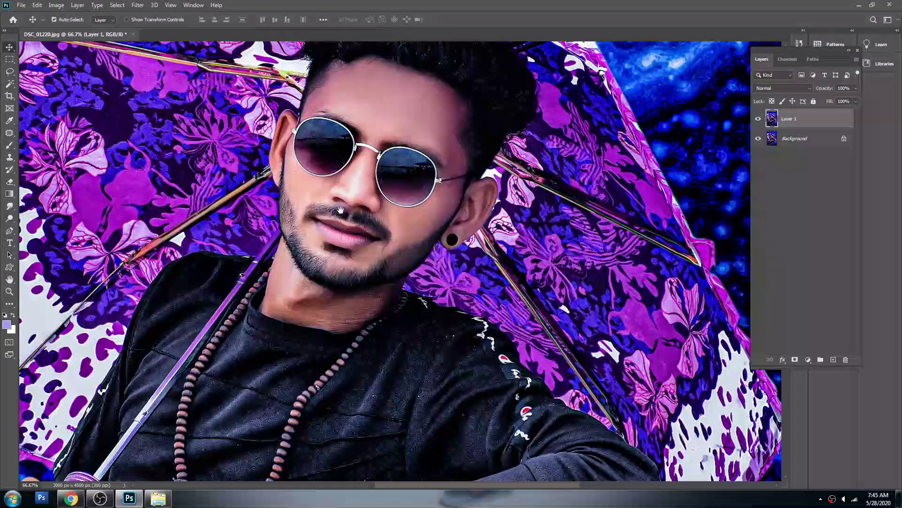
scroll(341, 211, down, 1)
Step: Rerun GREYCstoration on Layer 1 with Iterations set to 6, previewing the umbrella edge
click(137, 4)
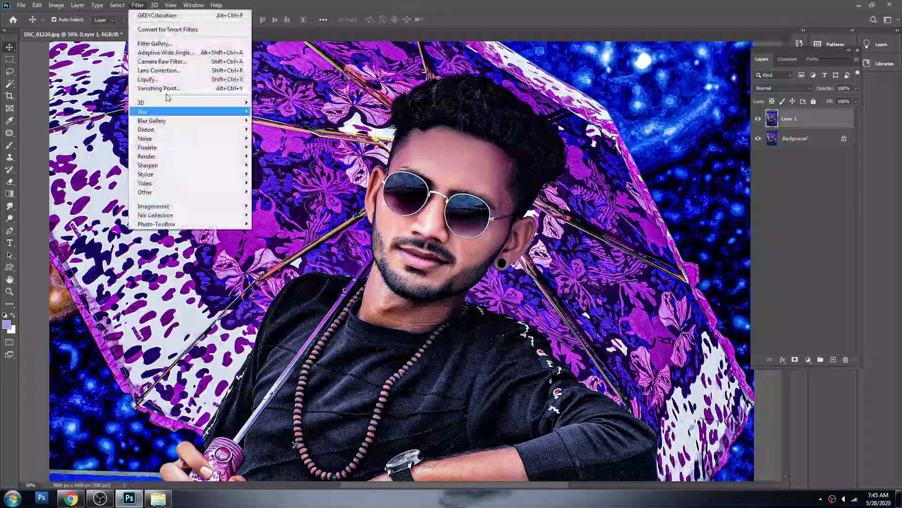
click(301, 174)
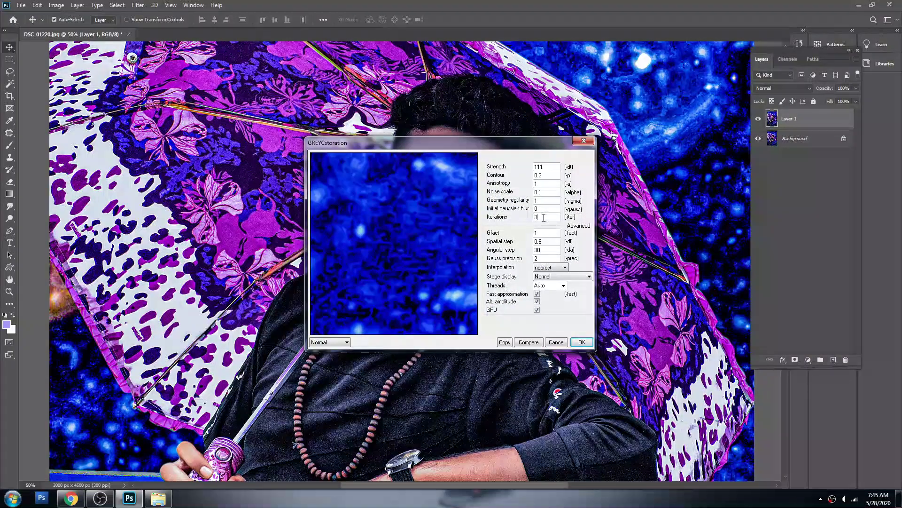
double_click(544, 217)
text(6)
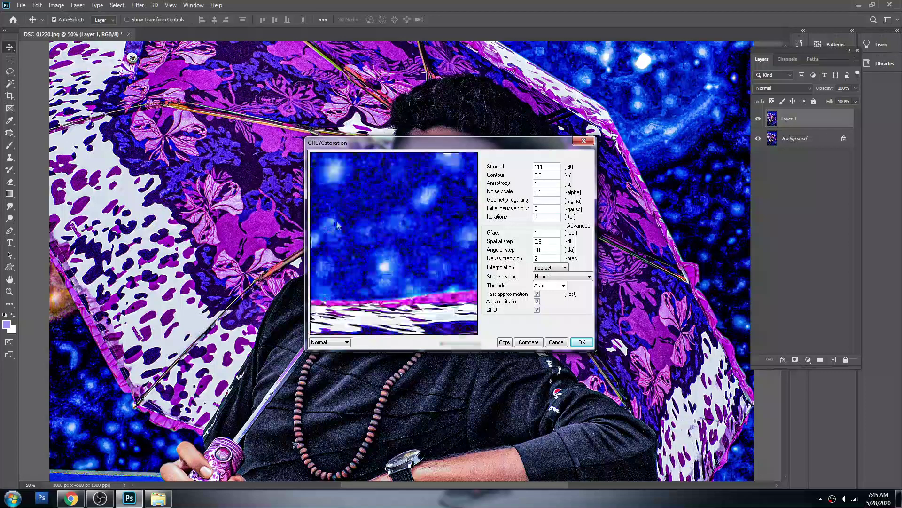
drag(445, 269, 366, 264)
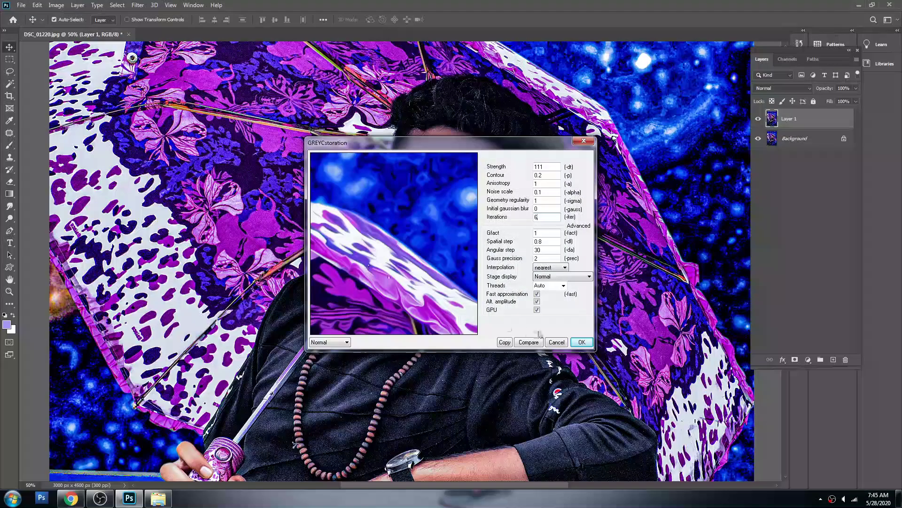
click(580, 343)
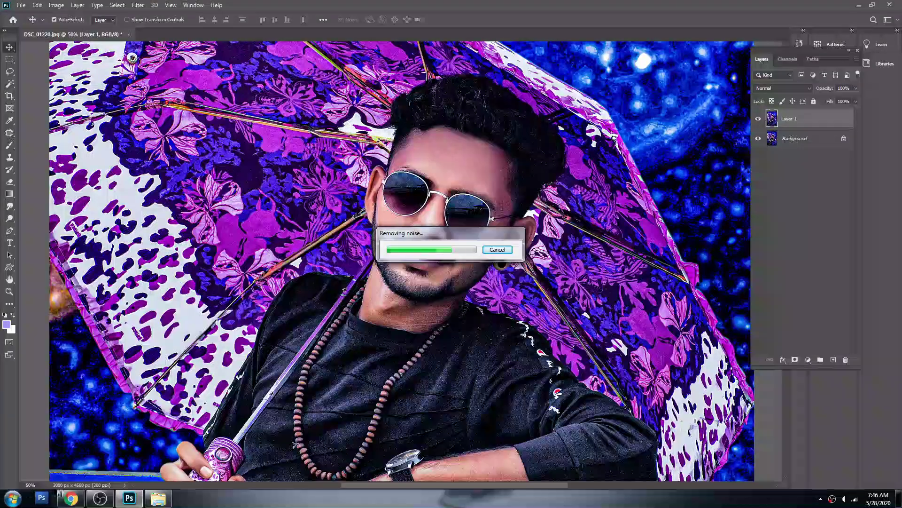
click(70, 497)
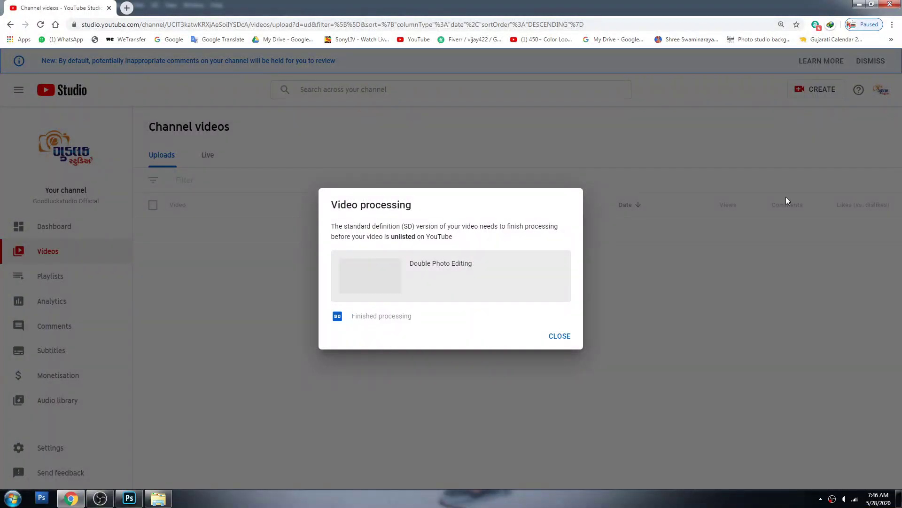
Step: Dismiss YouTube Studio's video processing notice and close the Chrome window
click(554, 342)
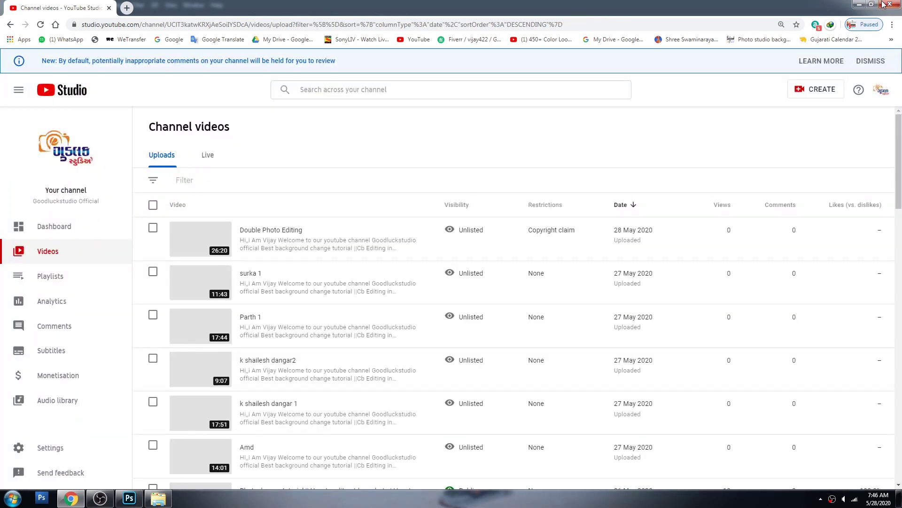
click(883, 5)
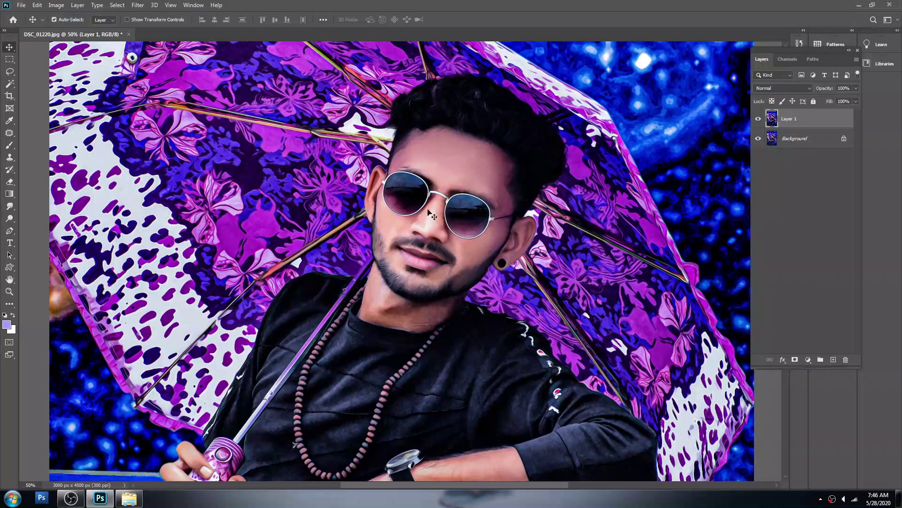
Step: Zoom in and out on the face and umbrella to check the filtered detail
ctrl+click(451, 211)
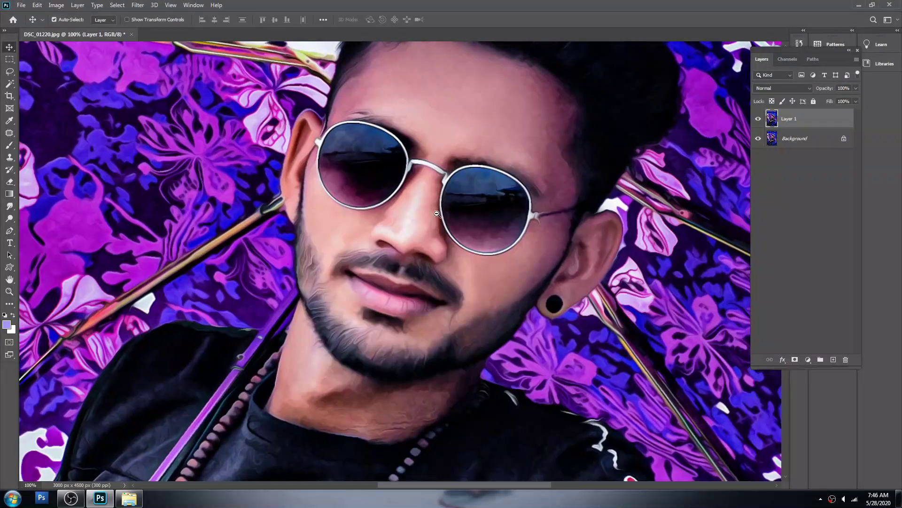
alt+click(436, 214)
alt+click(436, 215)
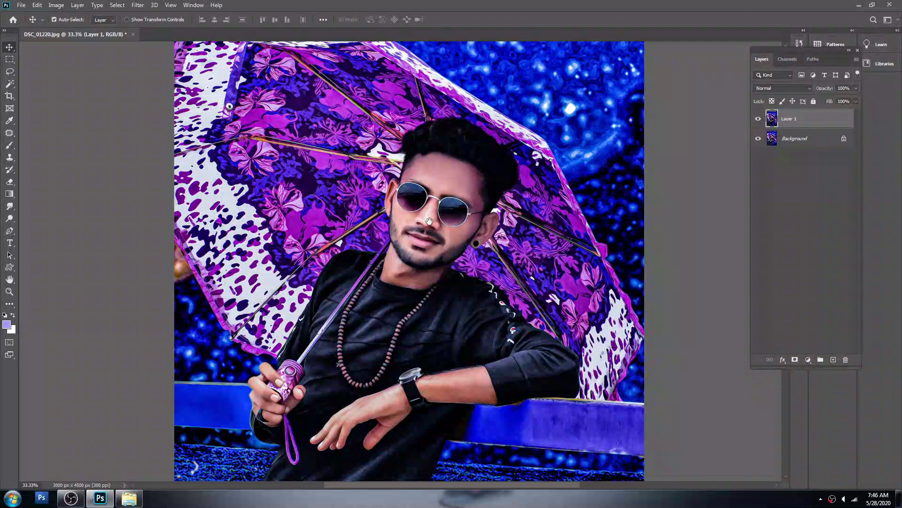
alt+click(430, 221)
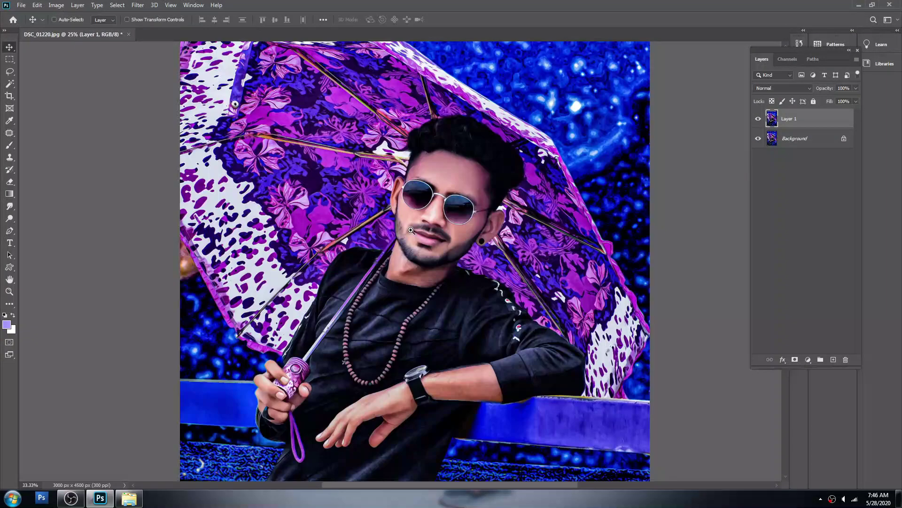
ctrl+click(412, 230)
ctrl+click(370, 232)
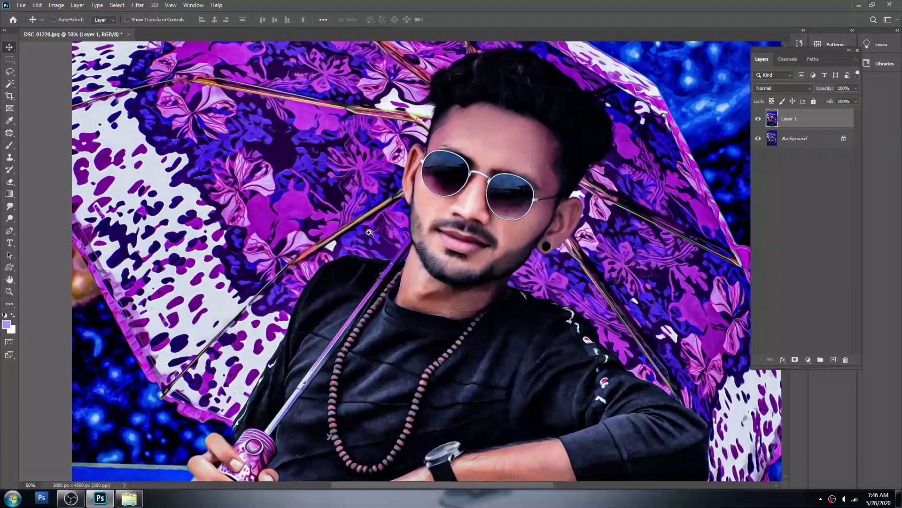
ctrl+click(369, 233)
alt+click(370, 233)
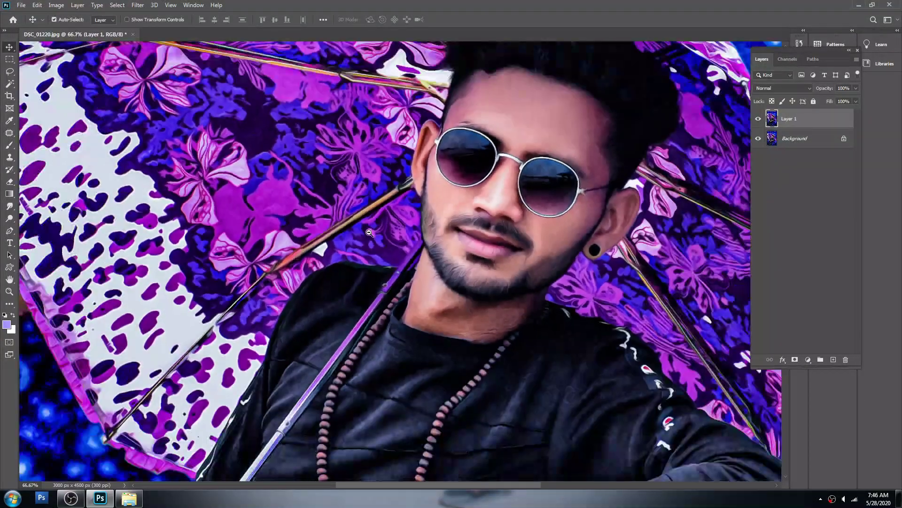
key(ctrl+0)
Step: Merge Layer 1 into the Background and open rain_PNG13468.png from Explorer
key(ctrl+e)
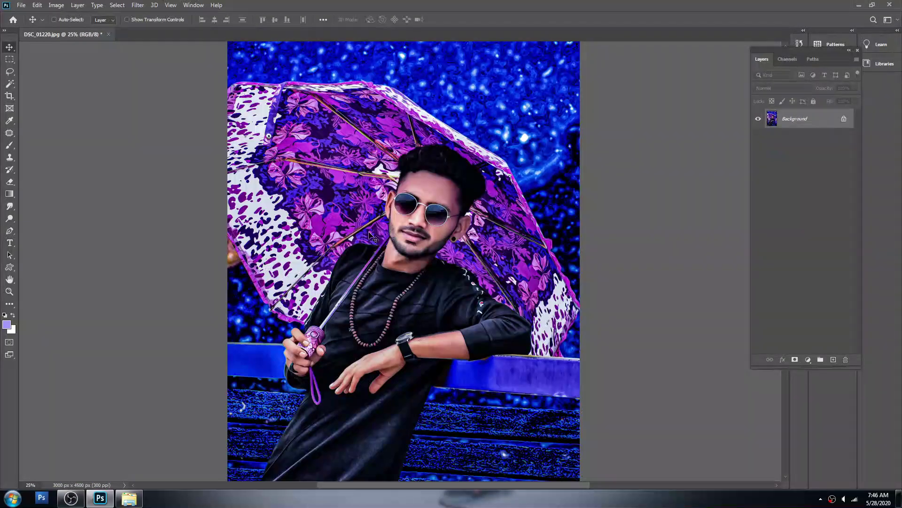
key(ctrl+minus)
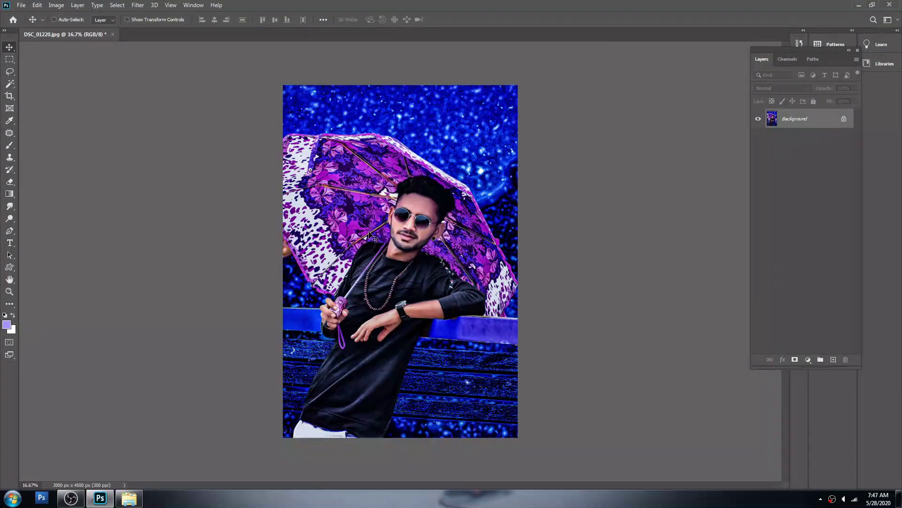
key(ctrl+j)
key(ctrl+e)
click(129, 498)
double_click(663, 289)
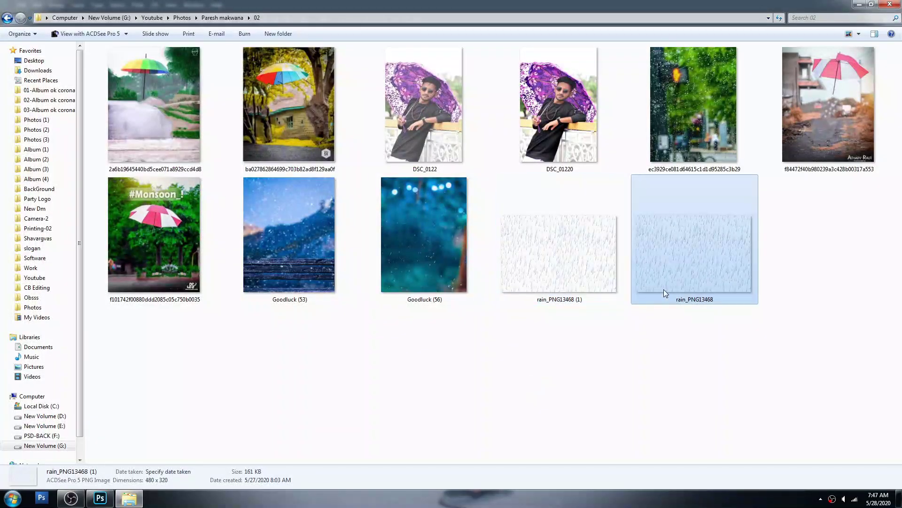
Step: Copy the rain image into the portrait as a new layer and enlarge it over the top
key(ctrl+a)
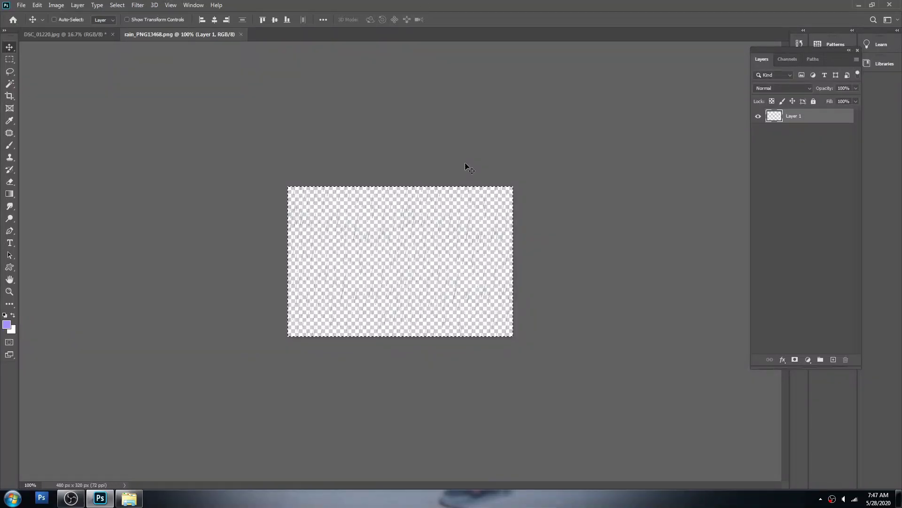
key(ctrl+c)
key(ctrl+w)
key(ctrl+v)
key(ctrl+t)
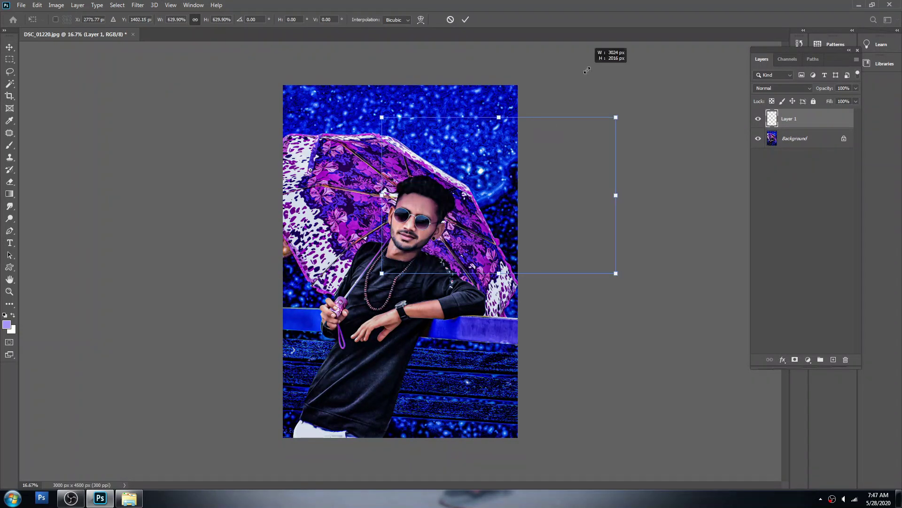
drag(419, 250, 556, 131)
drag(434, 224, 389, 224)
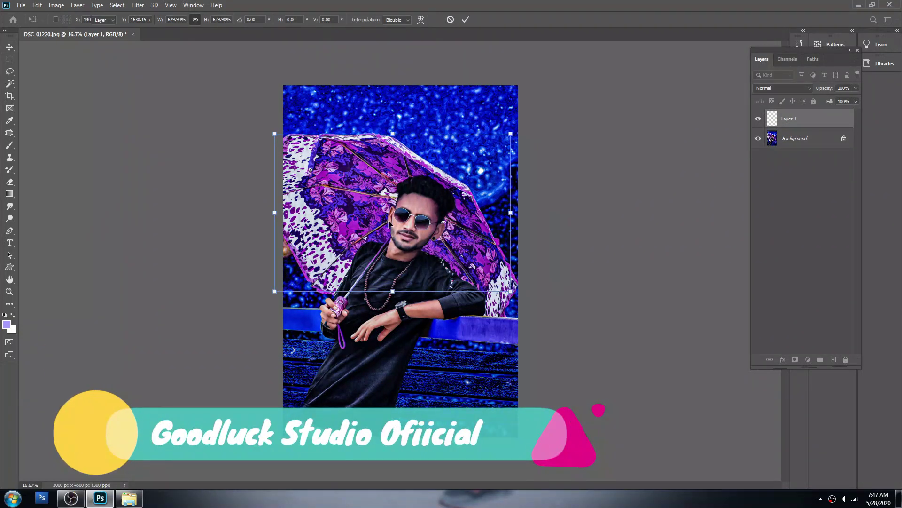
key(Return)
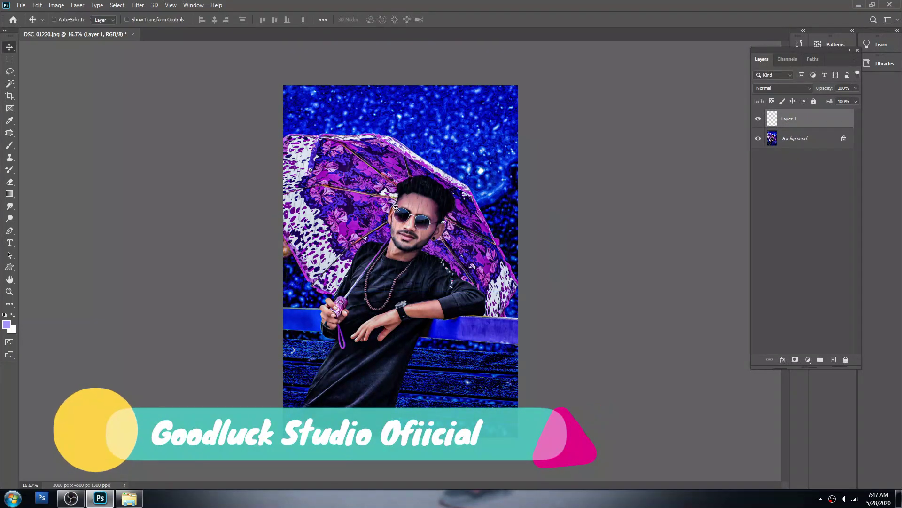
Step: Rescale the rain layer to about 223% so it covers the entire portrait
key(ctrl+plus)
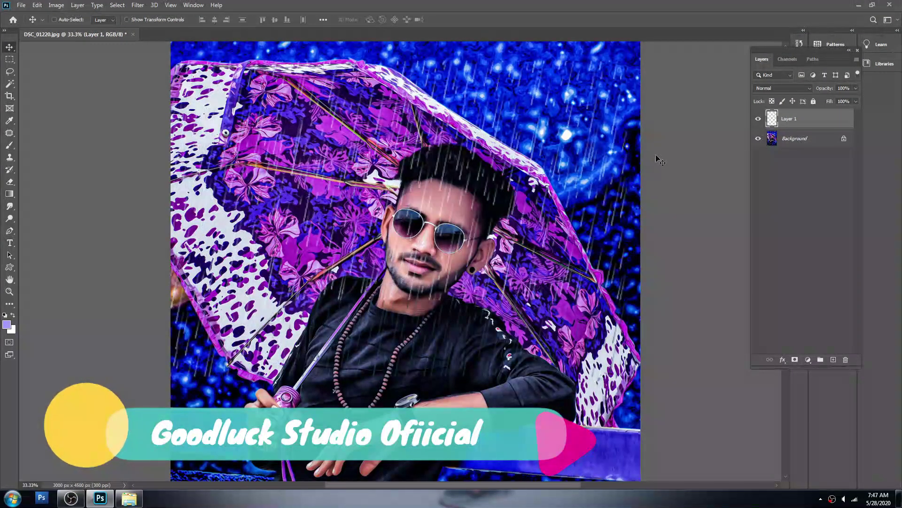
key(ctrl+minus)
key(ctrl+minus)
key(ctrl+t)
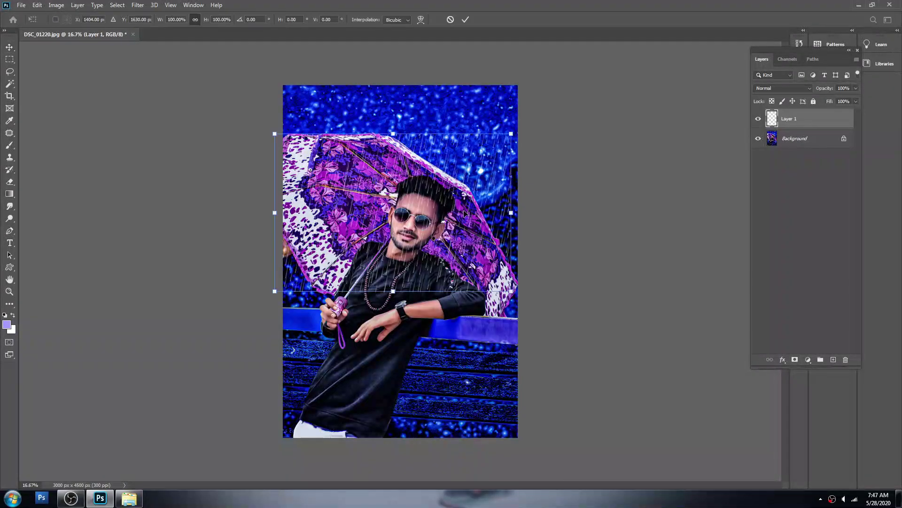
drag(275, 292, 137, 382)
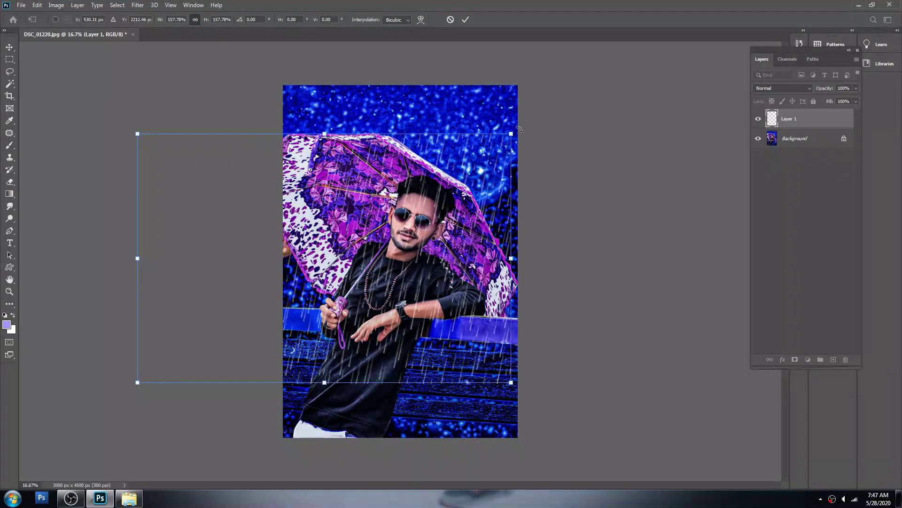
drag(512, 134, 662, 30)
drag(463, 150, 463, 204)
drag(399, 436, 399, 438)
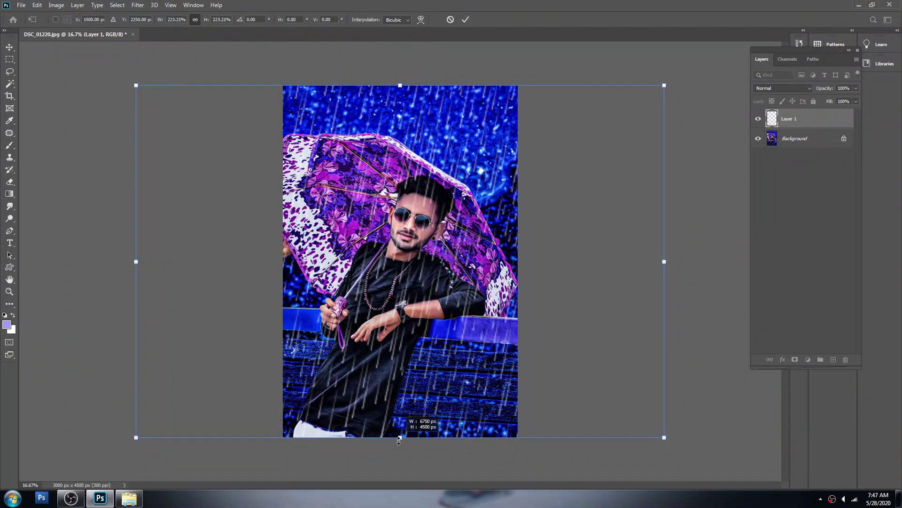
key(Return)
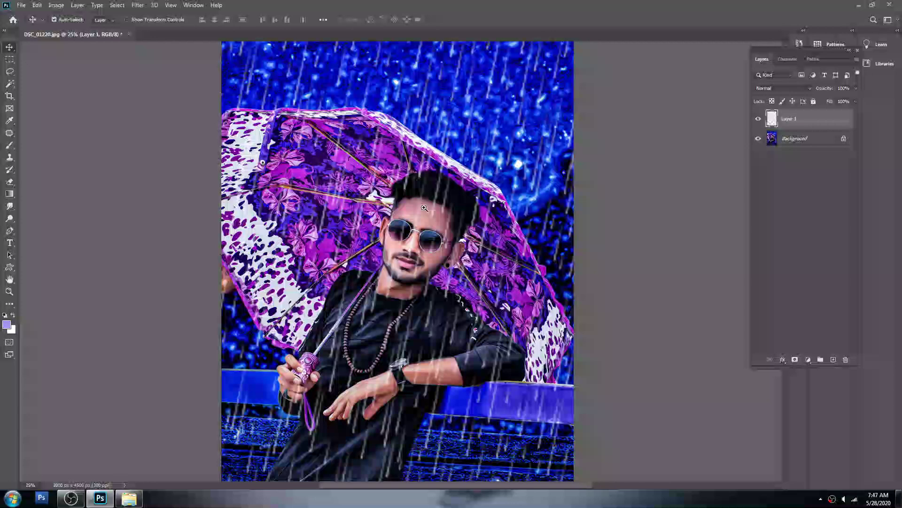
ctrl+click(424, 207)
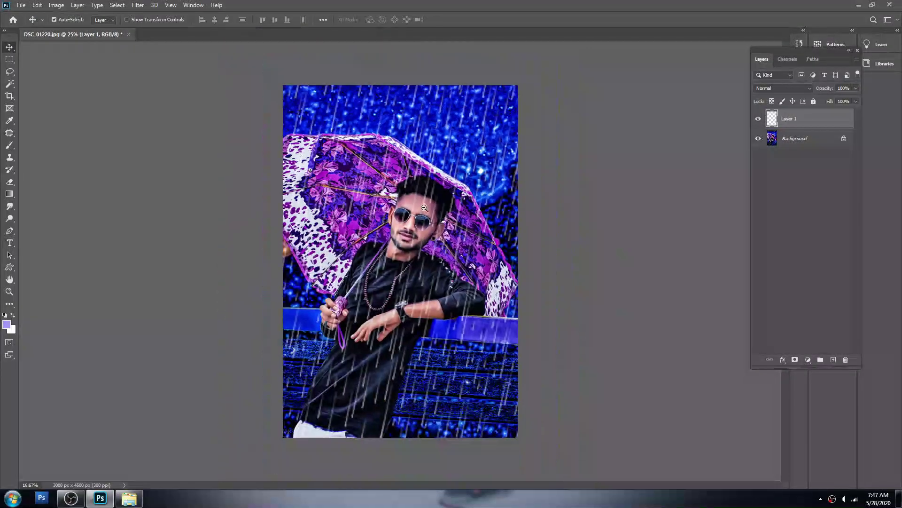
Step: Erase rain streaks over the man's arm and the umbrella, then bring up Color Balance
key(e)
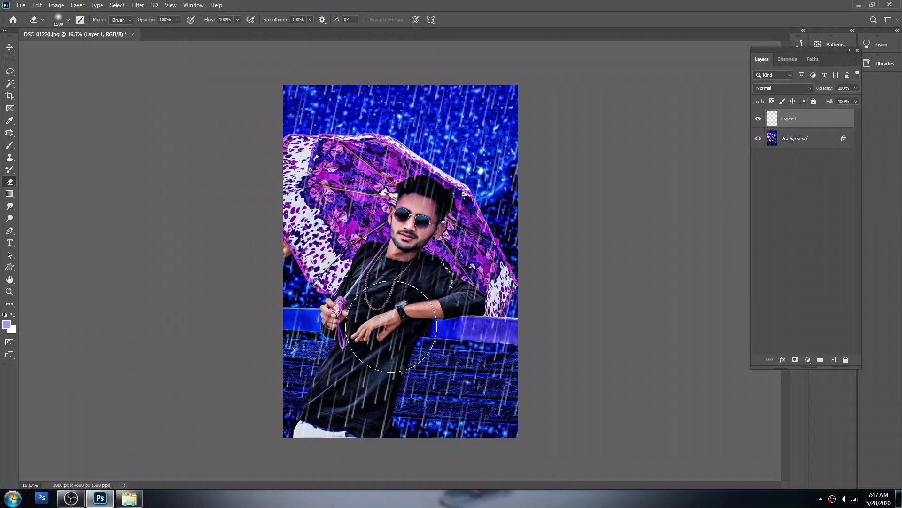
drag(391, 326, 401, 148)
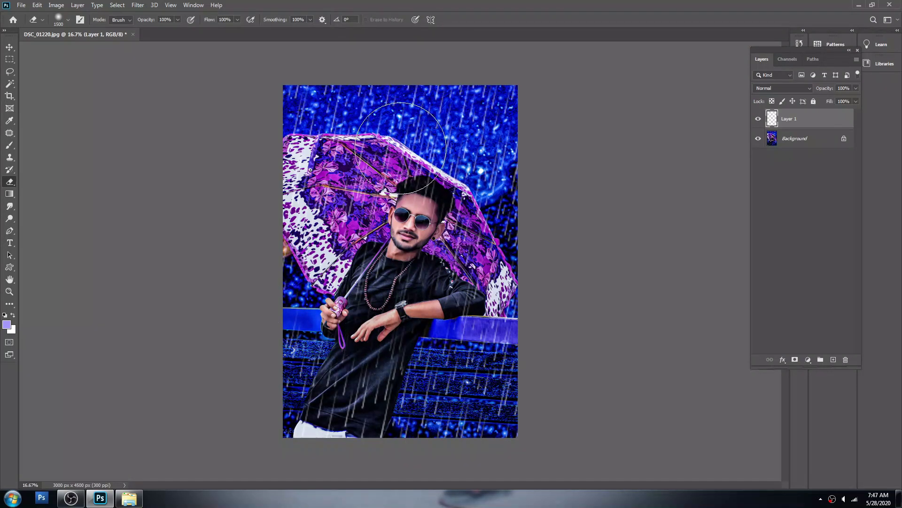
key(v)
ctrl+click(434, 139)
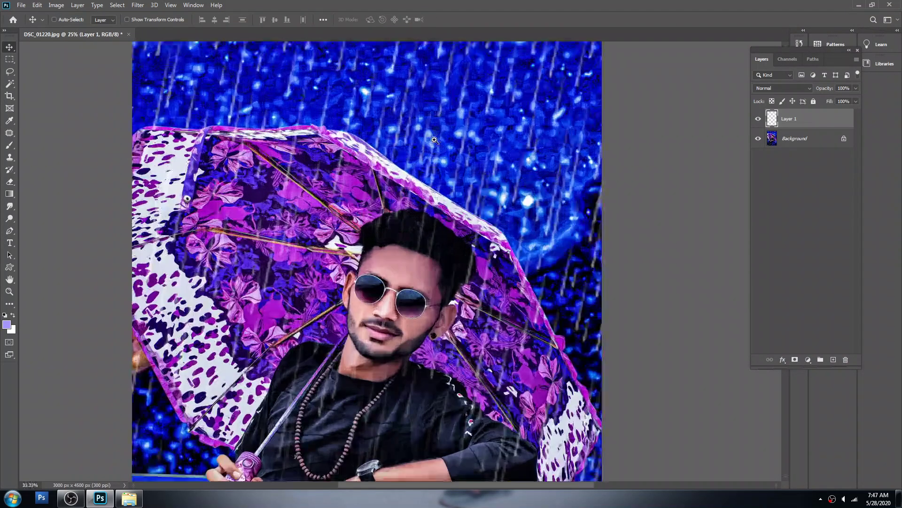
ctrl+alt+click(381, 195)
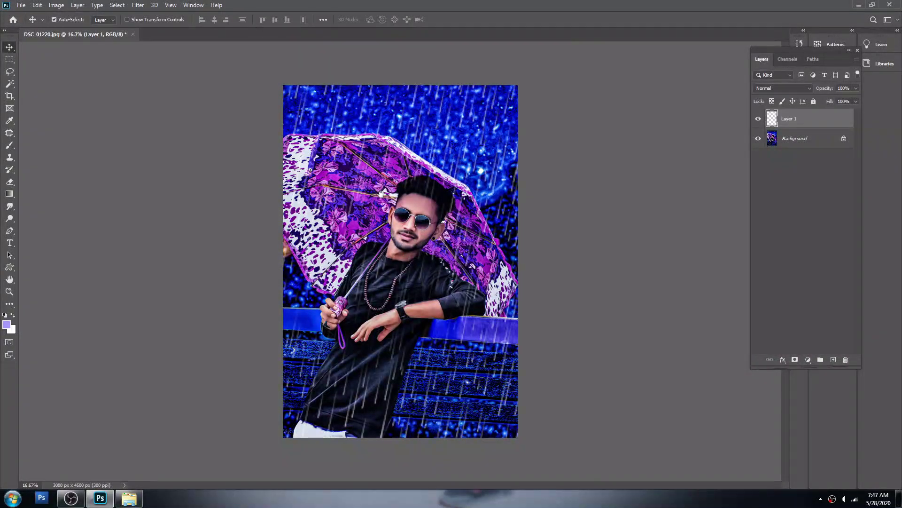
drag(383, 190, 412, 184)
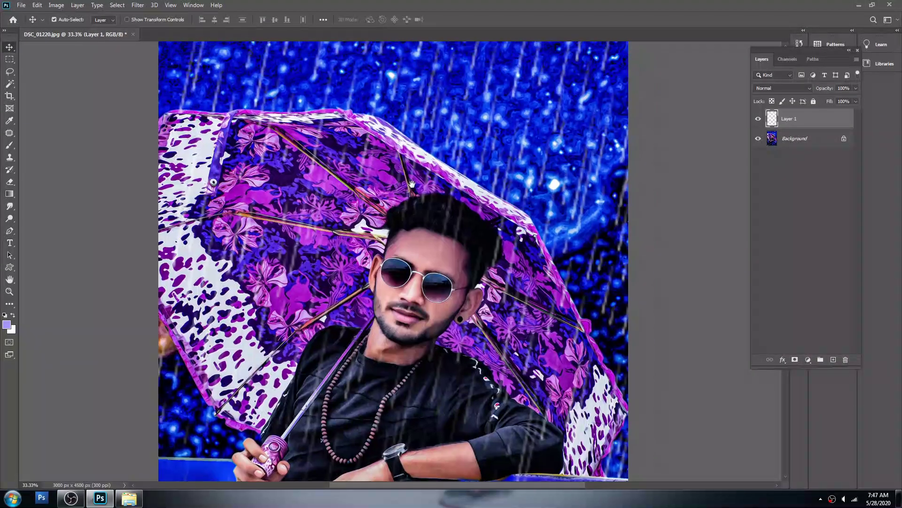
key(ctrl+b)
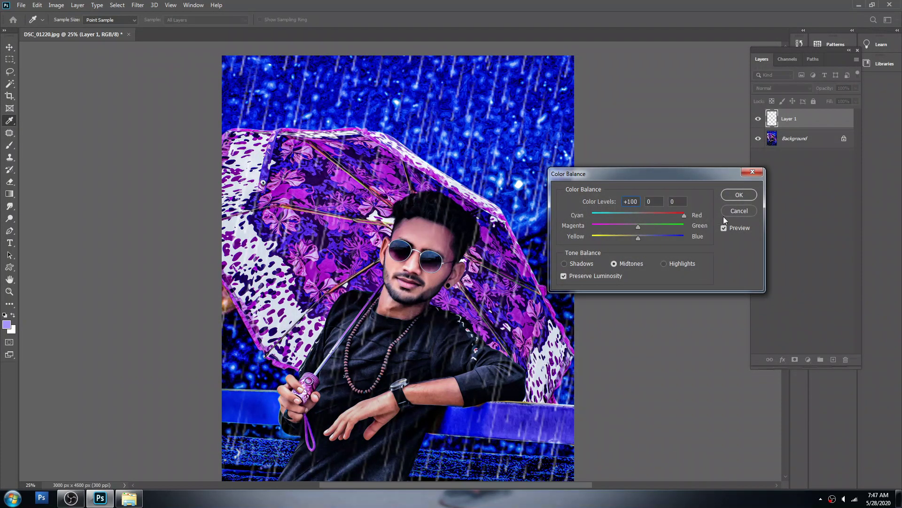
Step: Shift the rain's colour balance toward cyan and set the background colour to a sampled blue
drag(685, 215, 545, 212)
click(743, 196)
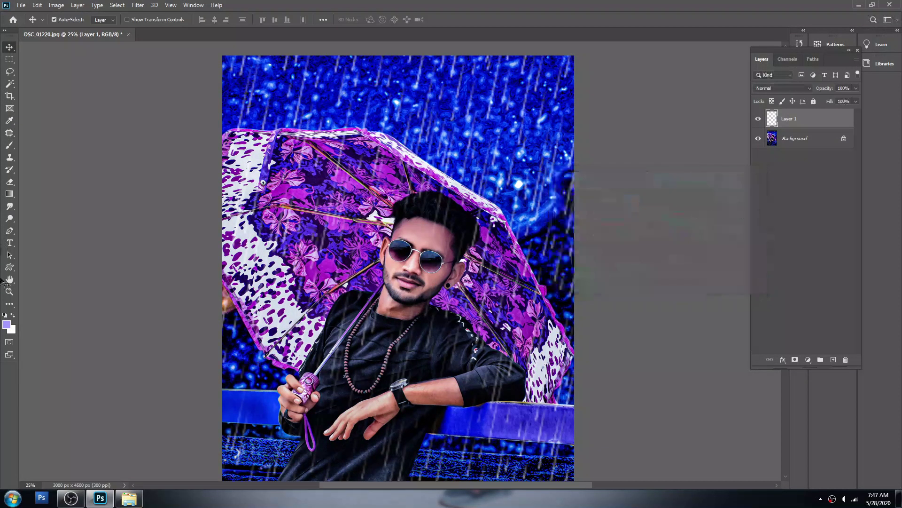
click(13, 328)
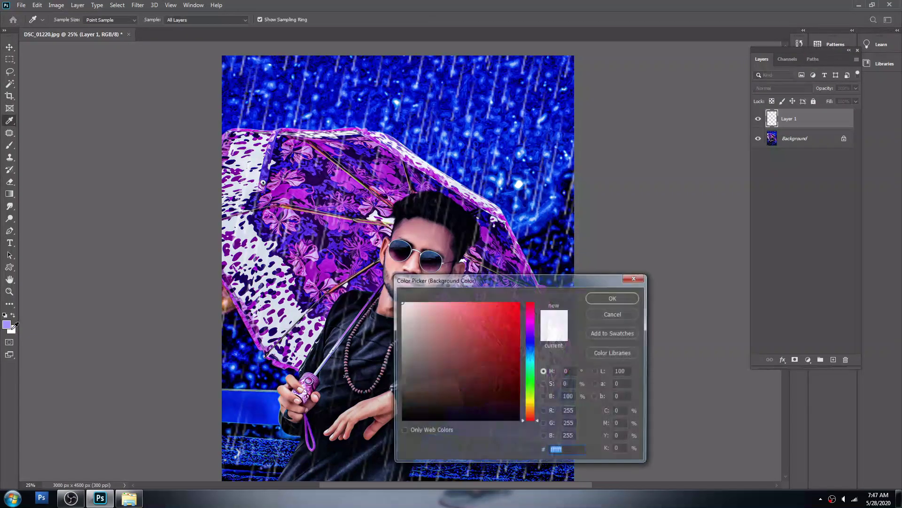
click(522, 151)
key(Return)
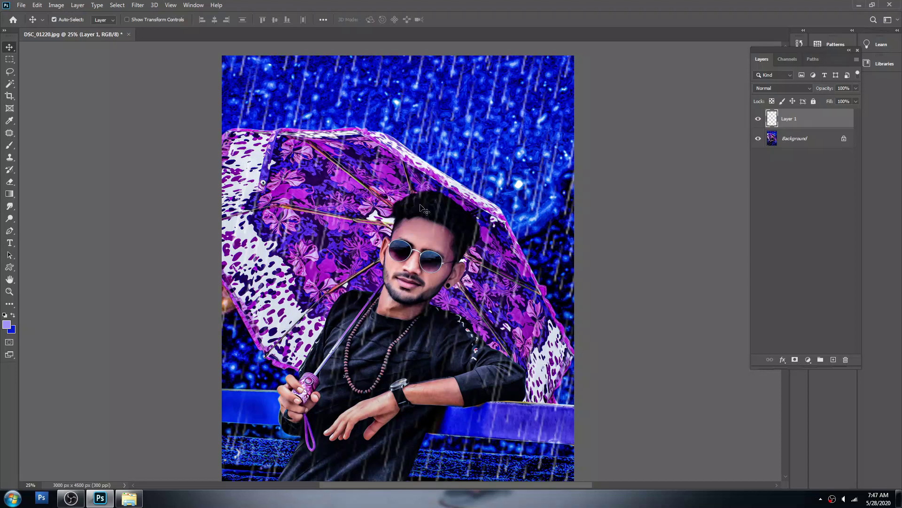
Step: Inspect the result at several zoom levels and merge the rain layer into the Background
key(ctrl+minus)
ctrl+alt+click(401, 245)
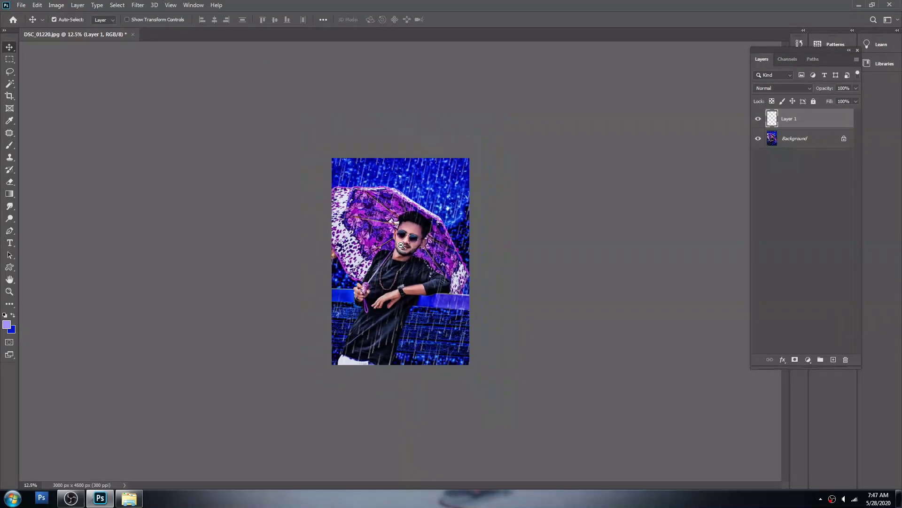
ctrl+click(401, 244)
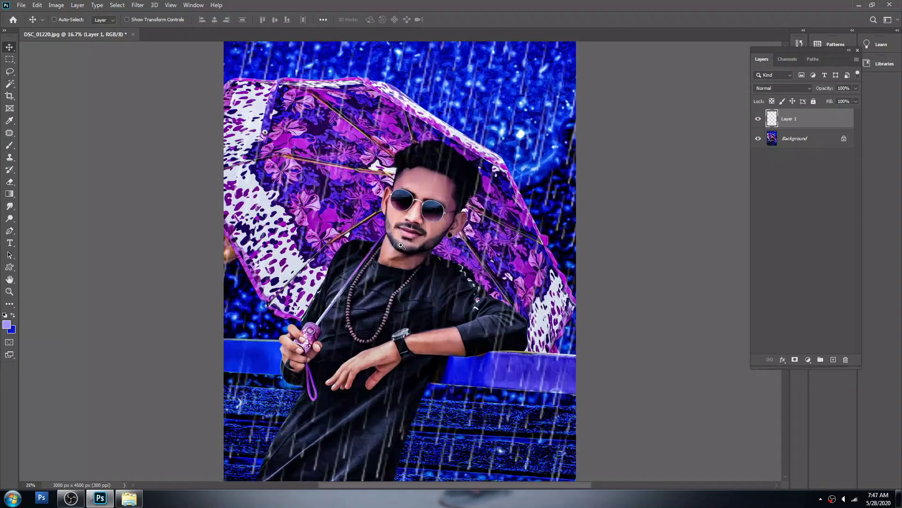
ctrl+alt+click(401, 245)
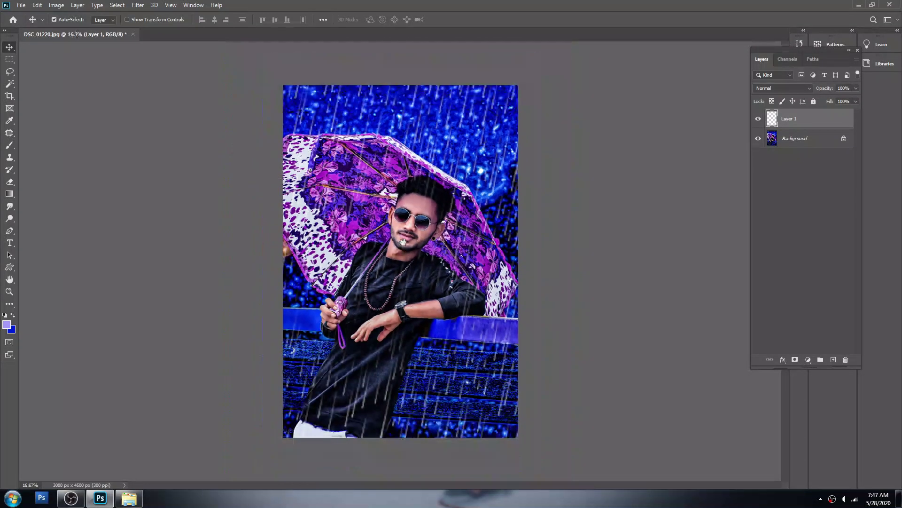
key(e)
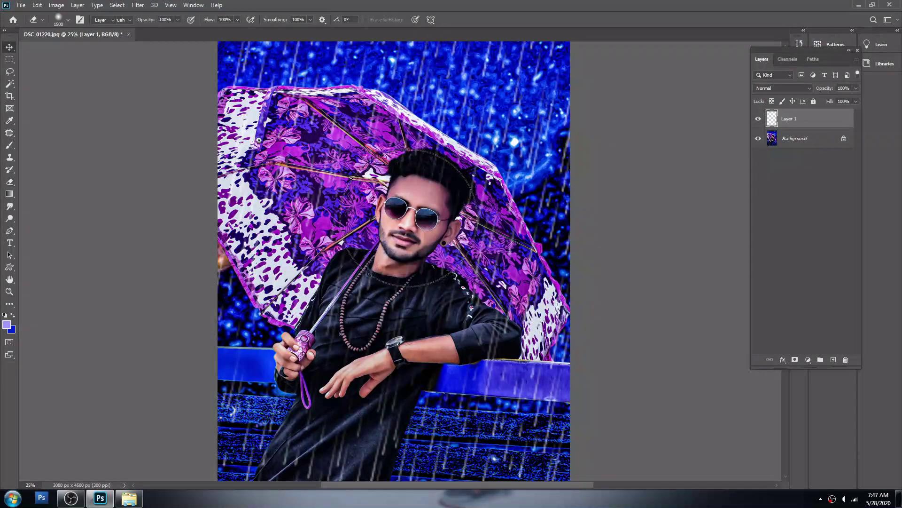
key(v)
key(ctrl+e)
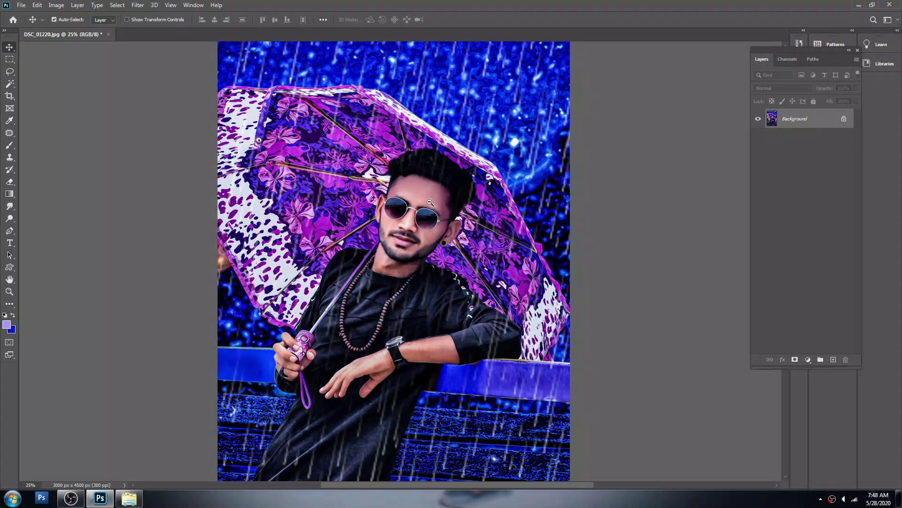
ctrl+alt+click(429, 202)
key(e)
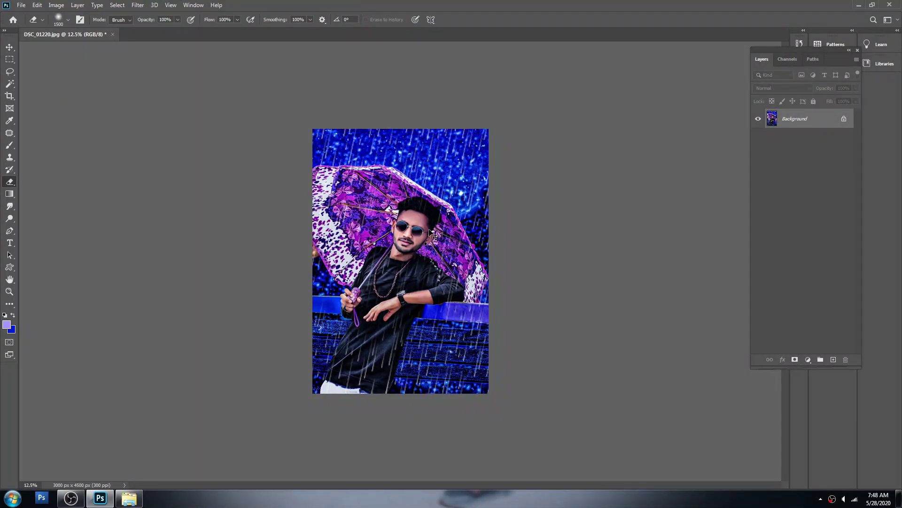
key(ctrl+0)
Step: Save the portrait as the JPEG DSC_012200 and close it
key(ctrl+shift+s)
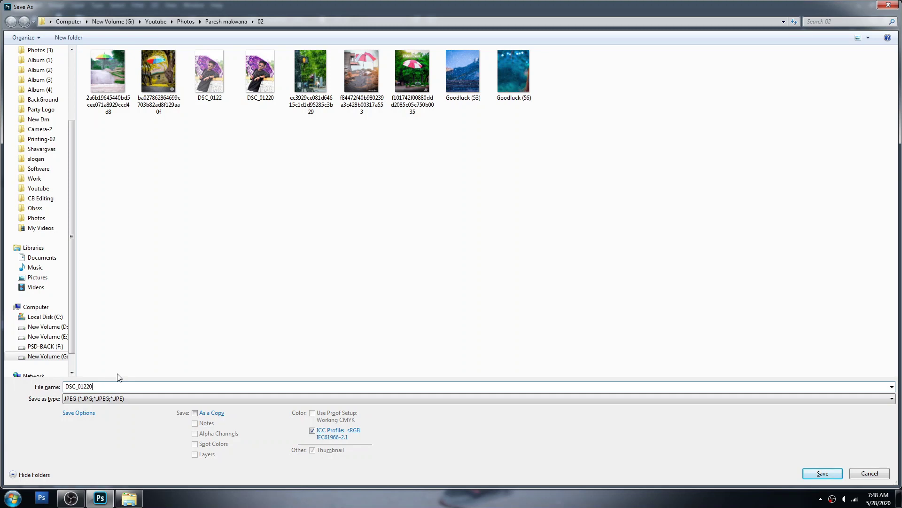
key(Return)
key(Return)
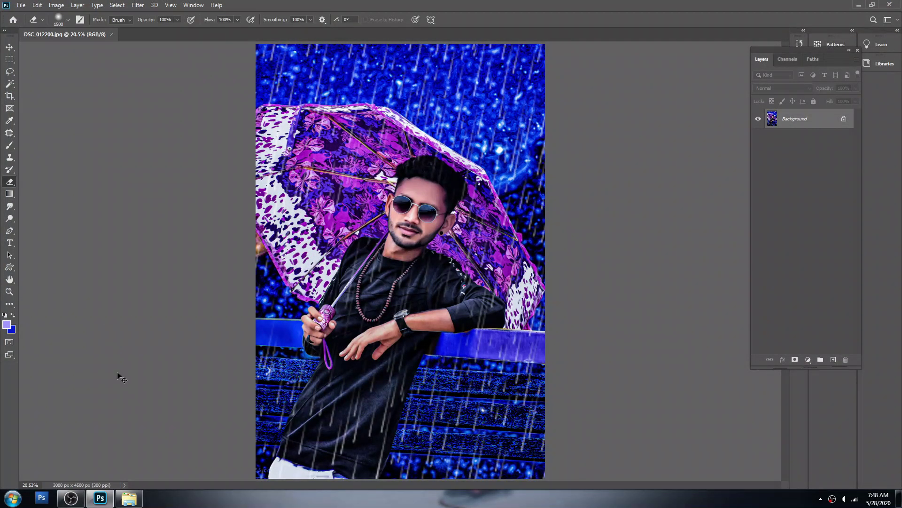
key(ctrl+w)
Step: Open the original DSC_0122 photo from the Explorer folder in Photoshop
key(alt+Tab)
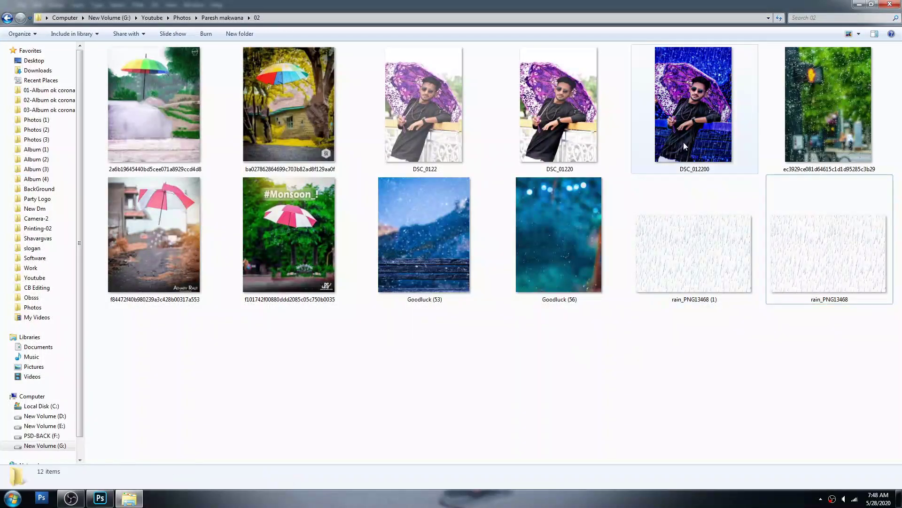
click(684, 140)
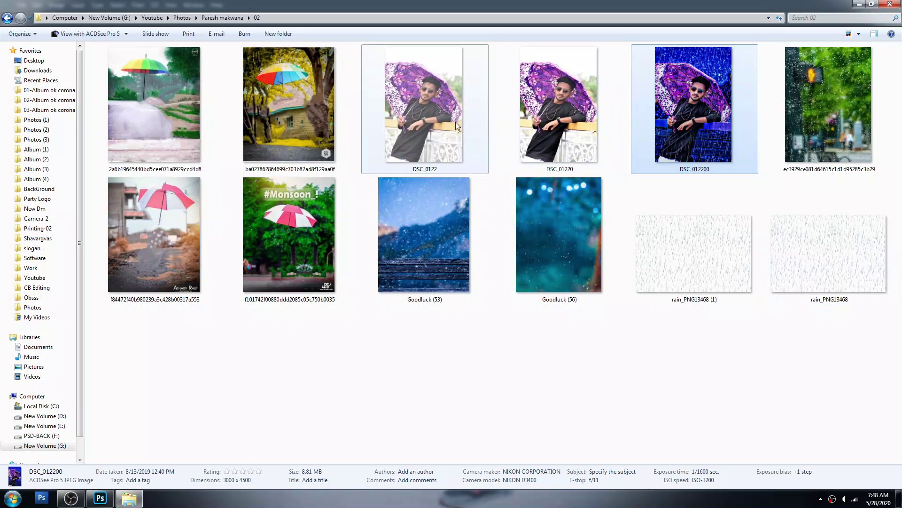
drag(455, 122, 400, 248)
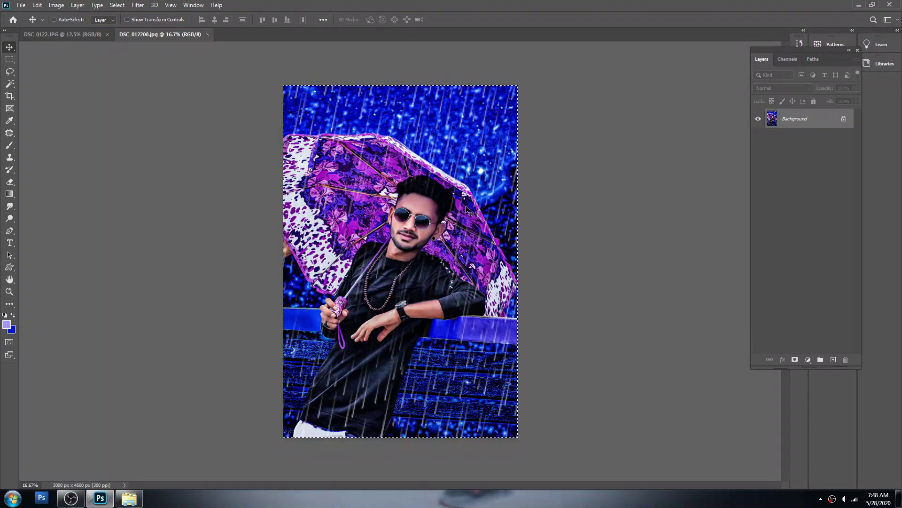
Step: Paste the edited image into DSC_0122 and align it over the original
key(ctrl+w)
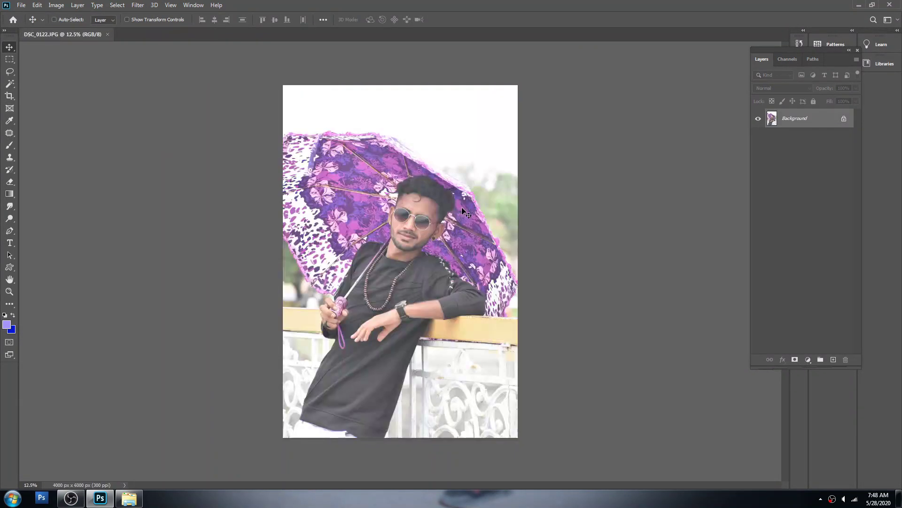
key(ctrl+v)
drag(383, 195, 393, 218)
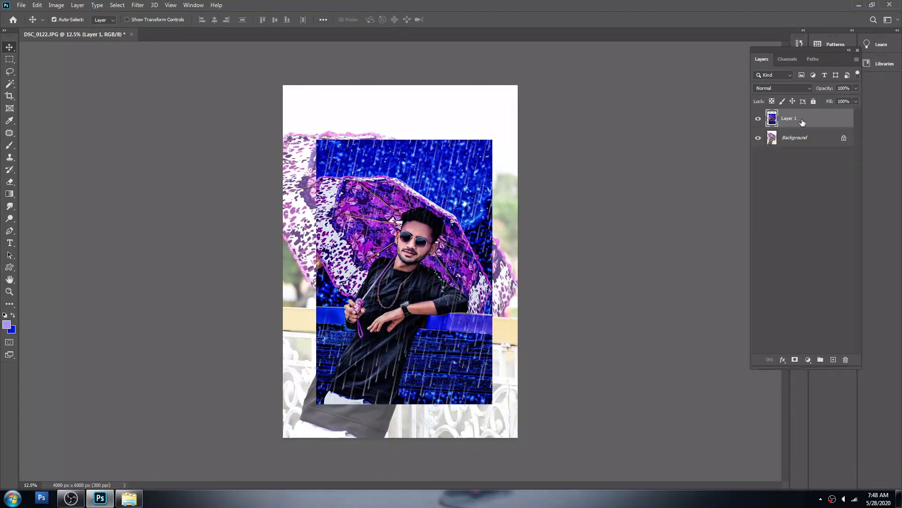
Step: Toggle Layer 1's visibility to compare edit and original, then close the document
click(758, 119)
click(758, 120)
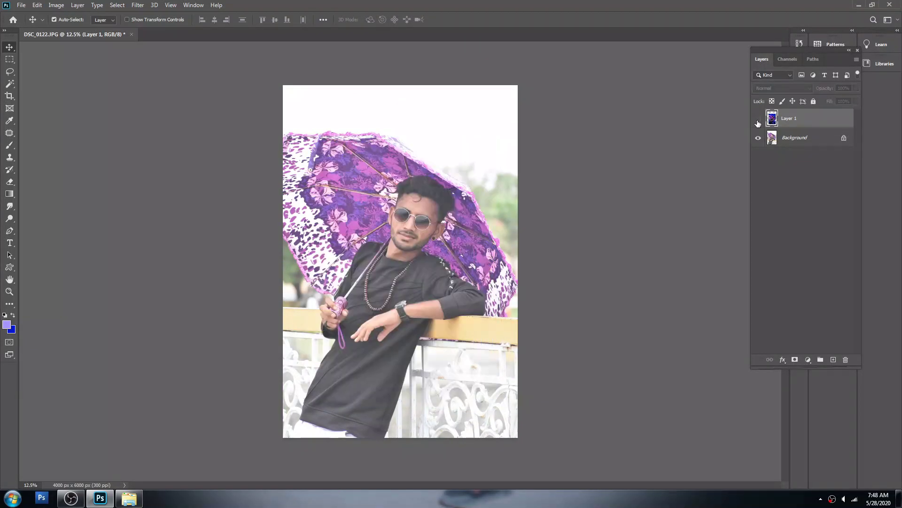
click(758, 119)
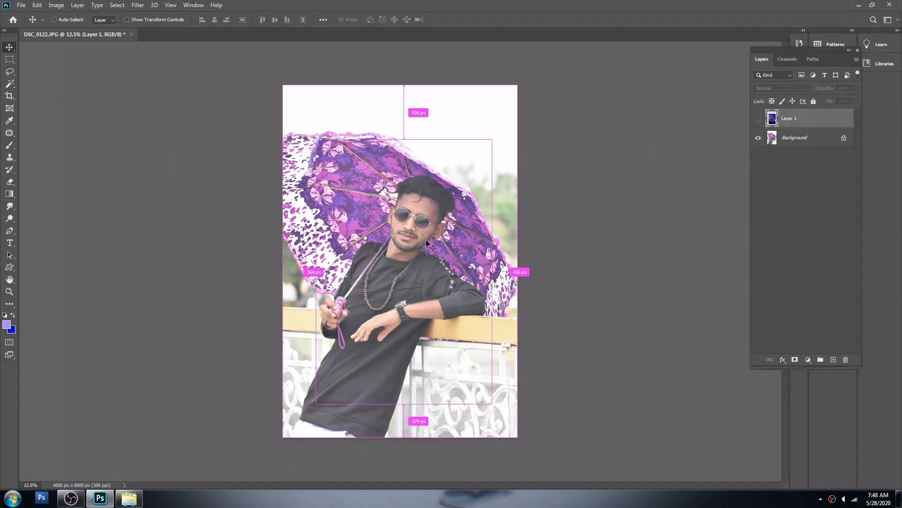
key(ctrl+w)
click(458, 187)
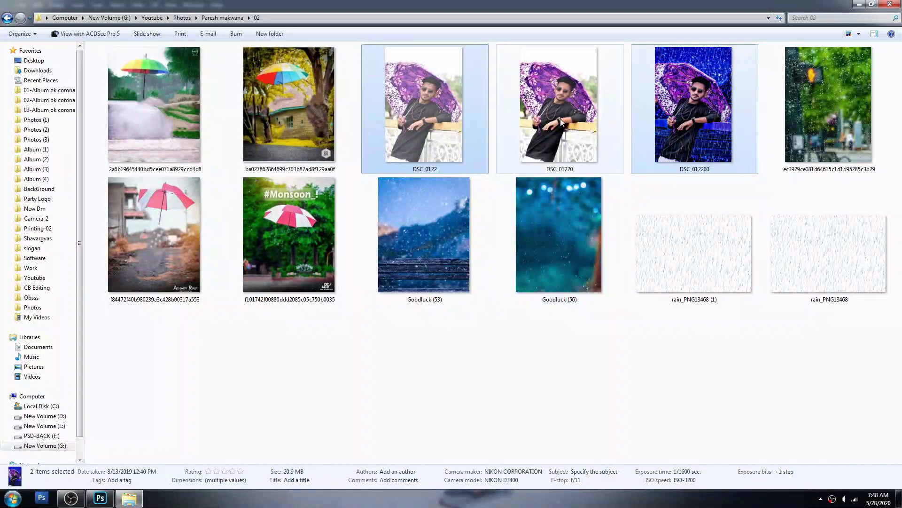